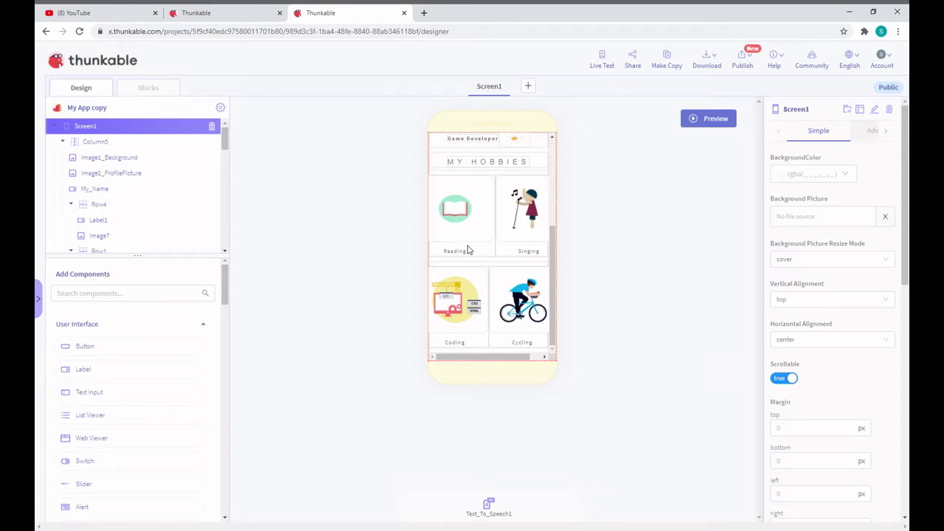
# Switch to the 'My App copy' profile project with the different photo and name
pyautogui.scroll(3, 468, 250)
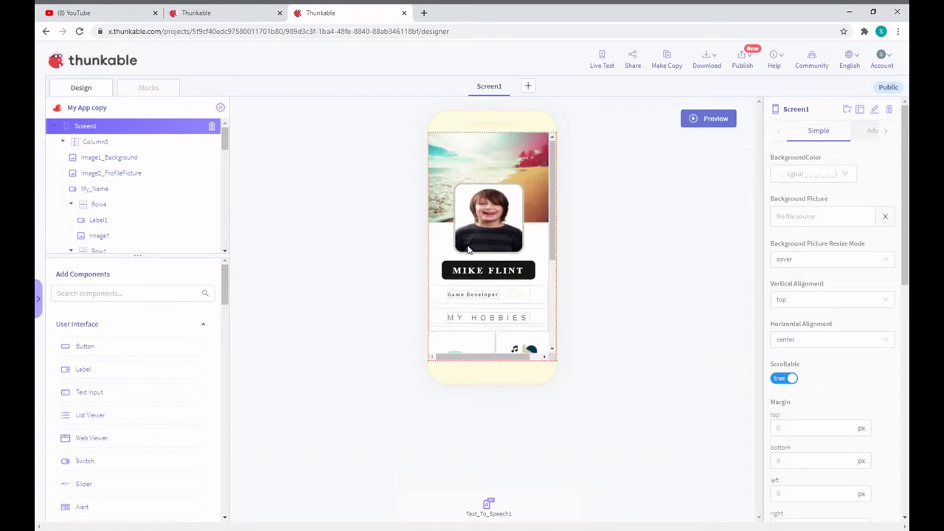
pyautogui.hotkey('ctrl', 'shift', 'Tab')
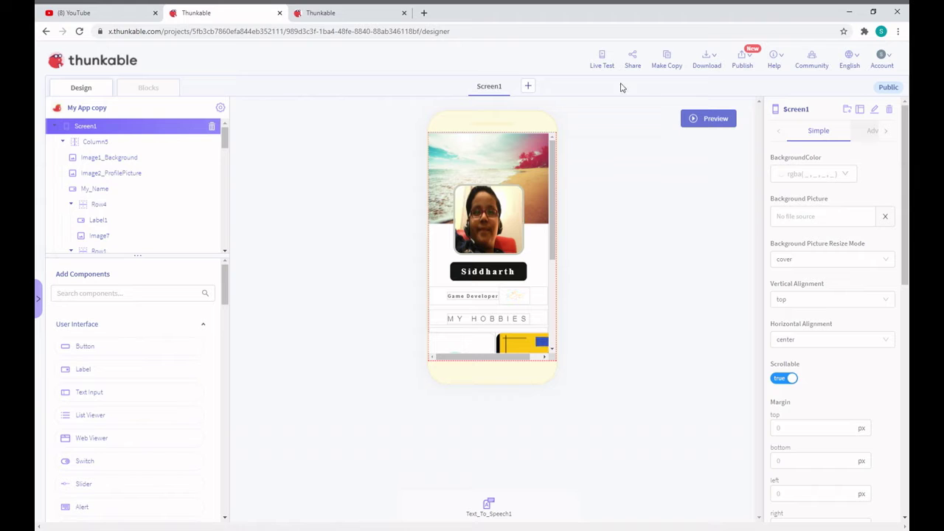
# Run a Live Test preview of the profile app and scroll through its photo, name card and hobby images
pyautogui.click(604, 56)
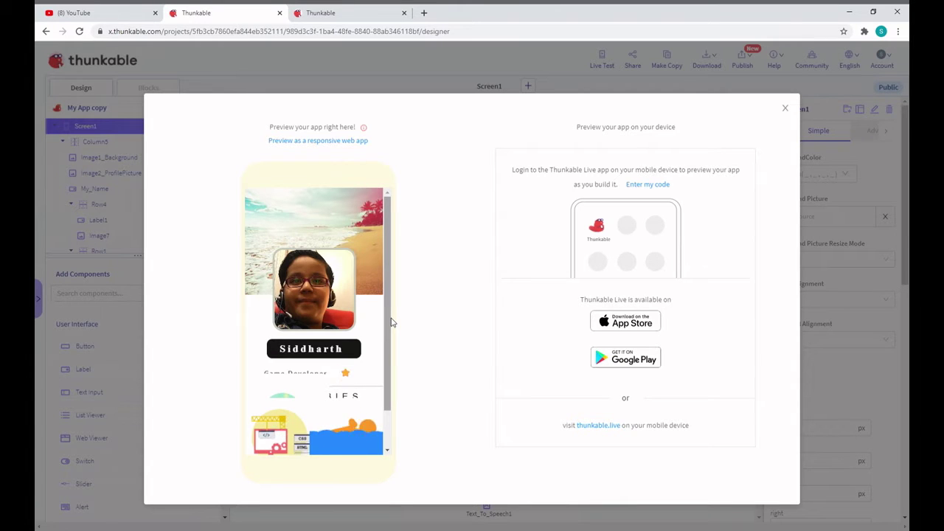
pyautogui.scroll(-1, 391, 322)
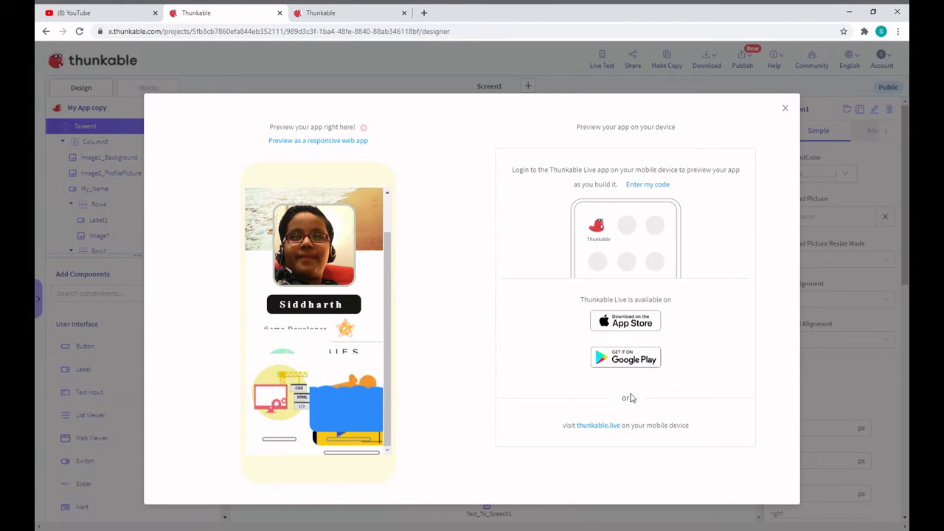
pyautogui.scroll(1, 383, 356)
pyautogui.scroll(-1, 368, 362)
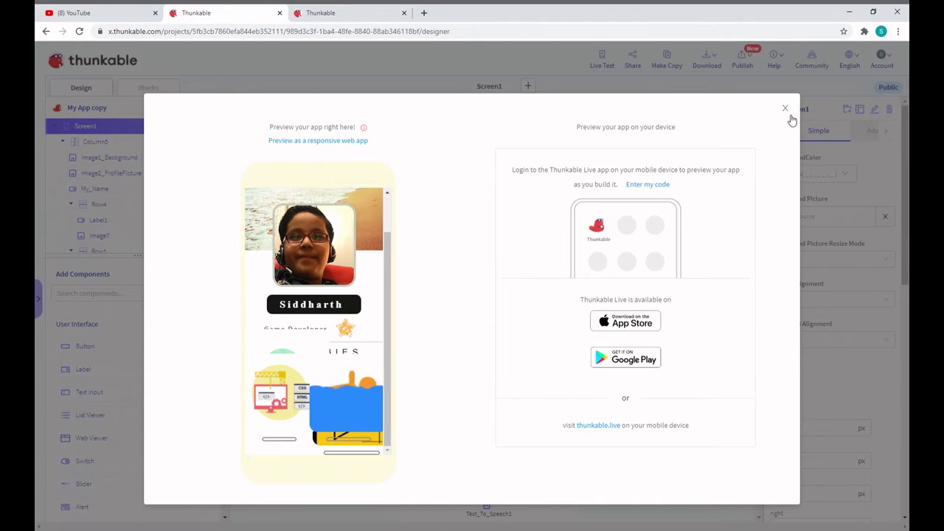
# Close the live preview, review the hobby tiles including Swimming, and return to the other profile project
pyautogui.click(785, 108)
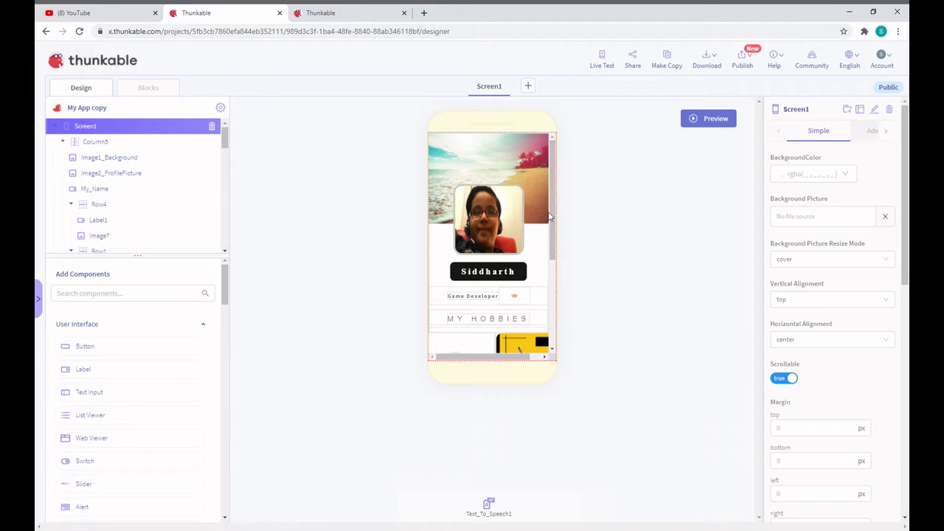
pyautogui.moveTo(550, 217); pyautogui.dragTo(552, 225)
pyautogui.scroll(-3, 552, 225)
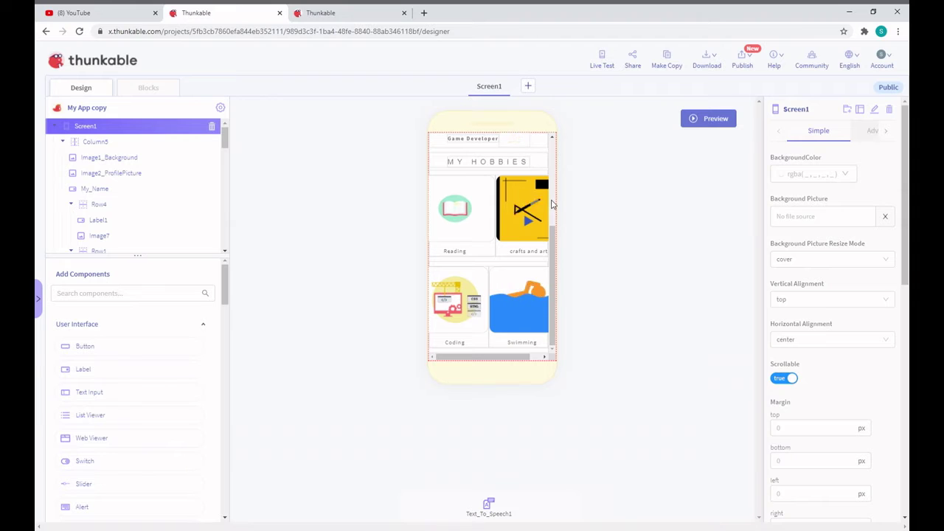
pyautogui.scroll(4, 551, 188)
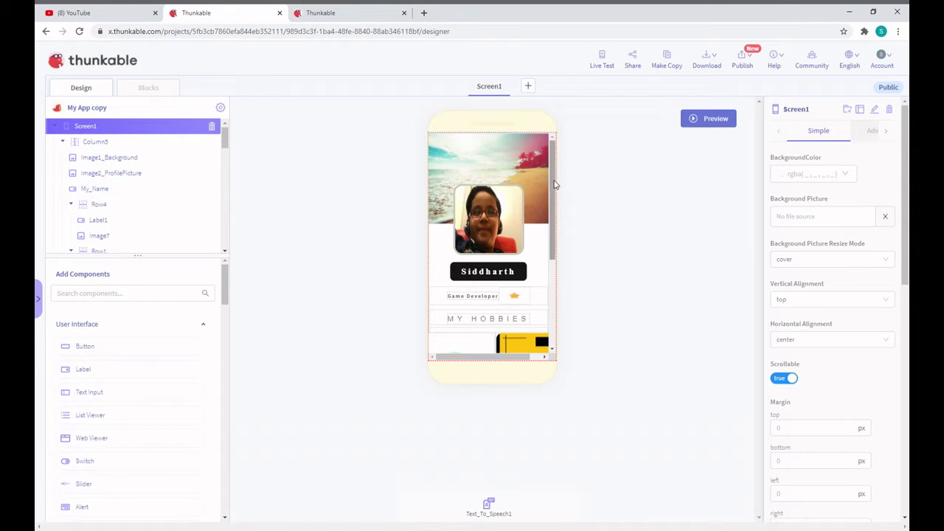
pyautogui.moveTo(551, 184); pyautogui.dragTo(533, 150)
pyautogui.scroll(-3, 501, 241)
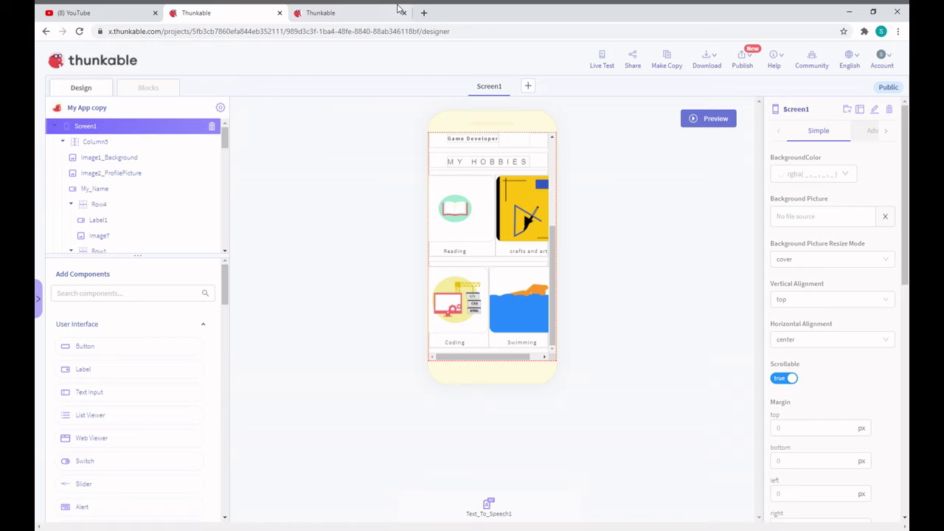
pyautogui.click(398, 9)
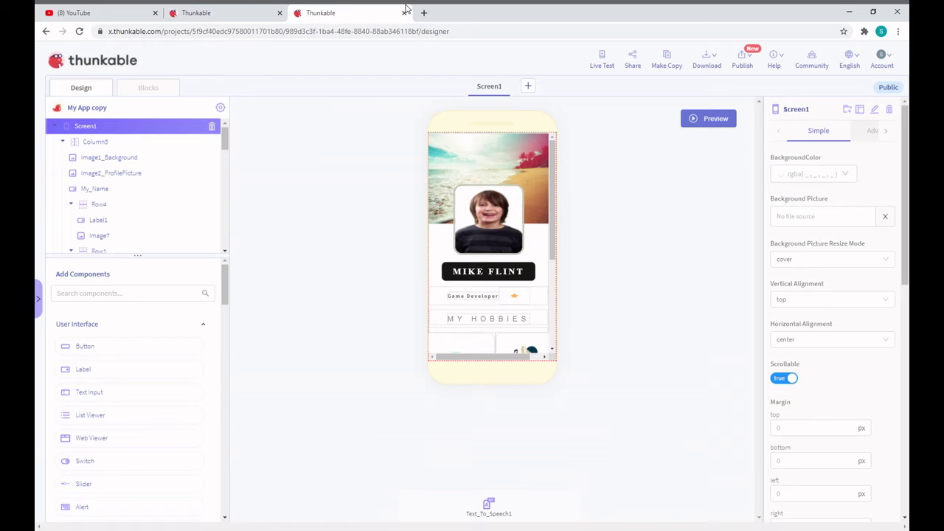
pyautogui.click(255, 10)
pyautogui.click(342, 9)
pyautogui.scroll(-5, 510, 271)
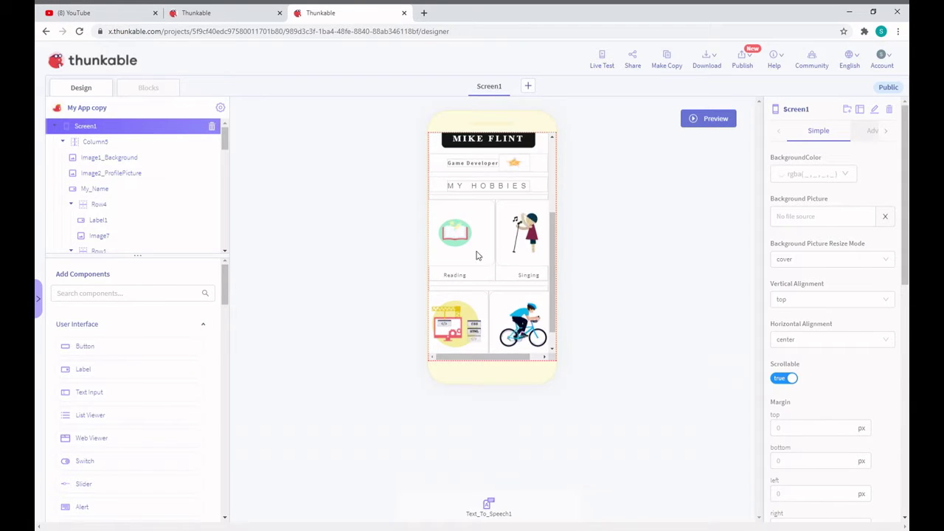
pyautogui.scroll(-1, 476, 255)
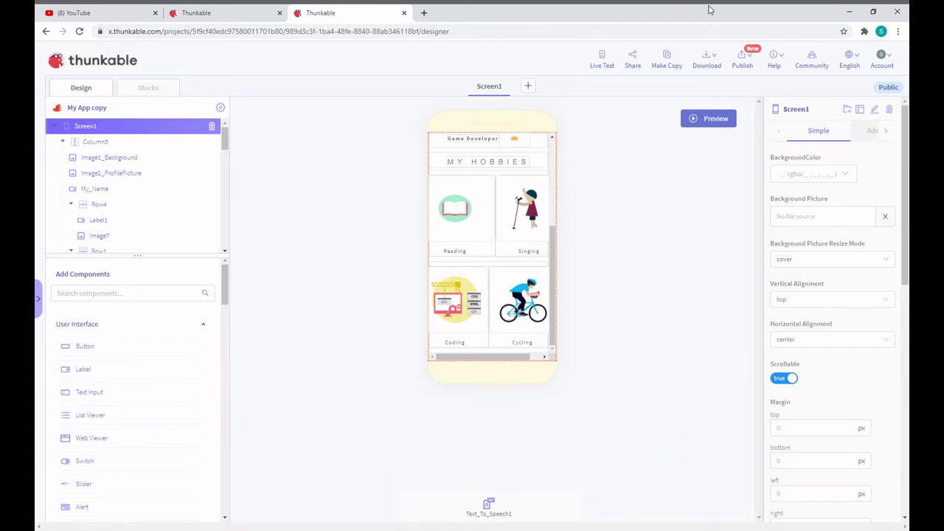
# Load x.thunkable.com in a new browser tab, trimming the project-page part of the address
pyautogui.click(423, 12)
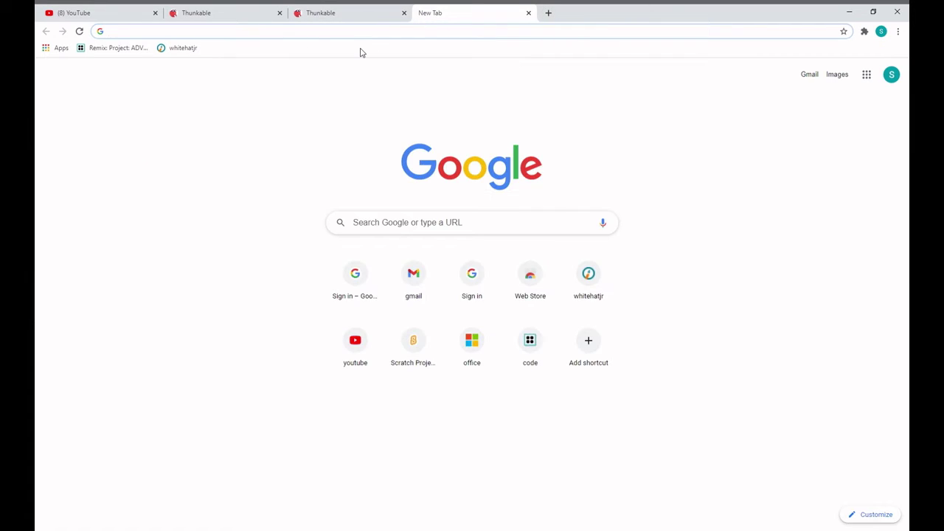
pyautogui.write('x.')
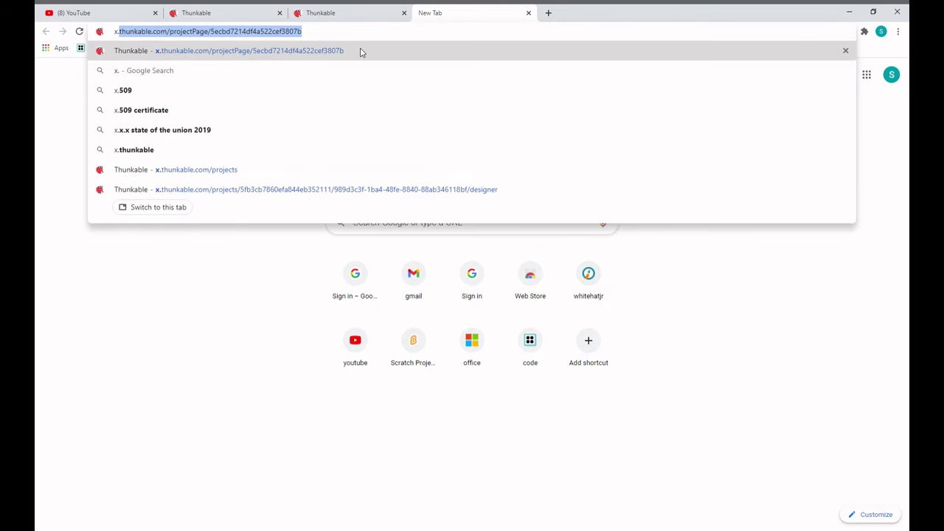
pyautogui.write('thunk')
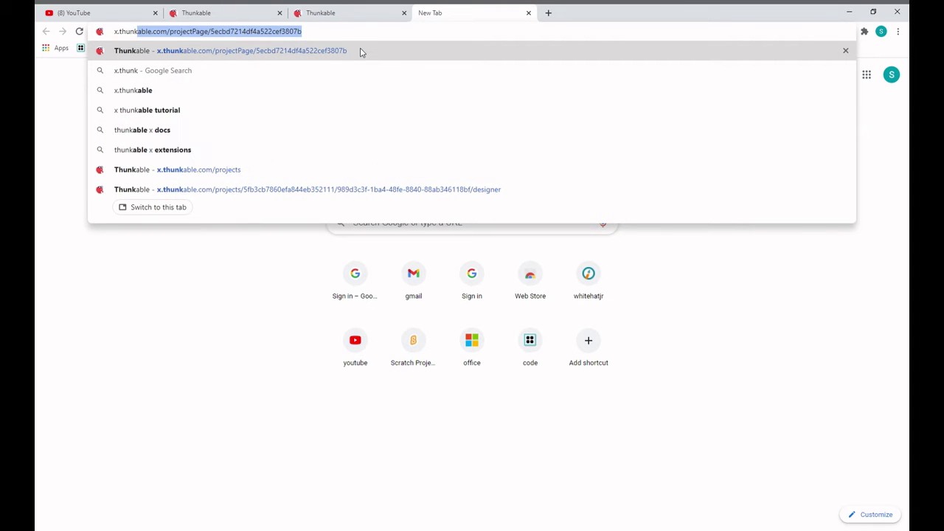
pyautogui.write('able.co')
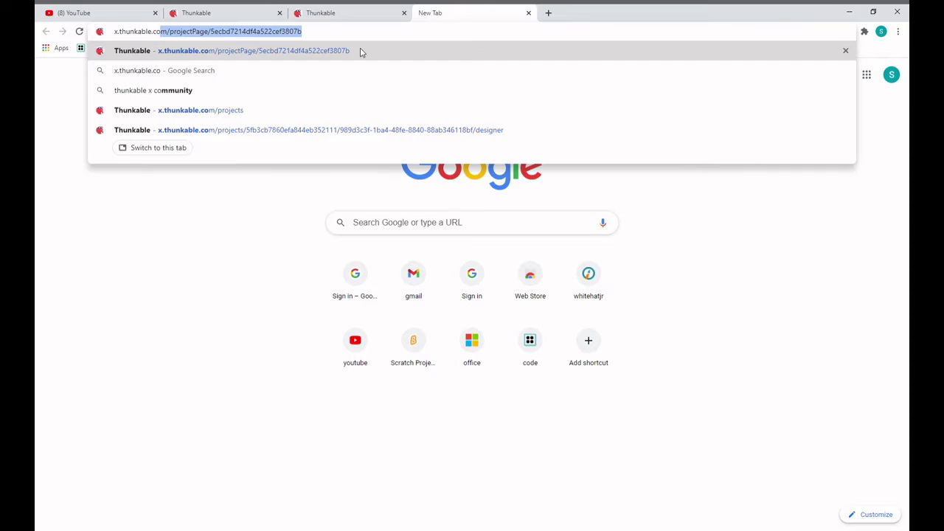
pyautogui.press('Return')
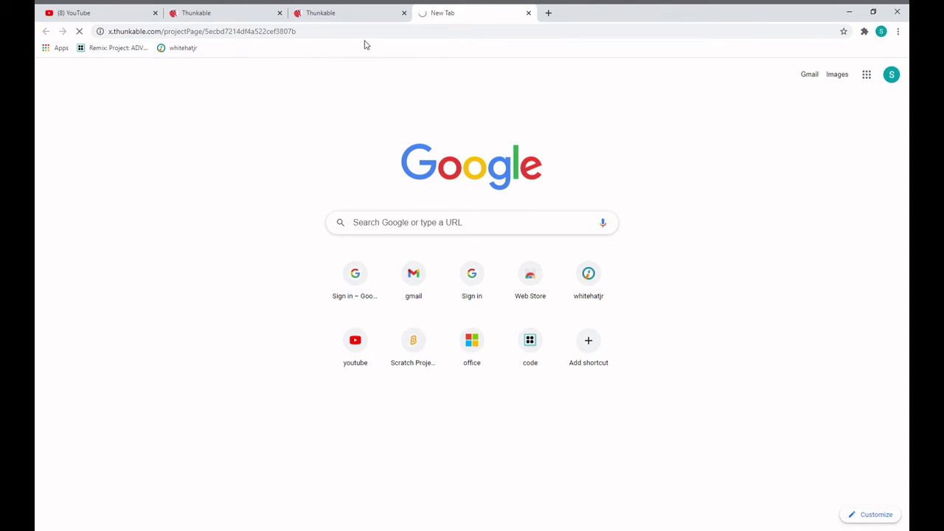
pyautogui.moveTo(343, 34); pyautogui.dragTo(163, 47)
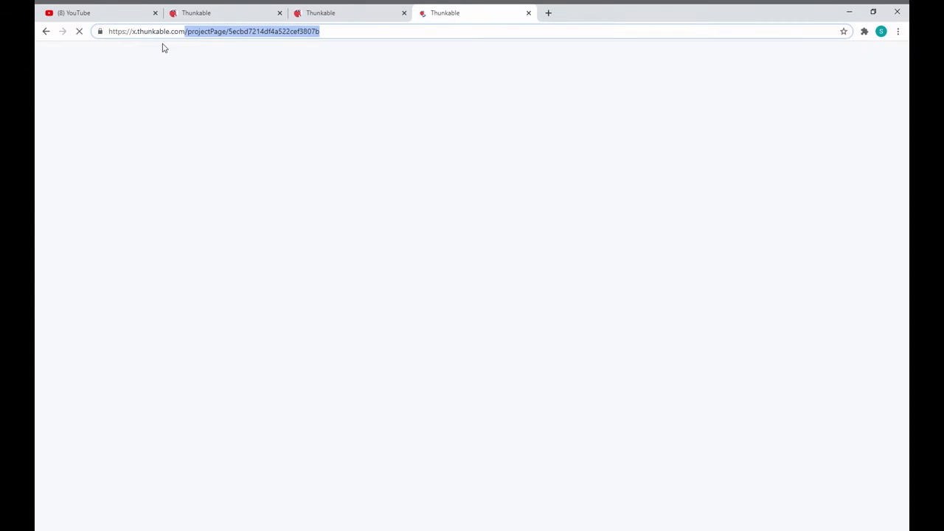
pyautogui.press('BackSpace')
pyautogui.press('Return')
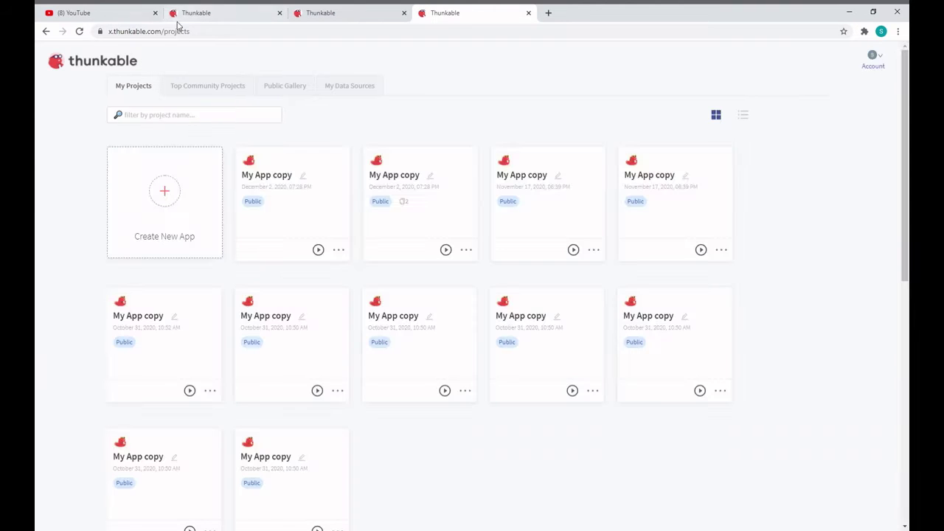
# Sign out of Thunkable, sign back in with Google, and return to the profile project's designer
pyautogui.click(884, 63)
pyautogui.click(860, 163)
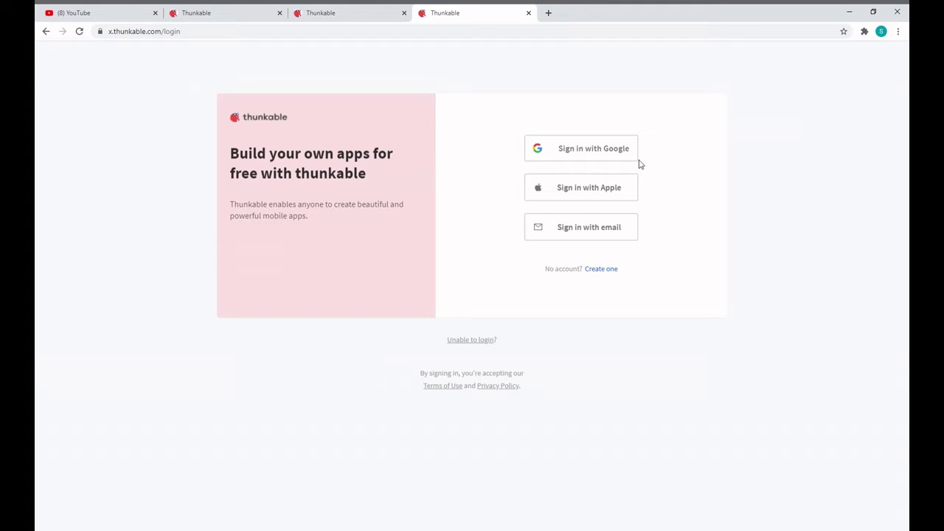
pyautogui.click(616, 152)
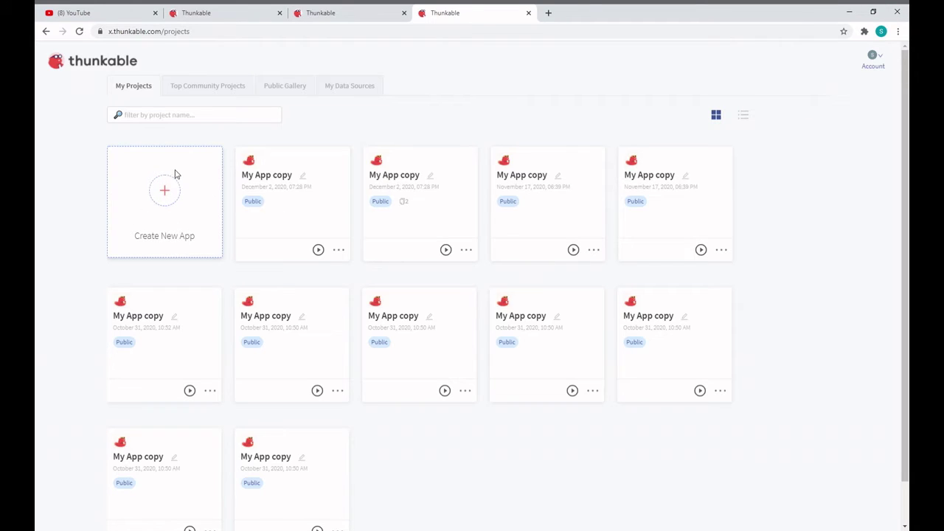
pyautogui.click(339, 8)
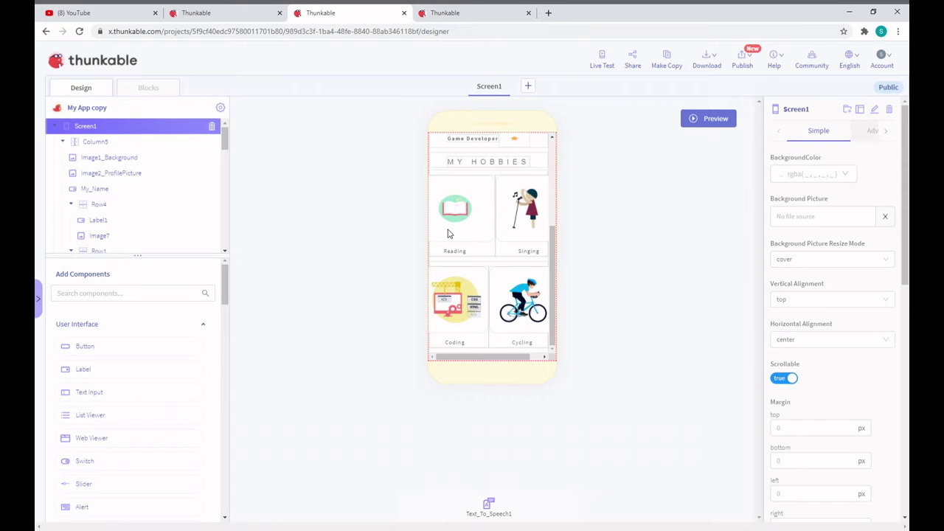
# Select Image2_ProfilePicture, the smiling-kid.jpg profile photo, in the profile project's Screen1
pyautogui.scroll(3, 450, 233)
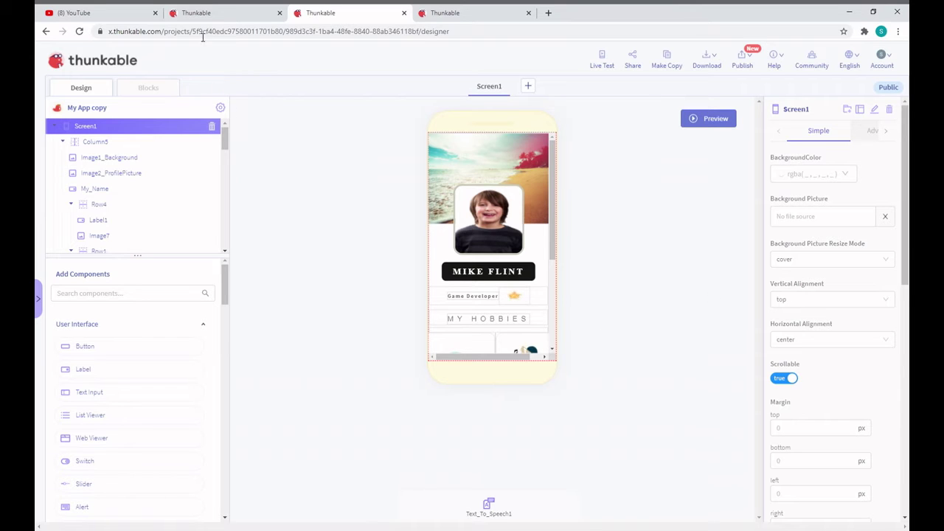
pyautogui.click(266, 12)
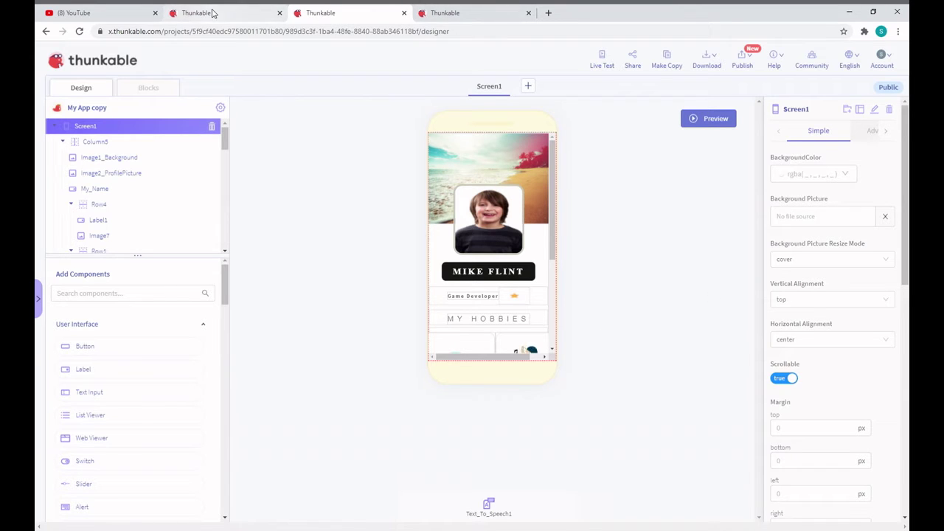
pyautogui.click(294, 11)
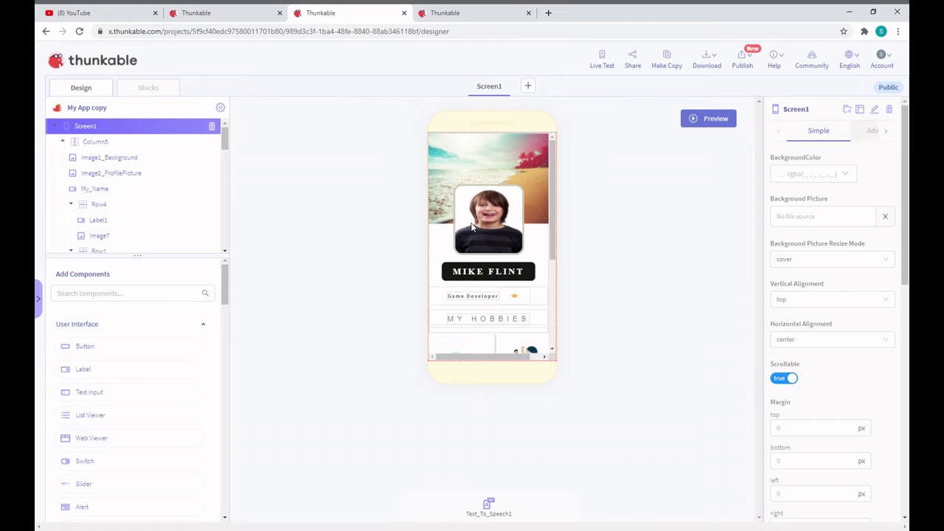
pyautogui.scroll(-3, 527, 309)
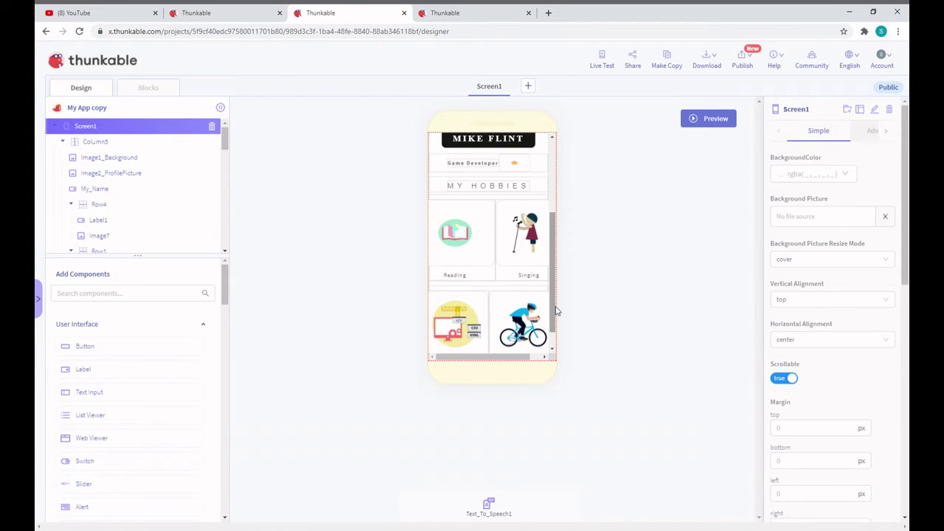
pyautogui.scroll(-2, 554, 342)
pyautogui.moveTo(554, 341); pyautogui.dragTo(553, 216)
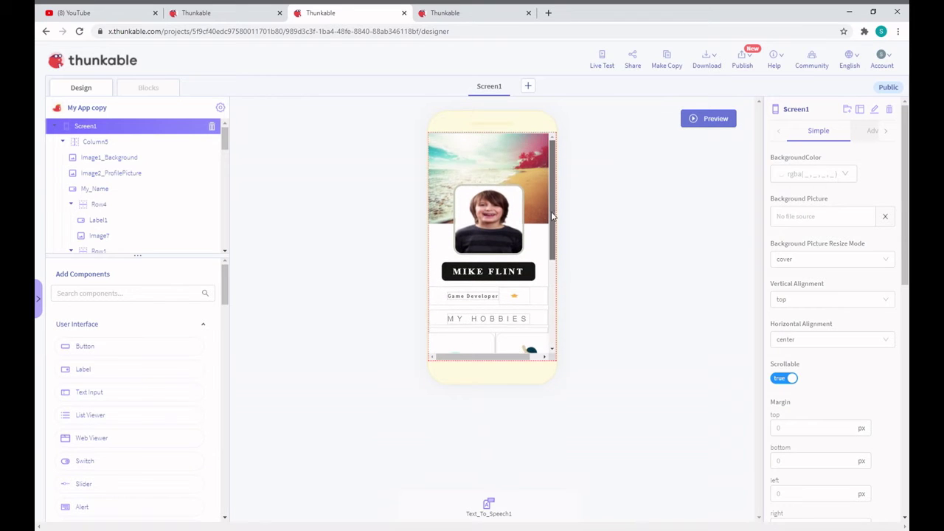
pyautogui.click(476, 213)
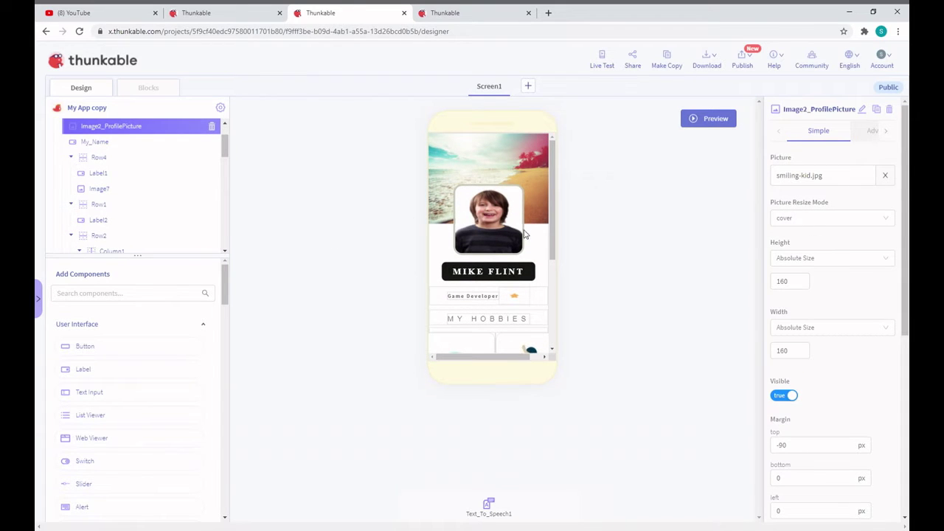
# Upload WIN_20201114_13_01_03_Pro.jpg through the Picture field and set it as the profile picture
pyautogui.click(869, 175)
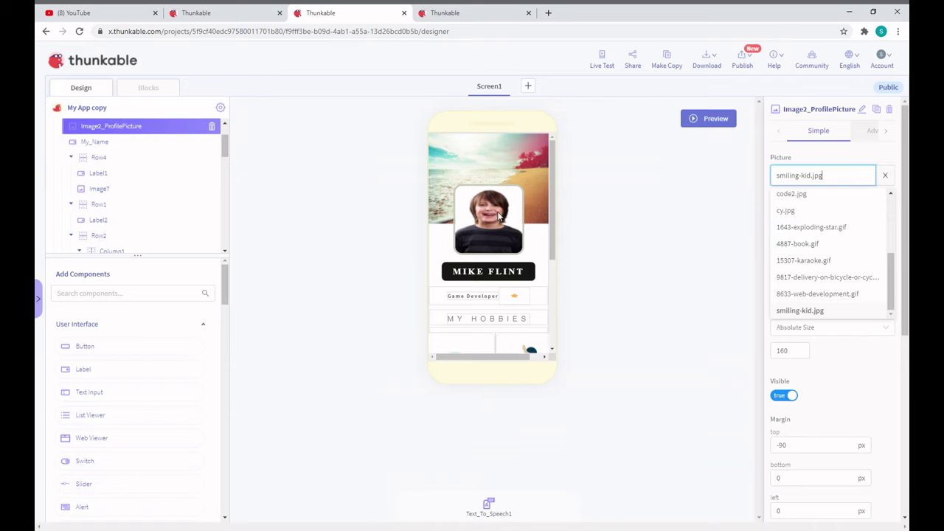
pyautogui.click(557, 256)
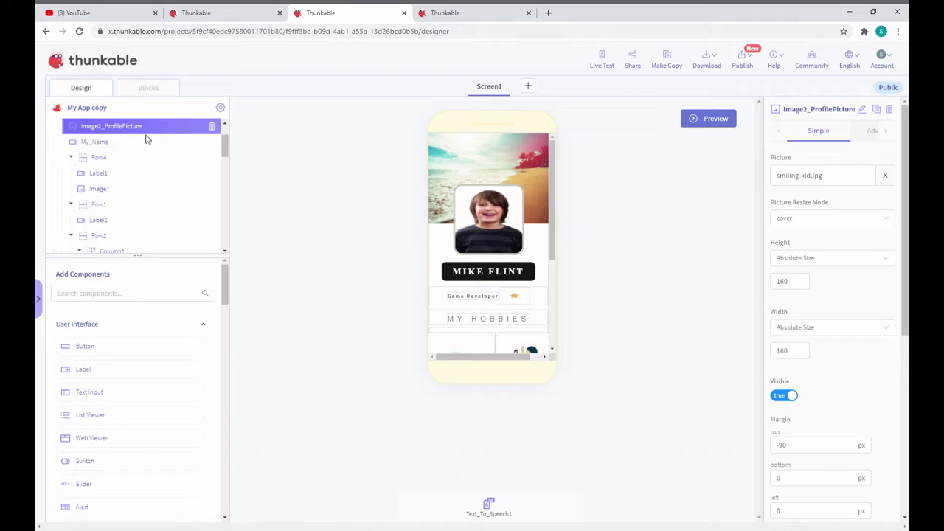
pyautogui.click(843, 180)
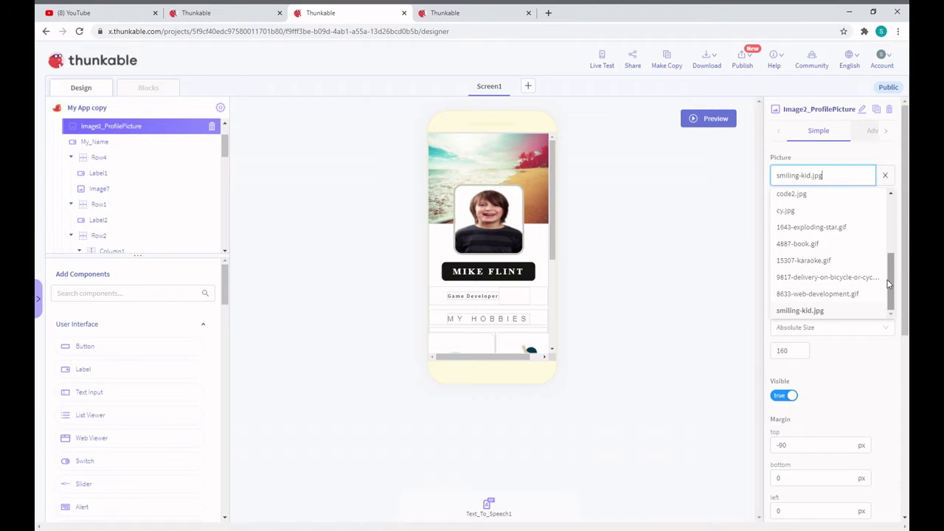
pyautogui.moveTo(890, 286); pyautogui.dragTo(881, 212)
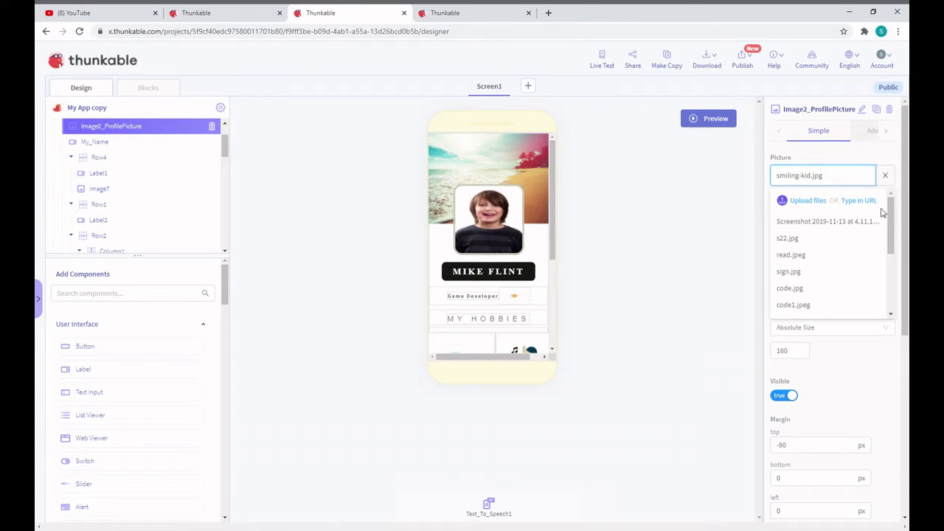
pyautogui.click(811, 209)
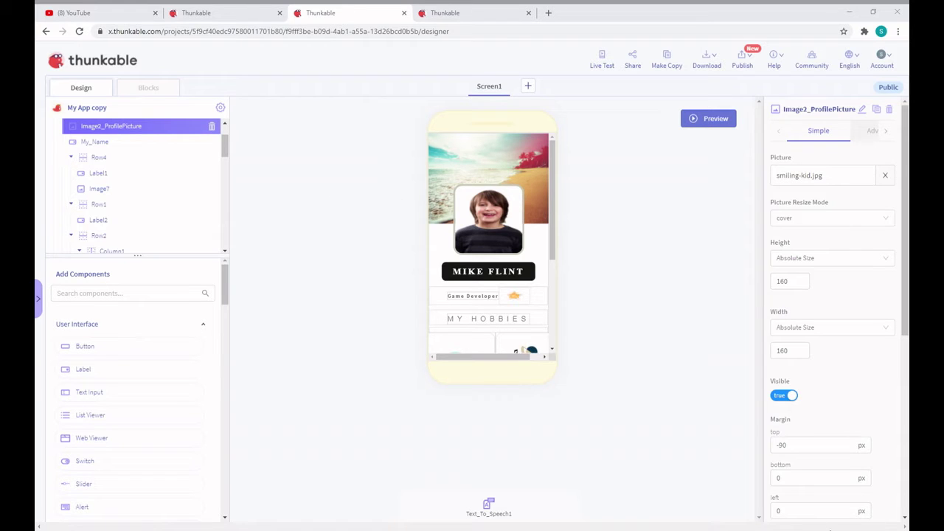
pyautogui.click(818, 522)
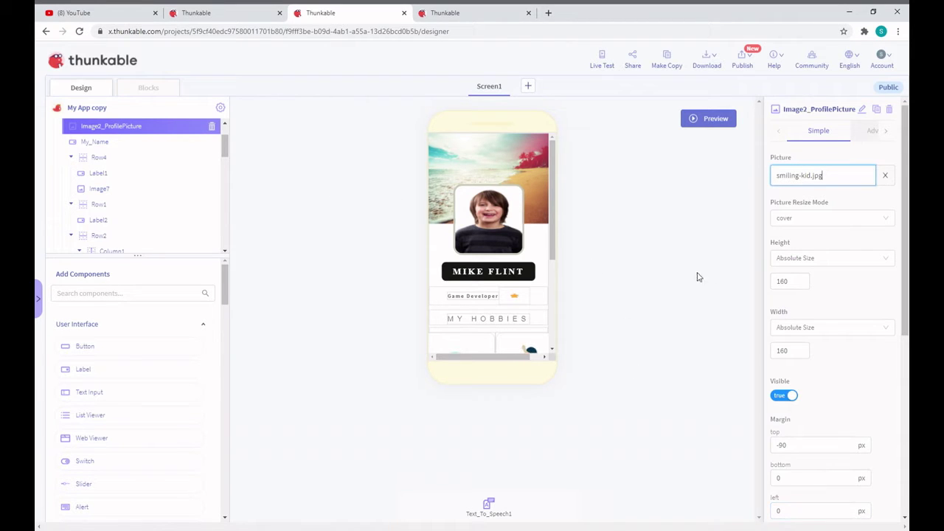
pyautogui.click(839, 184)
pyautogui.scroll(5, 824, 234)
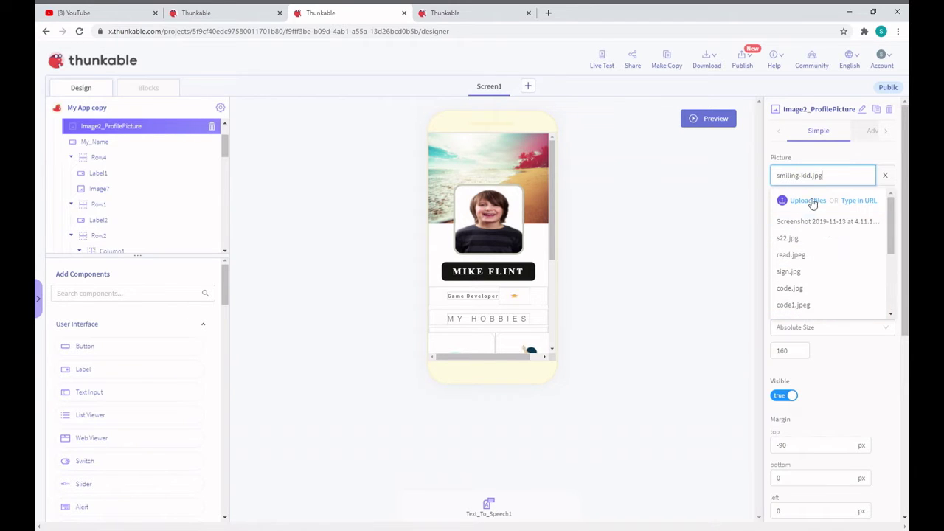
pyautogui.click(811, 202)
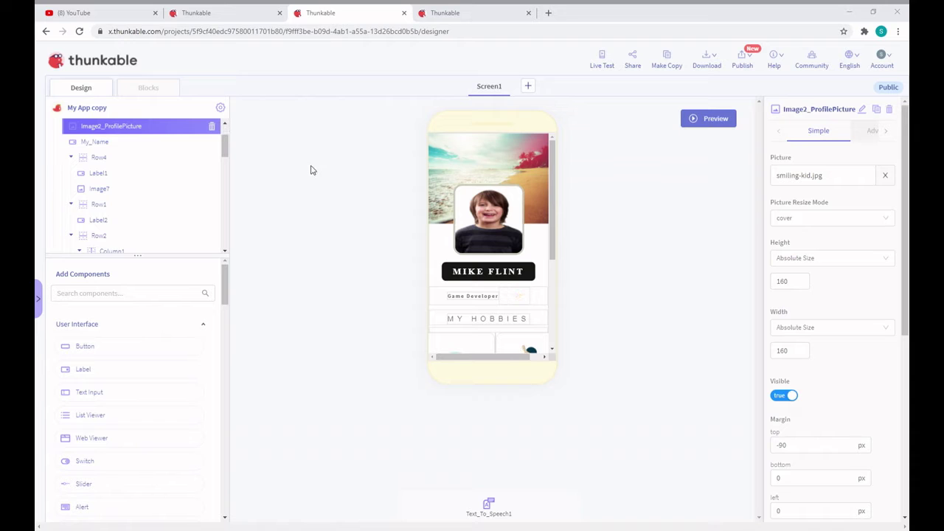
pyautogui.click(821, 516)
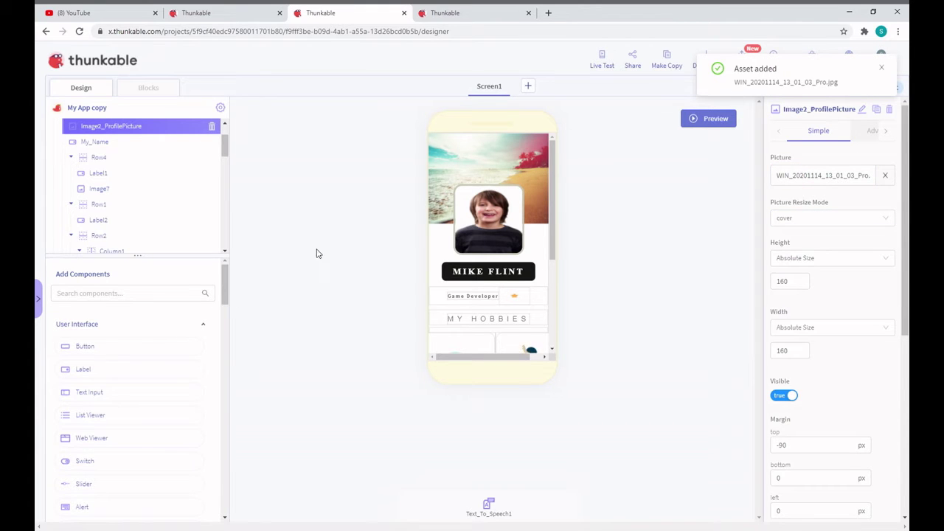
# Replace the name label's text under the profile photo with the creator's first name
pyautogui.click(516, 274)
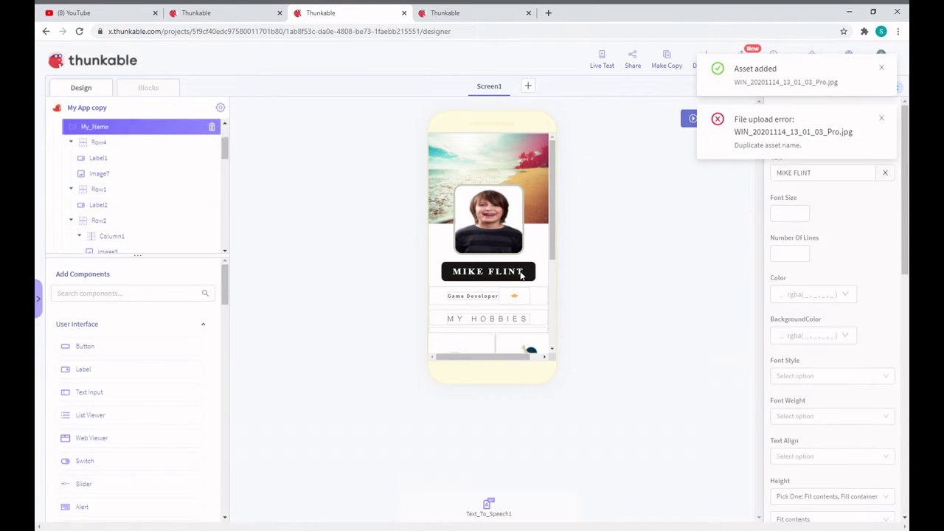
pyautogui.click(883, 118)
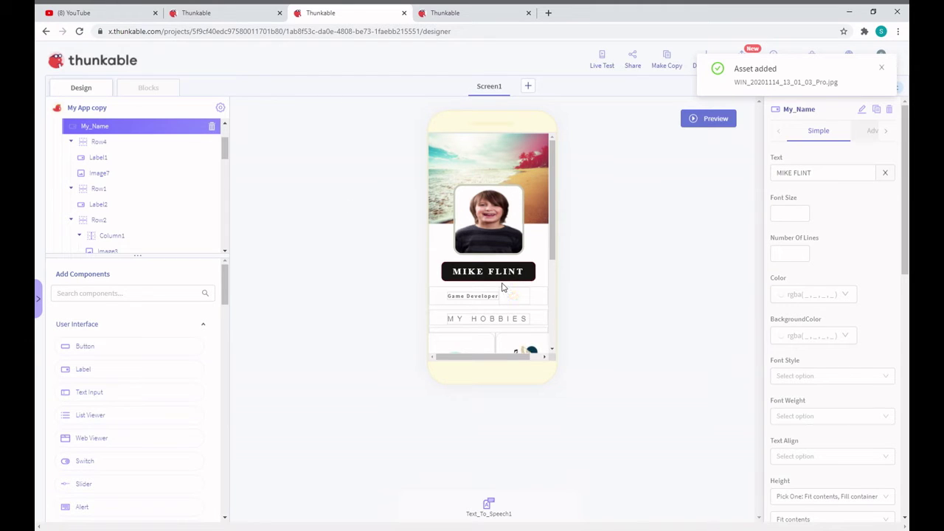
pyautogui.click(799, 179)
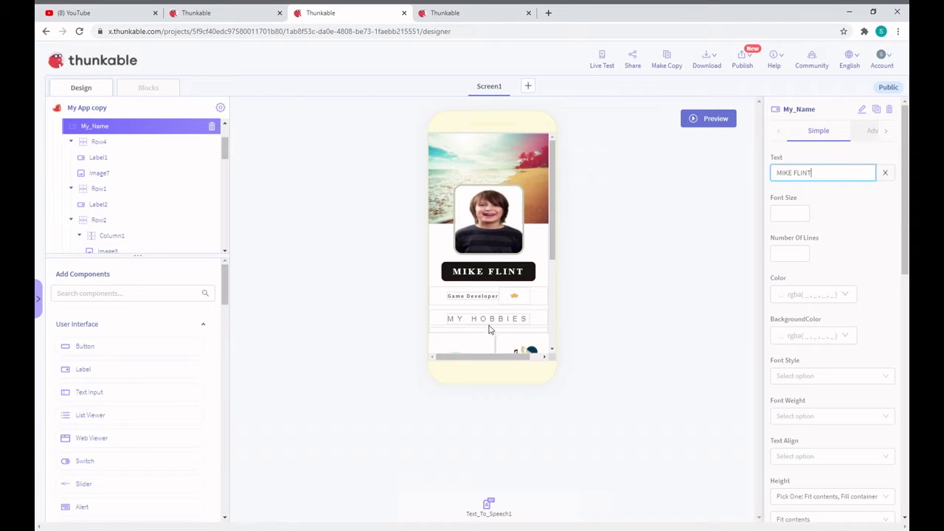
pyautogui.click(509, 293)
pyautogui.click(513, 279)
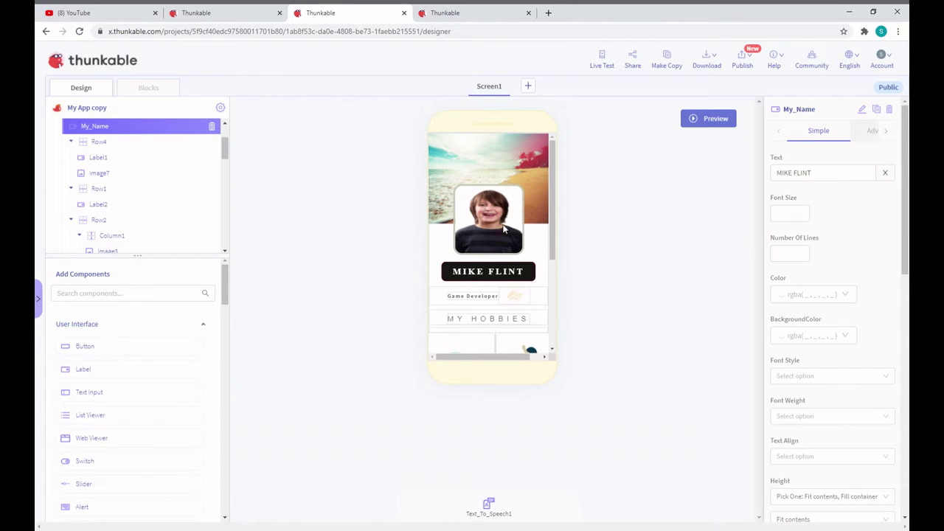
pyautogui.click(851, 180)
pyautogui.hotkey('ctrl', 'a')
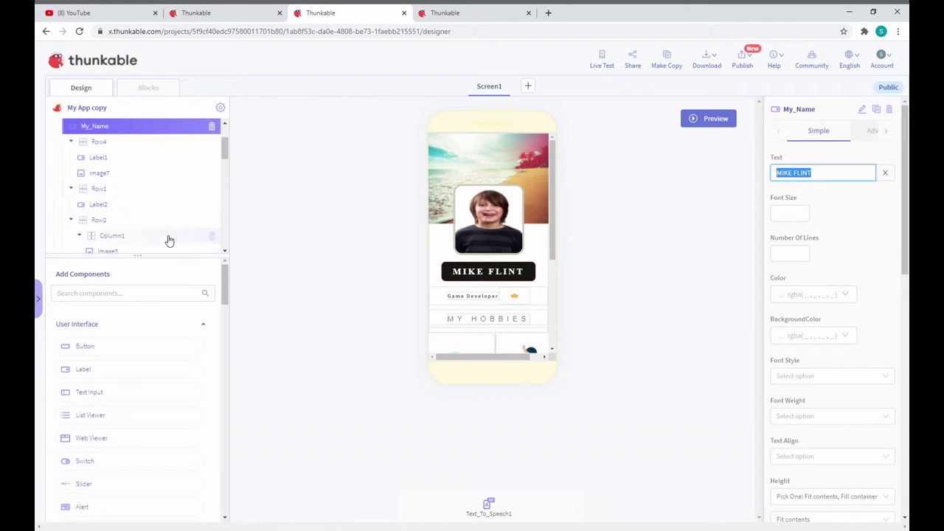
pyautogui.write('s')
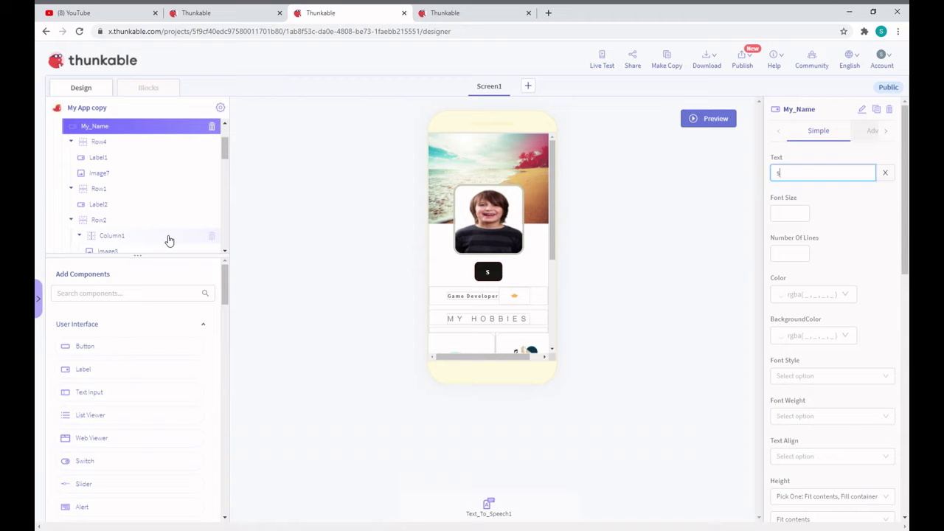
pyautogui.press('BackSpace')
pyautogui.write('S')
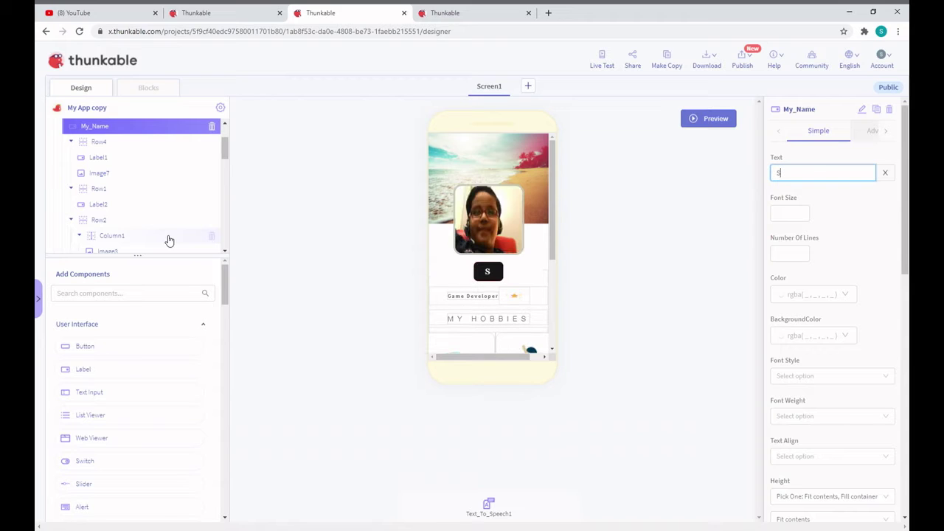
pyautogui.write('idd')
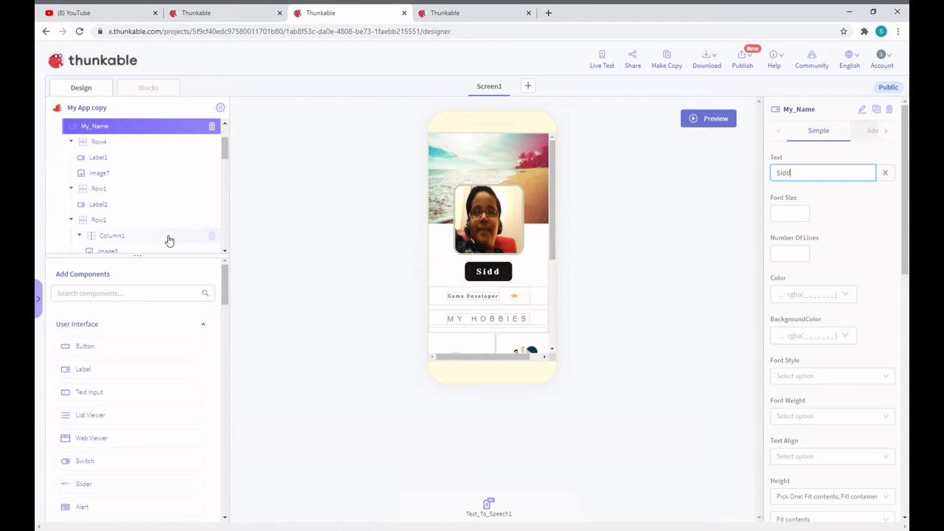
pyautogui.write('ha')
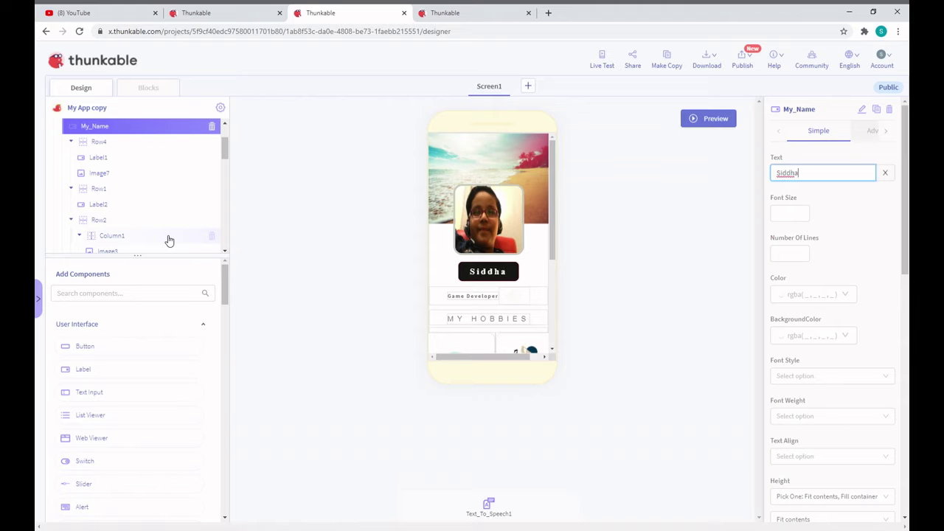
pyautogui.write('rth')
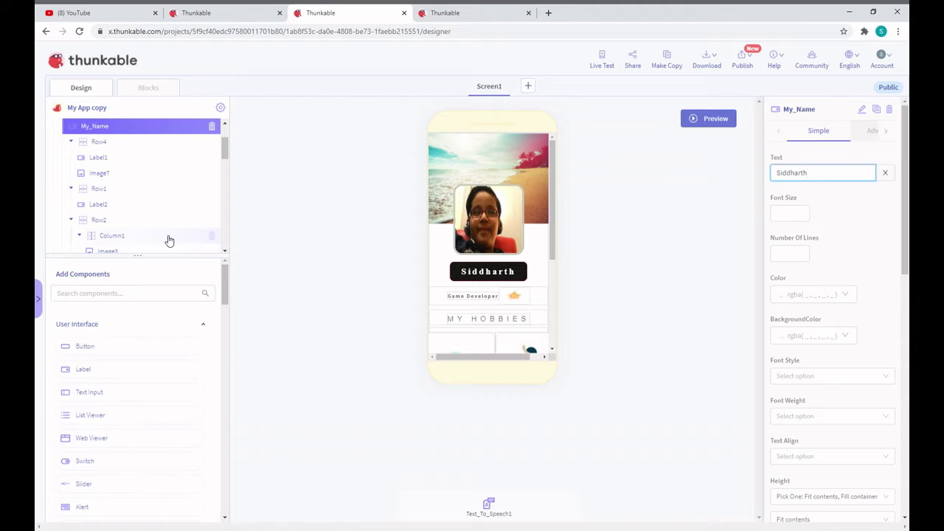
pyautogui.click(485, 298)
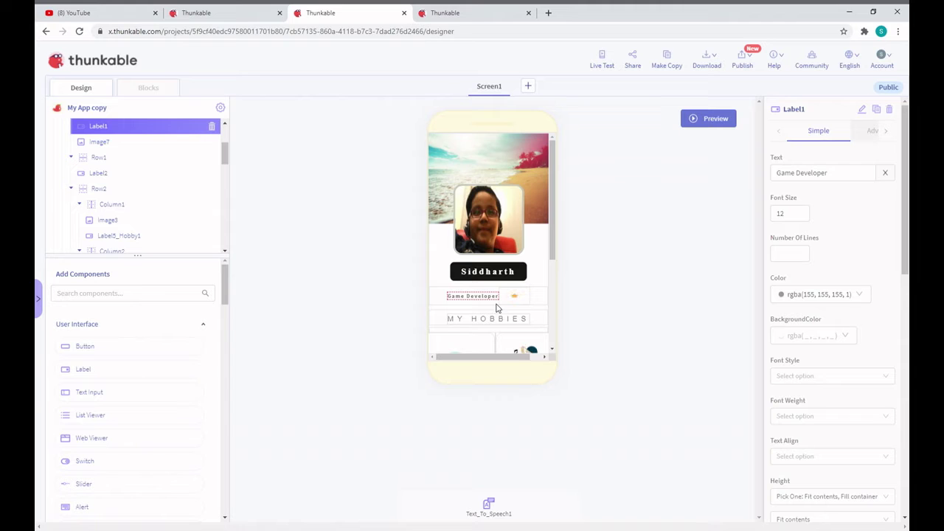
pyautogui.scroll(-1, 502, 320)
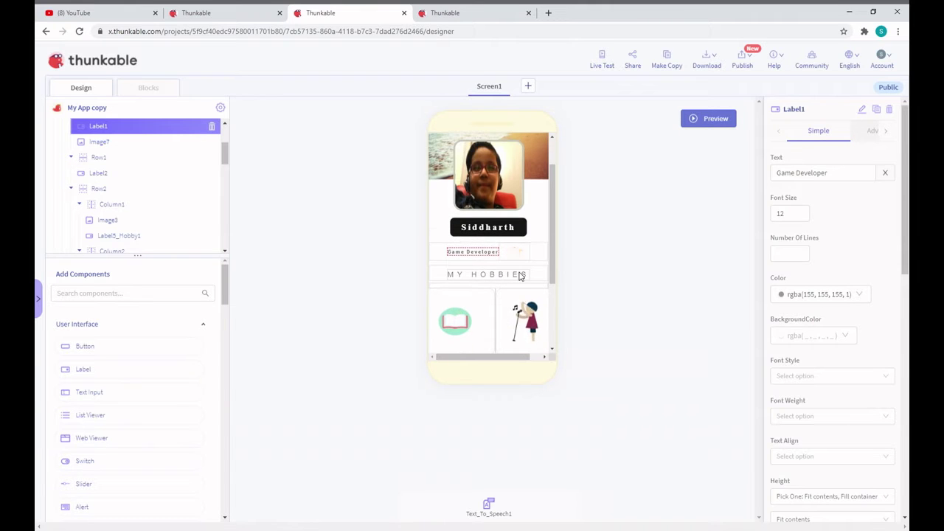
pyautogui.scroll(-3, 519, 275)
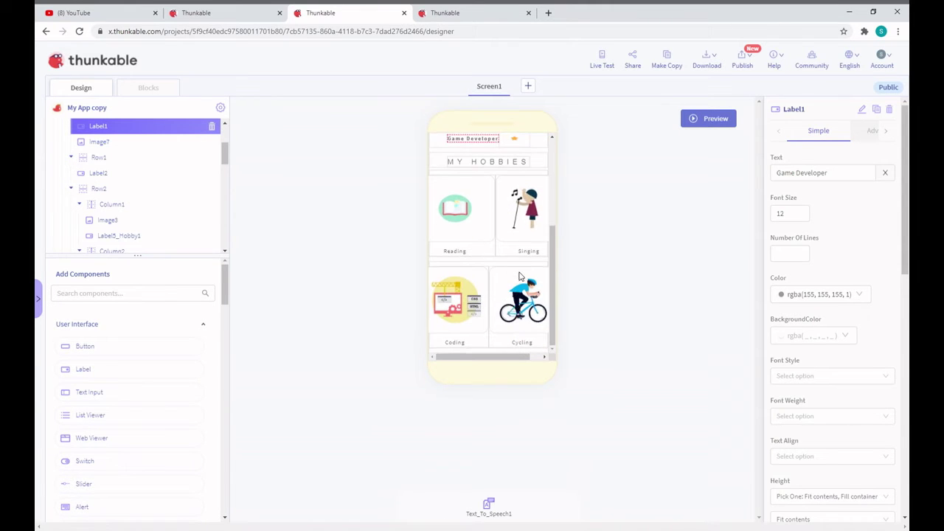
pyautogui.click(504, 162)
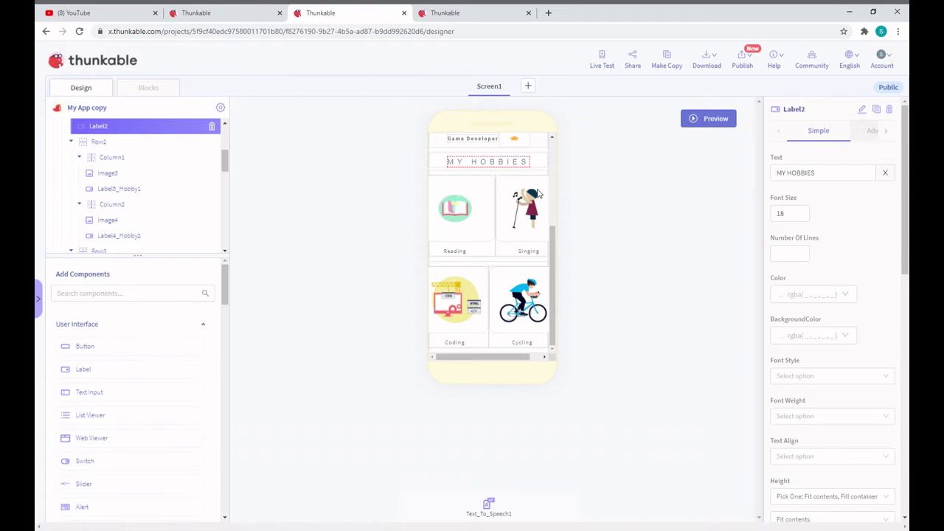
pyautogui.click(476, 221)
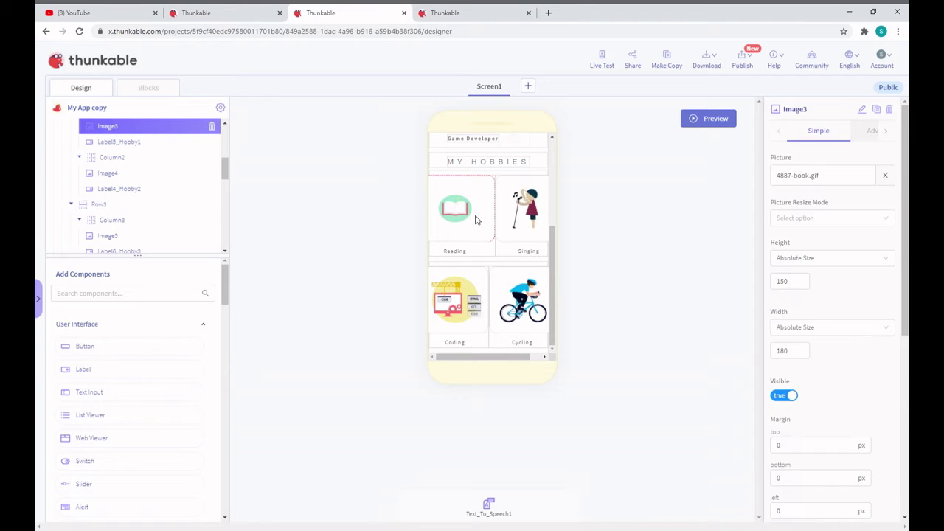
pyautogui.click(464, 261)
pyautogui.click(462, 253)
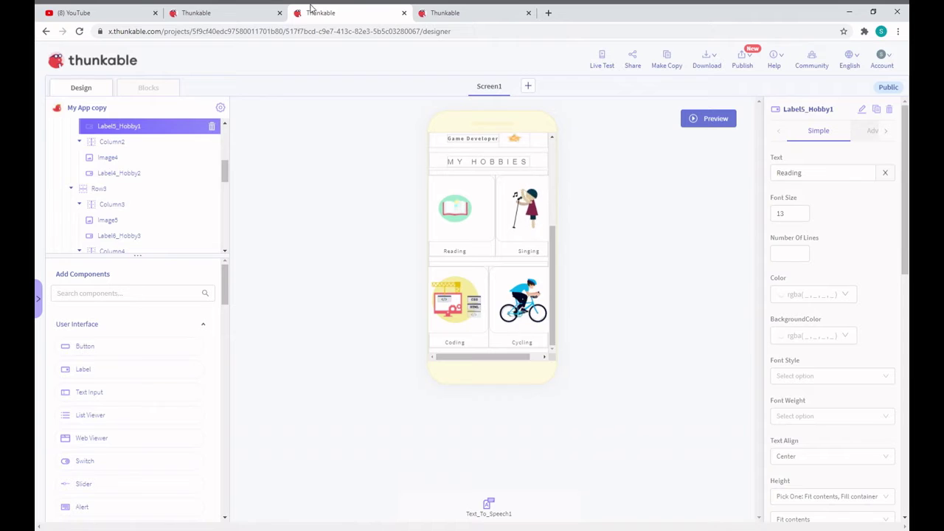
pyautogui.hotkey('ctrl', 'shift', 'Tab')
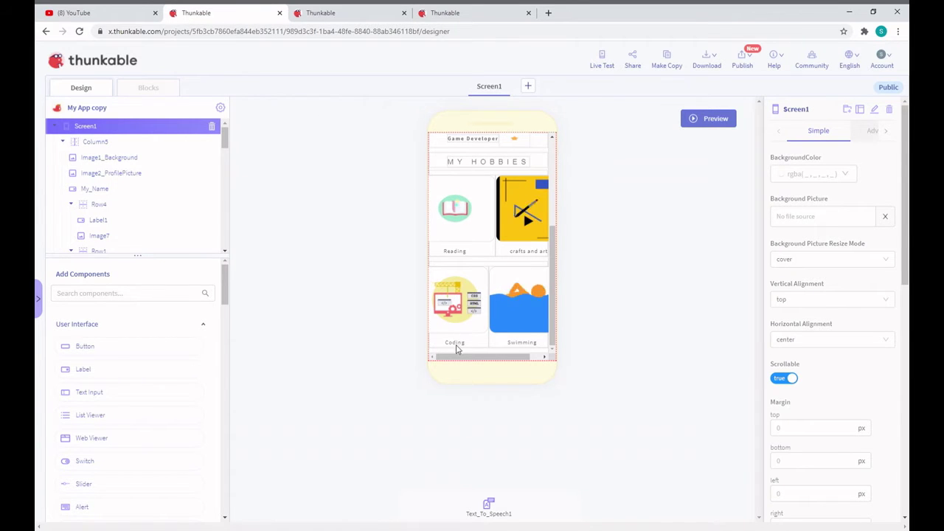
pyautogui.click(295, 11)
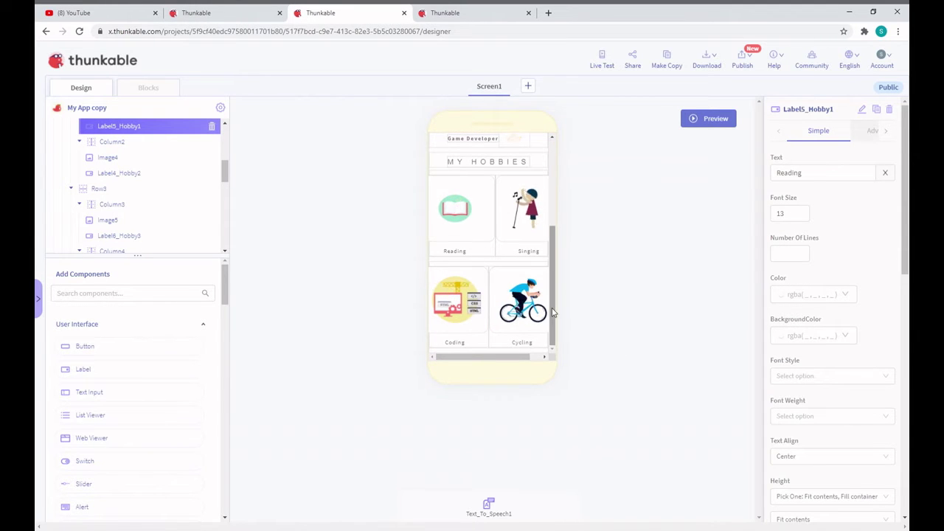
pyautogui.click(525, 235)
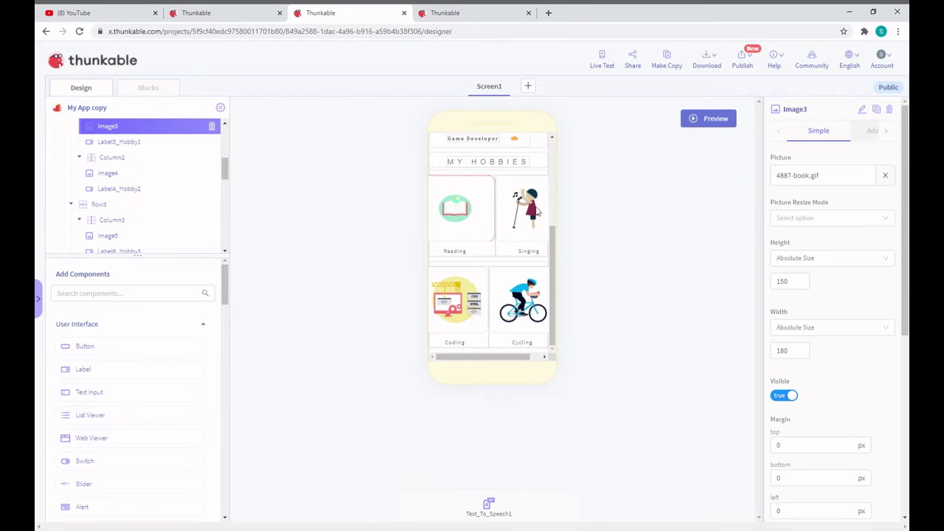
# Change Label4_Hobby2's text from Singing to 'CRAFTS AND ART'
pyautogui.click(529, 221)
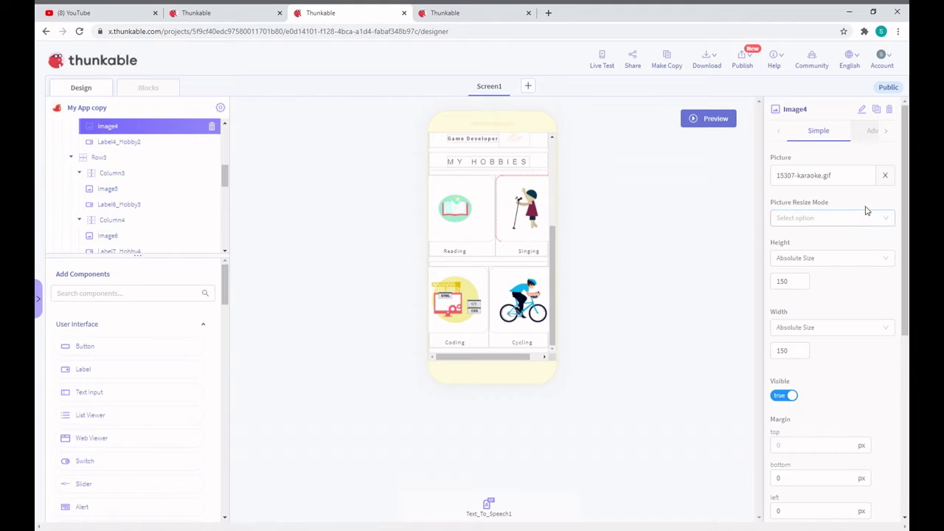
pyautogui.click(809, 175)
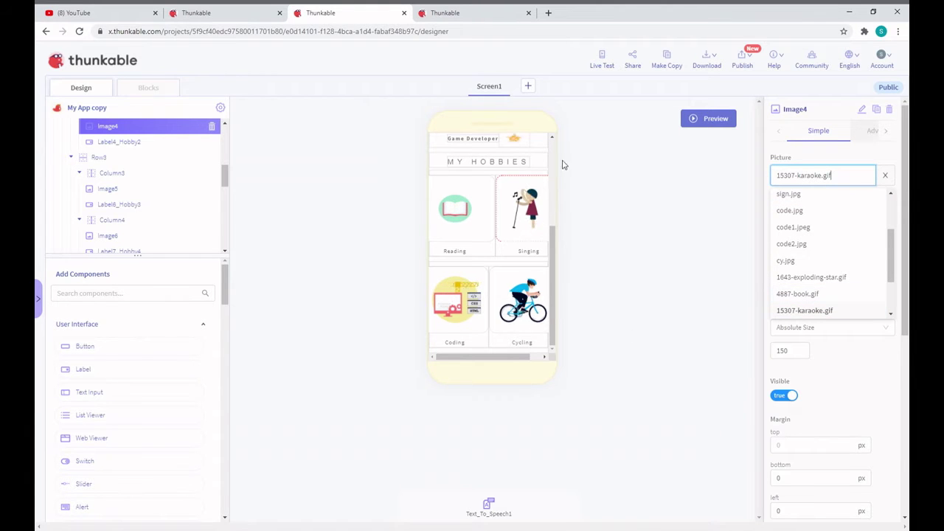
pyautogui.click(536, 255)
pyautogui.click(536, 255)
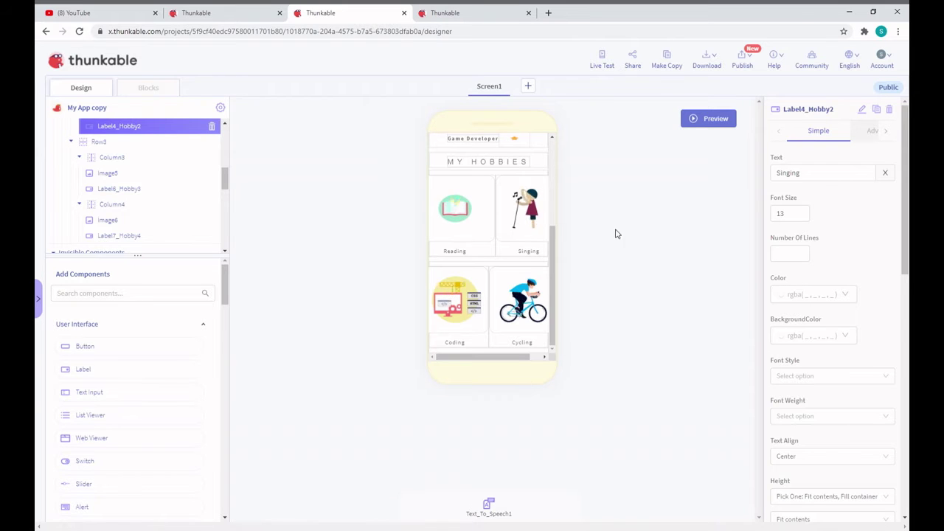
pyautogui.click(803, 180)
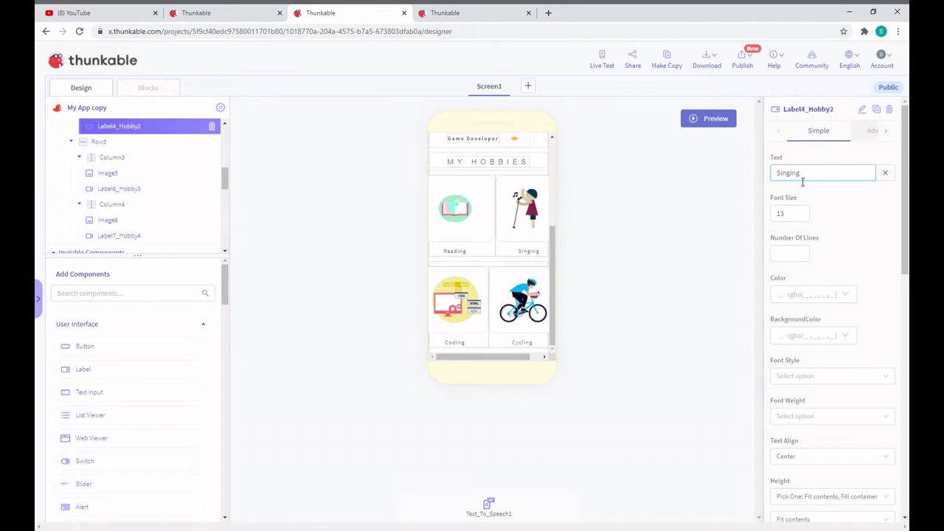
pyautogui.hotkey('ctrl', 'a')
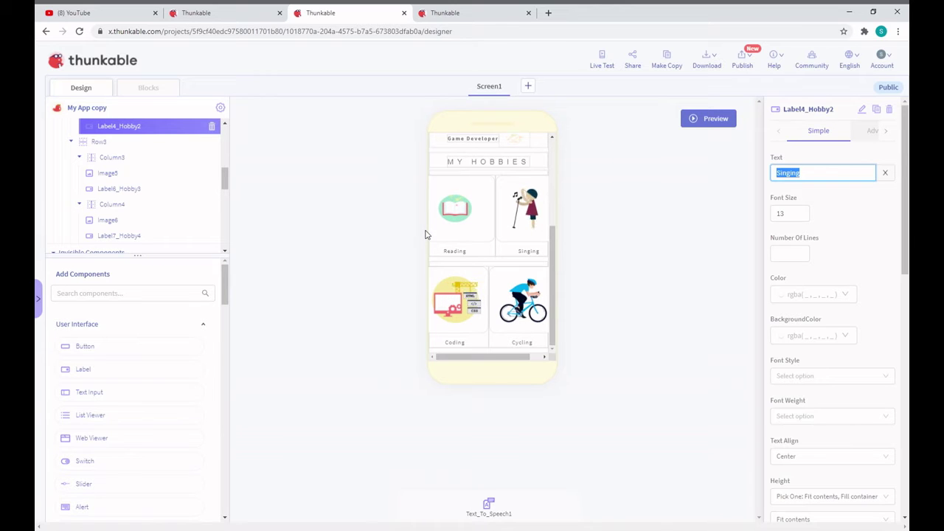
pyautogui.write('a')
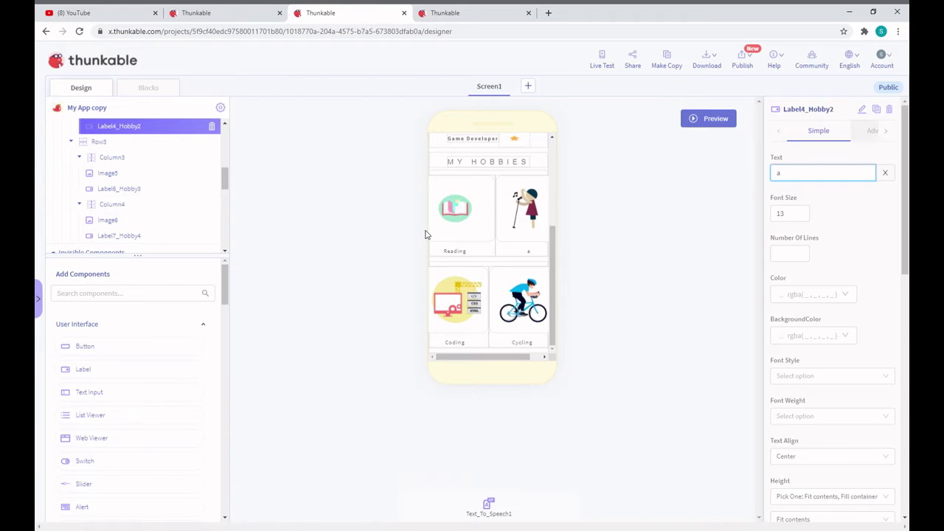
pyautogui.press('BackSpace')
pyautogui.write('CRA')
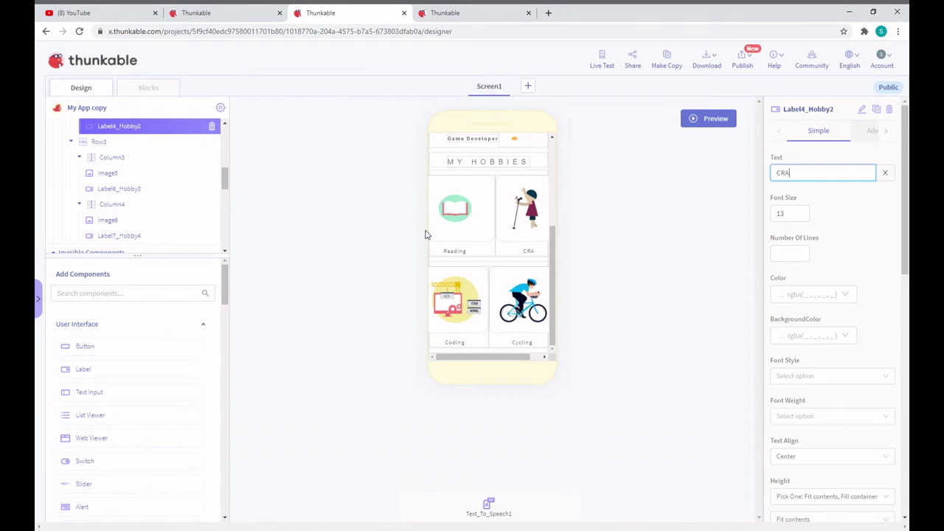
pyautogui.write('FTS A')
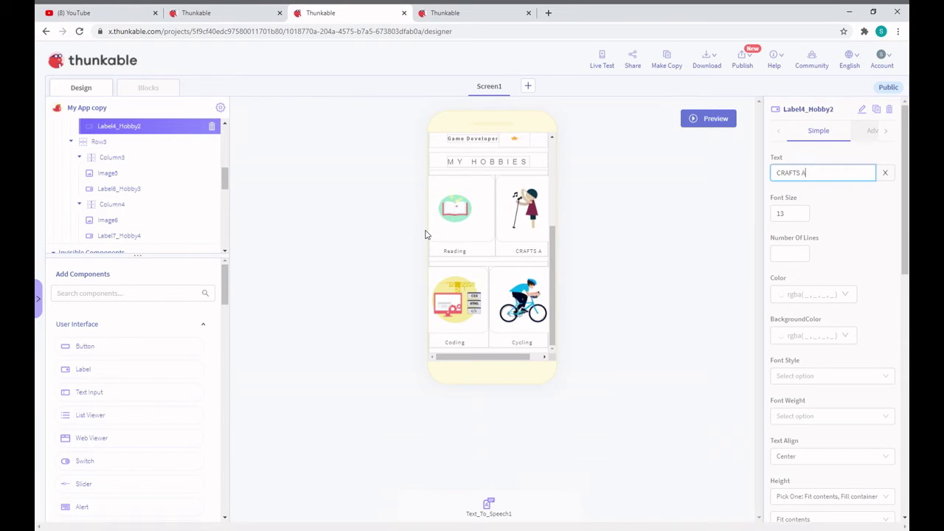
pyautogui.write('ND ART')
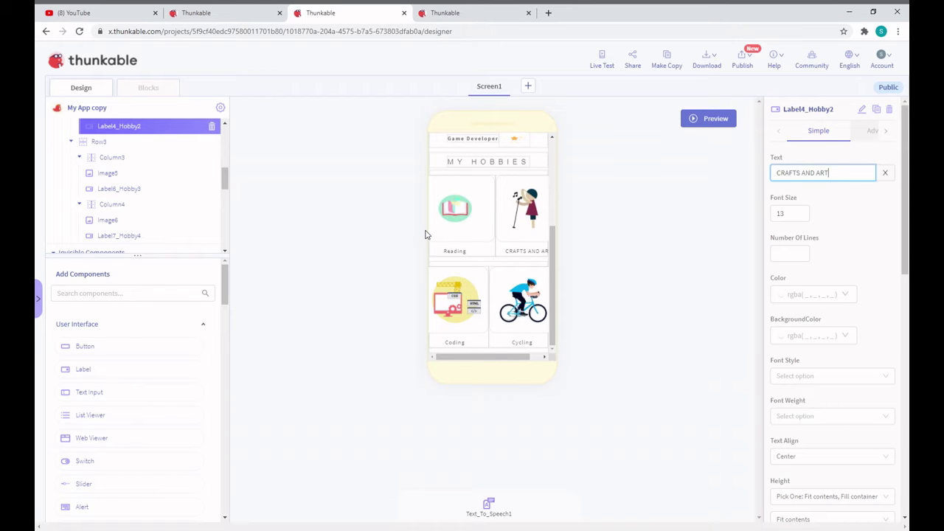
pyautogui.moveTo(849, 182); pyautogui.dragTo(820, 182)
pyautogui.click(836, 182)
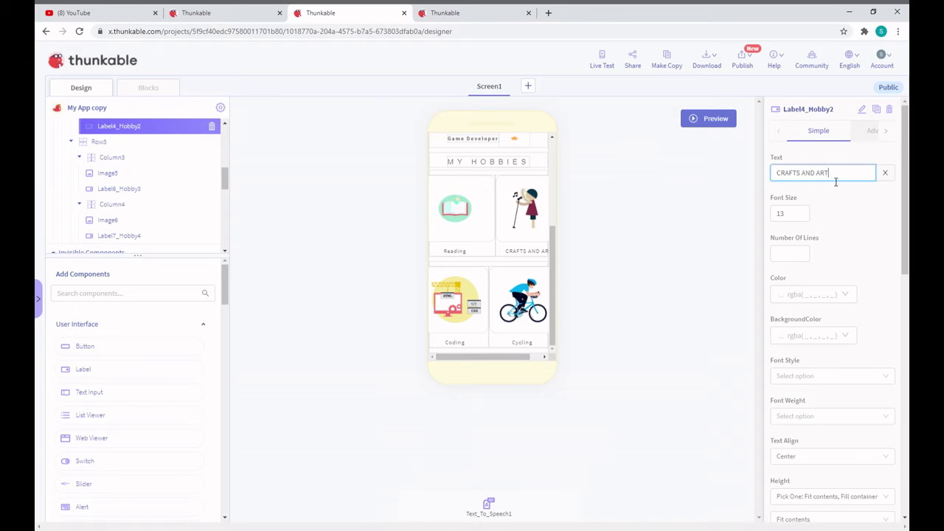
# Change Label7_Hobby4's text from Cycling to 'Swimming'
pyautogui.click(465, 344)
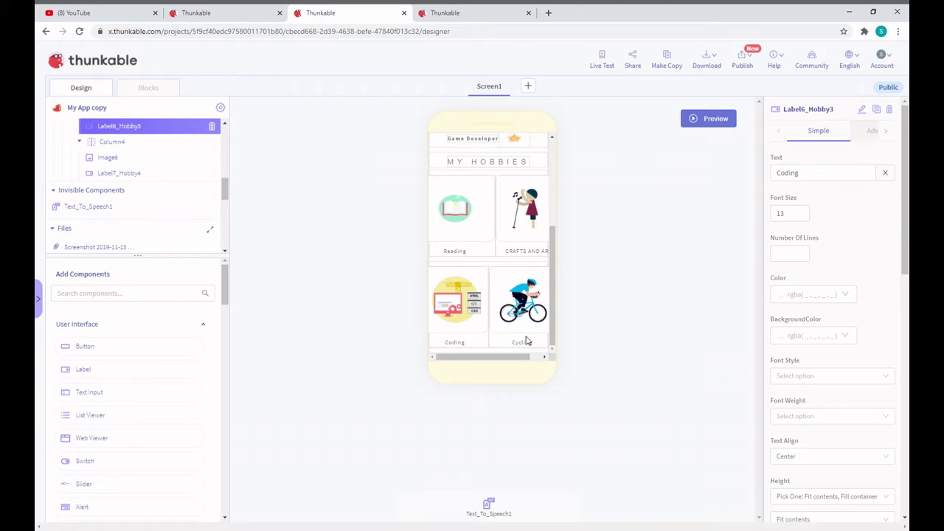
pyautogui.click(541, 294)
pyautogui.click(541, 294)
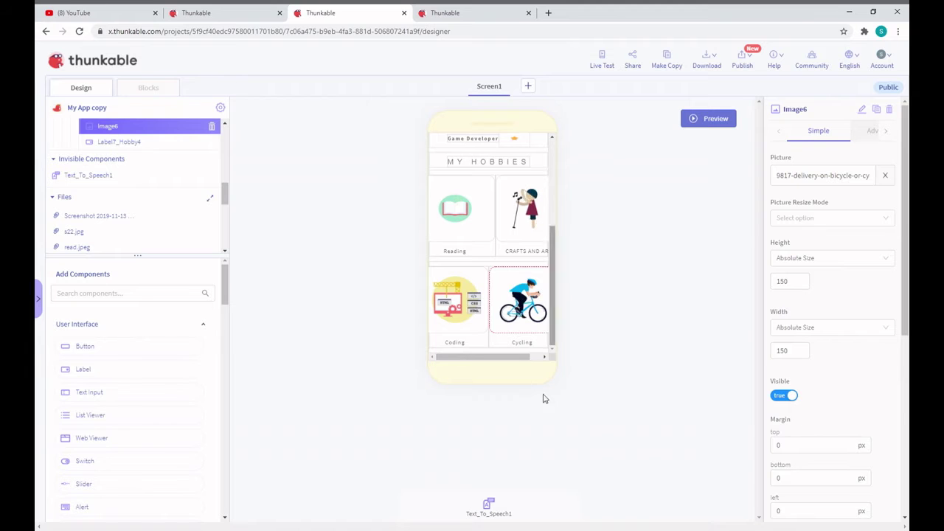
pyautogui.click(519, 342)
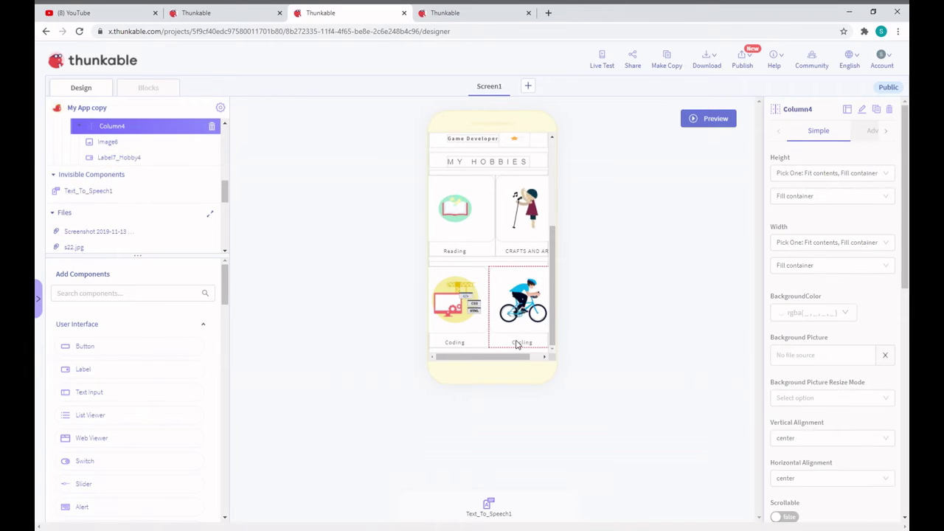
pyautogui.click(522, 342)
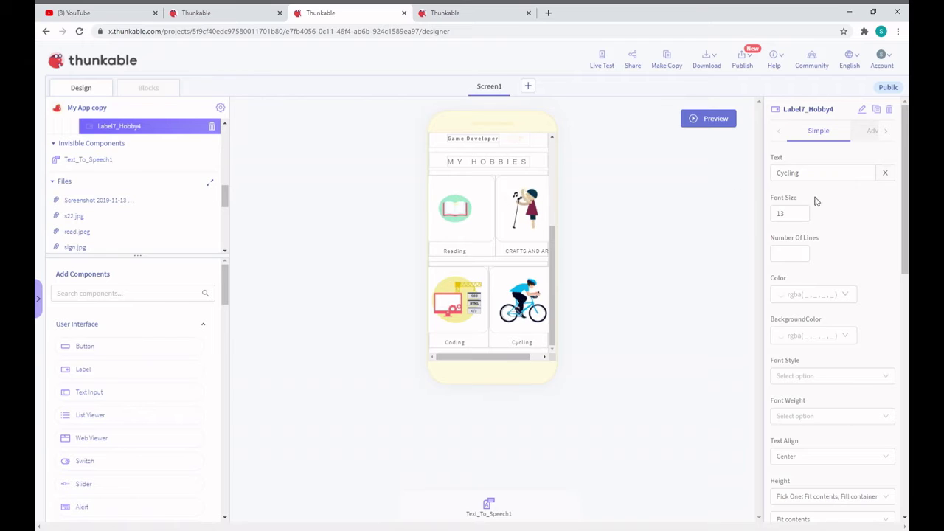
pyautogui.doubleClick(812, 173)
pyautogui.write('s')
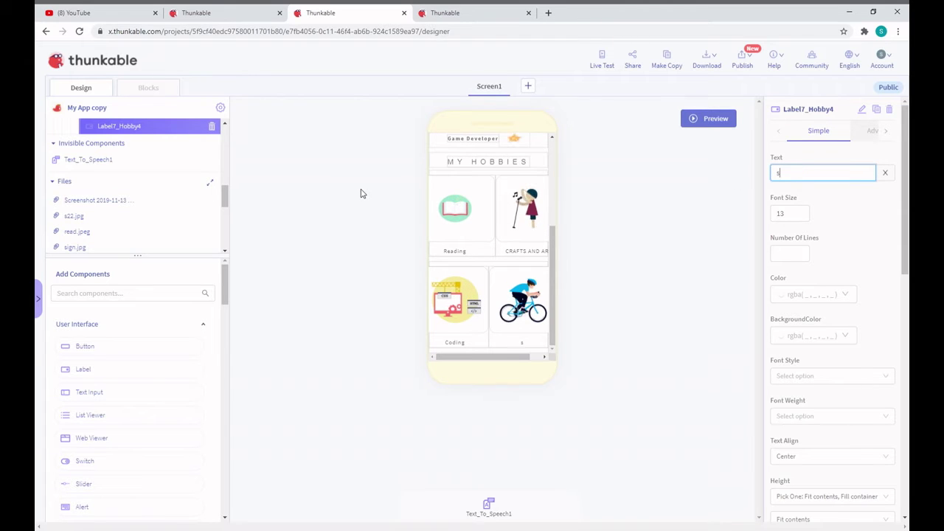
pyautogui.write('W')
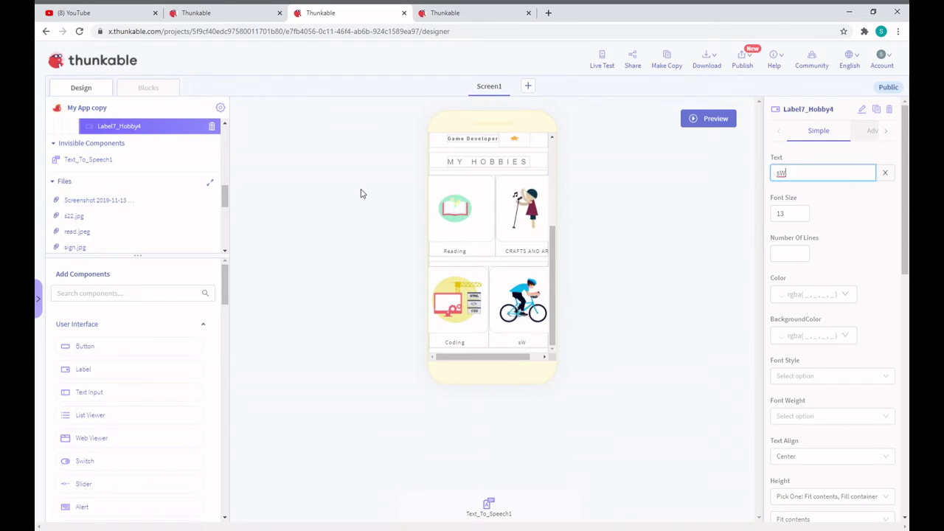
pyautogui.press('BackSpace')
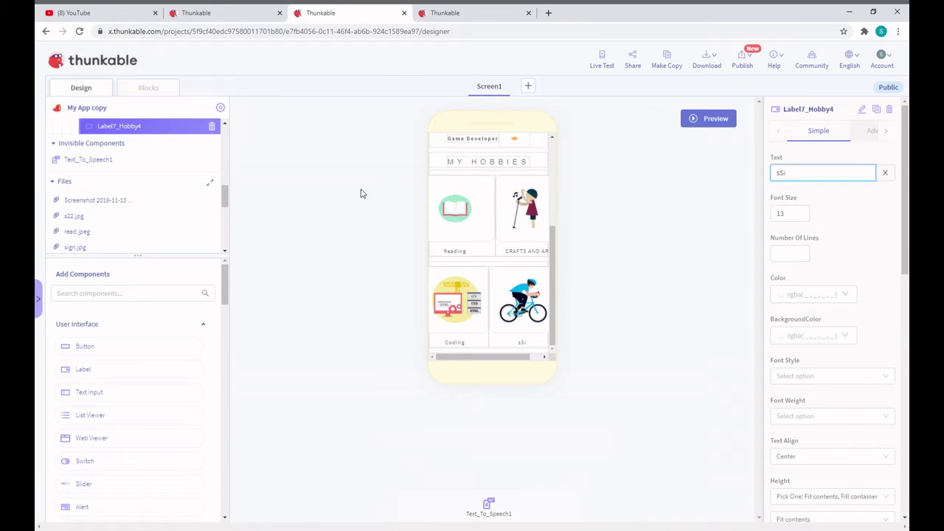
pyautogui.press('BackSpace')
pyautogui.write('S')
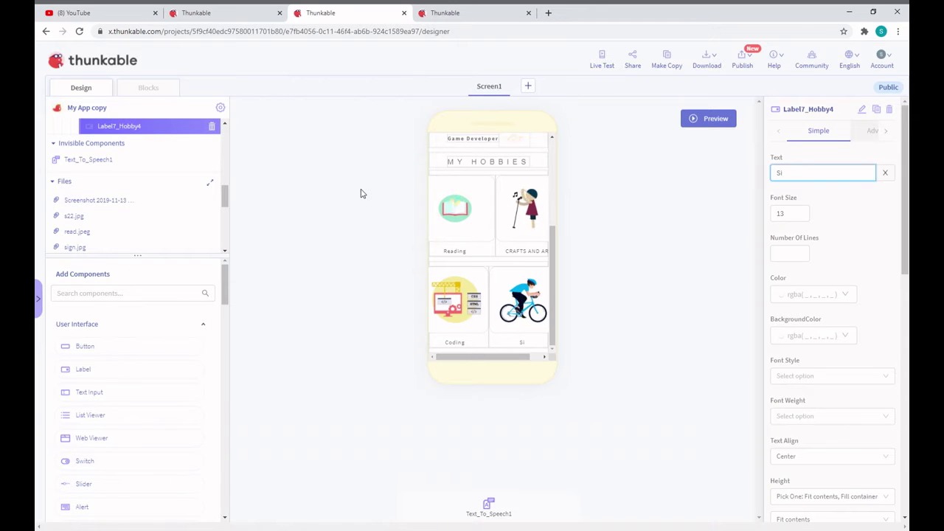
pyautogui.write('i')
pyautogui.press('BackSpace')
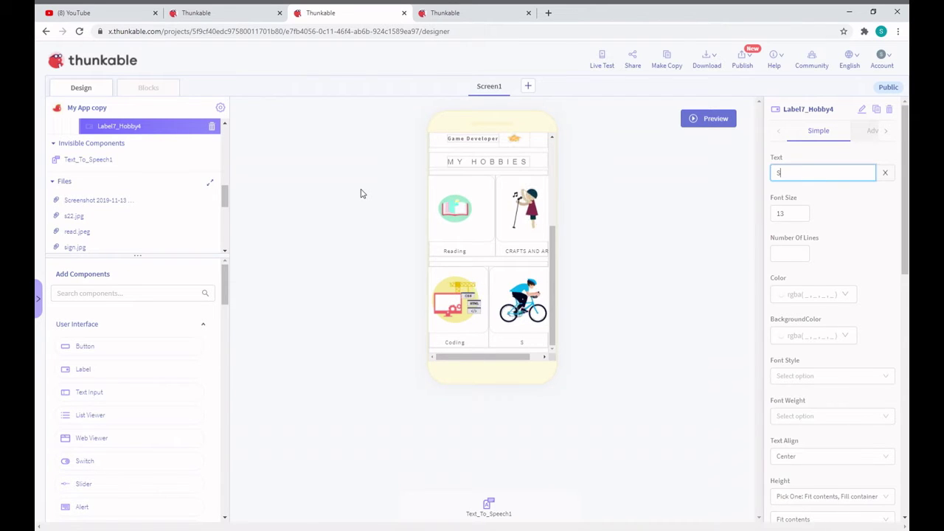
pyautogui.write('wimming')
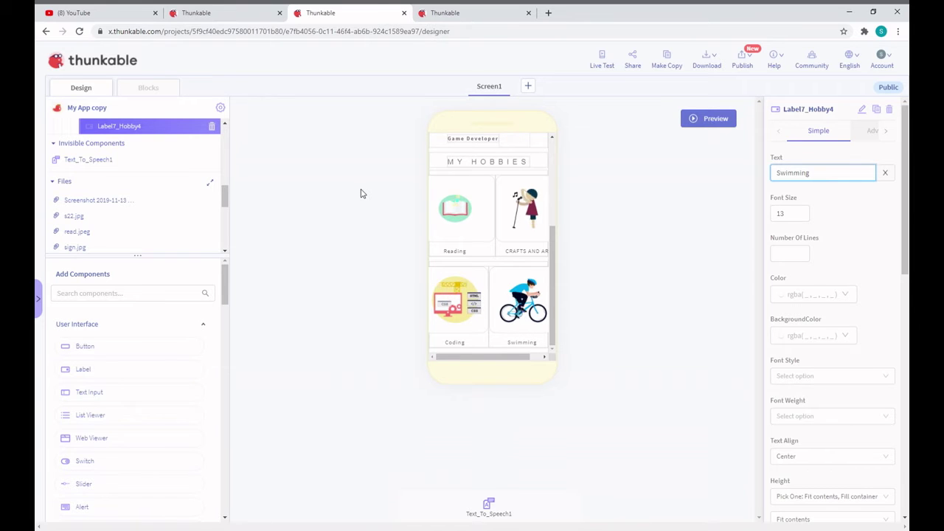
pyautogui.click(575, 380)
# Set the Swimming label's font size to 15
pyautogui.doubleClick(806, 213)
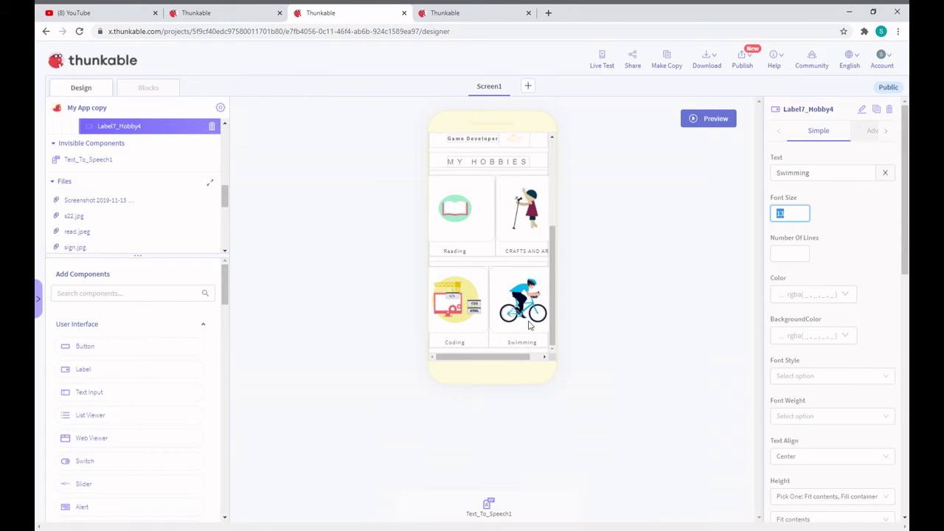
pyautogui.write('1')
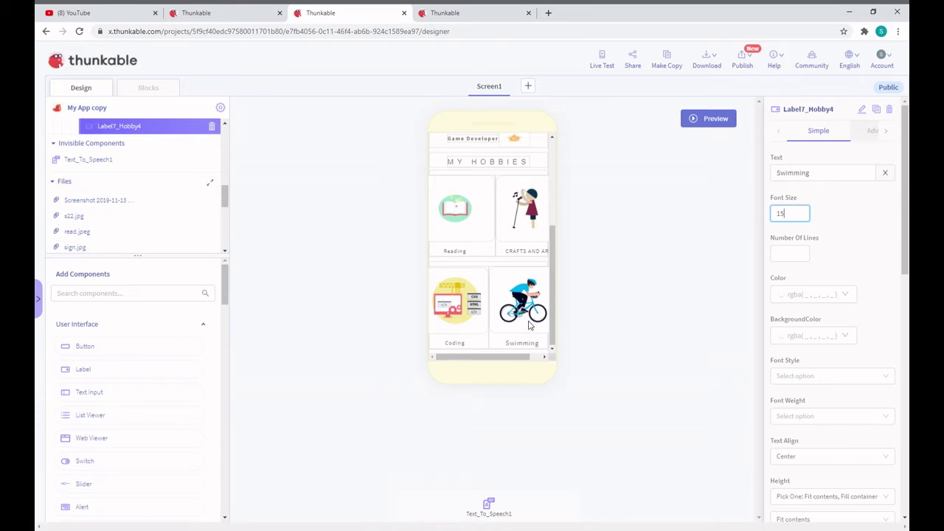
pyautogui.write('5')
pyautogui.click(748, 297)
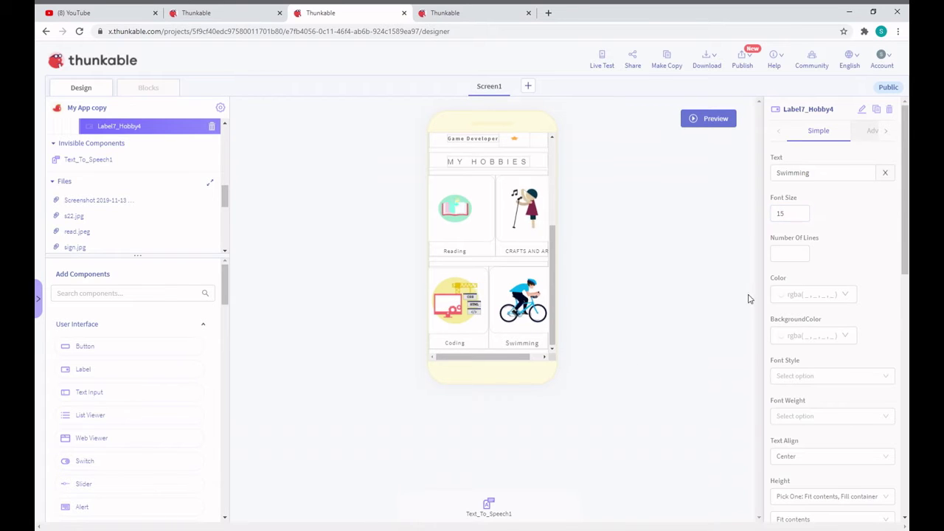
pyautogui.click(804, 254)
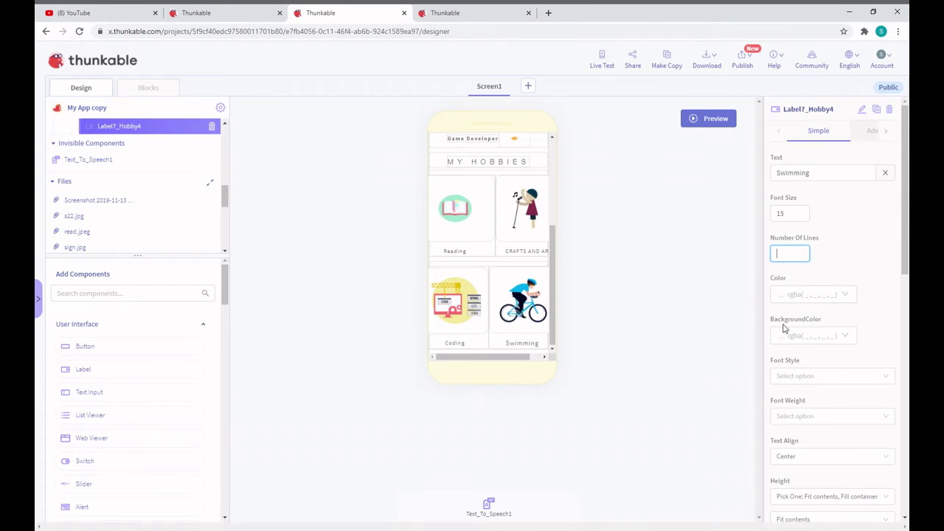
pyautogui.scroll(-7, 780, 376)
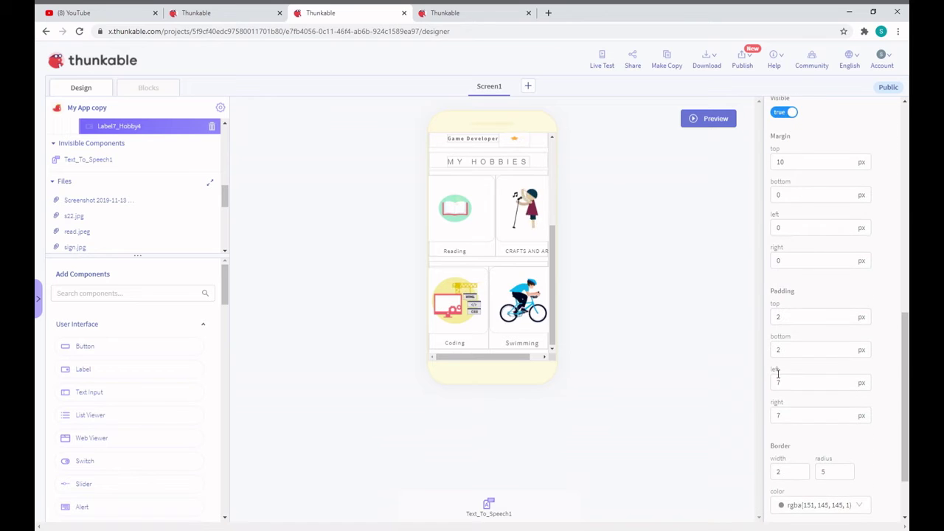
pyautogui.scroll(7, 787, 257)
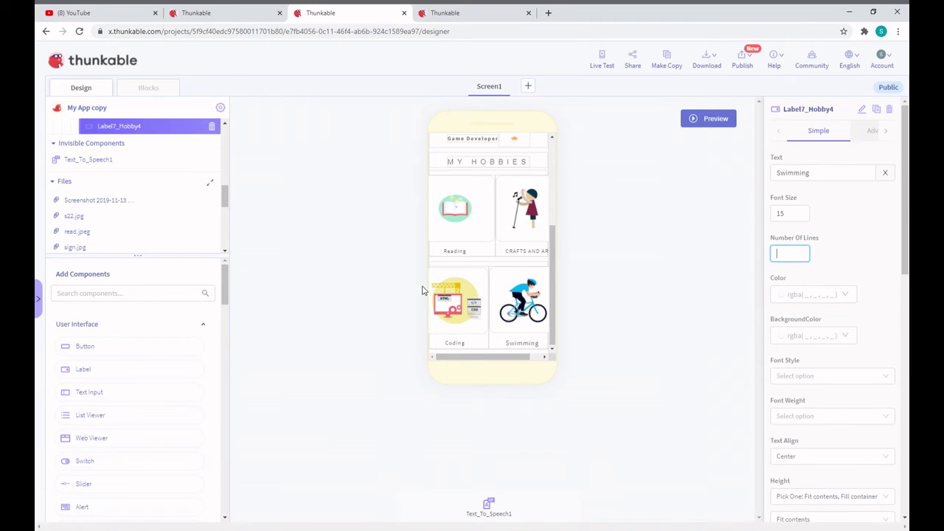
# Reselect the bicycle image above Swimming and switch to Screen1's Blocks editor
pyautogui.click(508, 279)
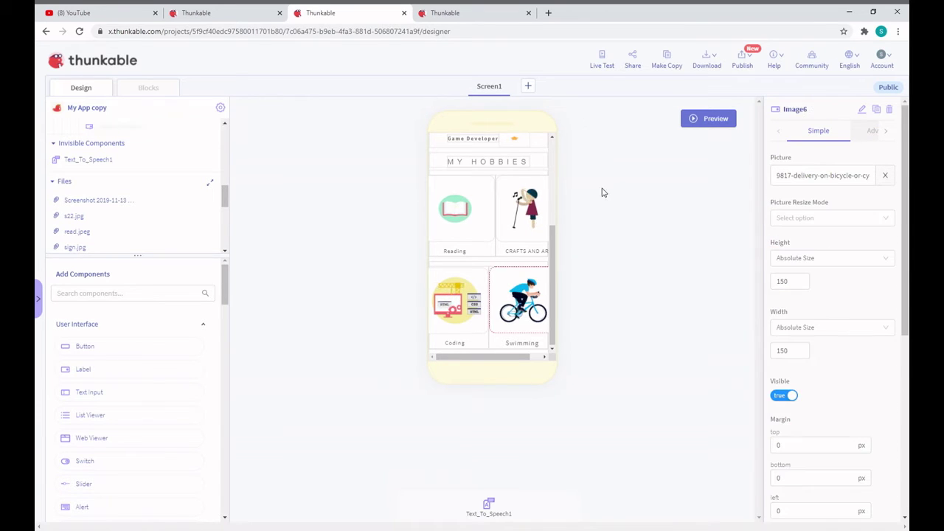
pyautogui.click(531, 215)
pyautogui.click(532, 247)
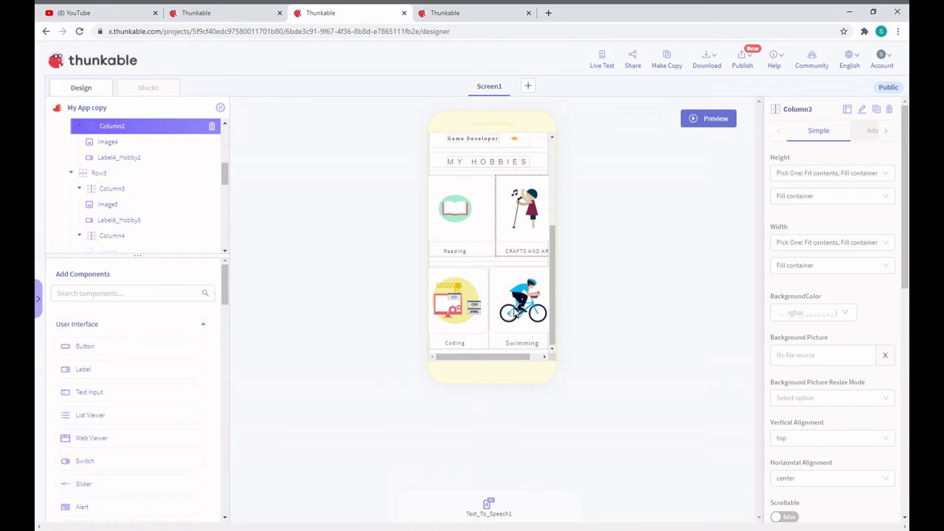
pyautogui.click(475, 308)
pyautogui.click(509, 298)
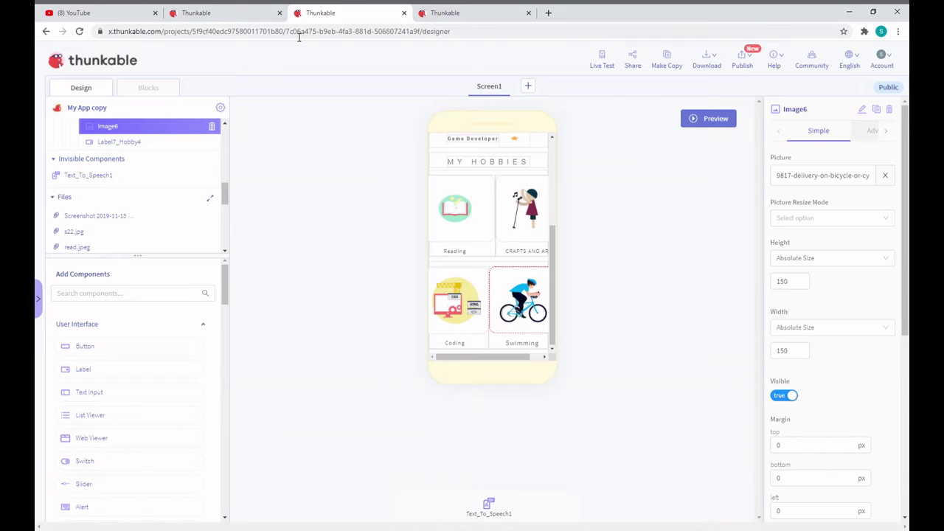
pyautogui.click(157, 92)
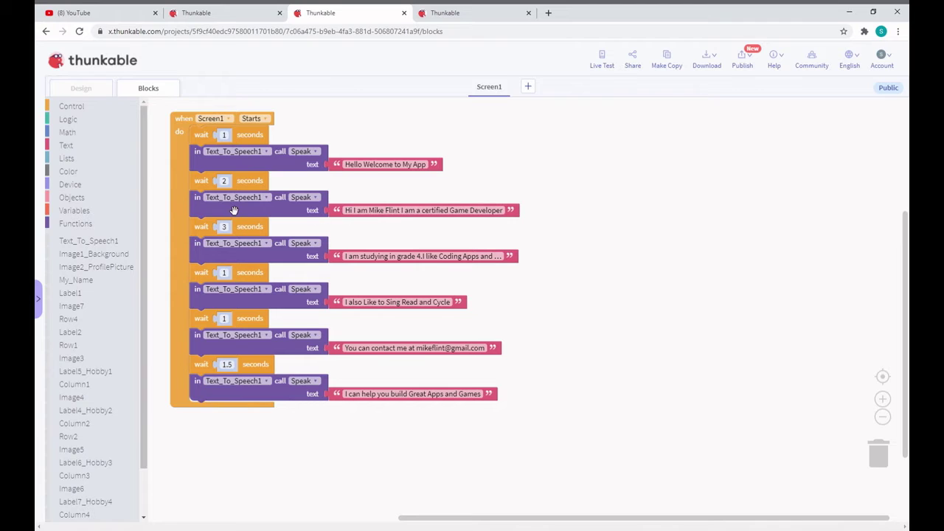
# In the second Speak block, replace the old name after 'Hi I am' with the creator's first name
pyautogui.click(403, 214)
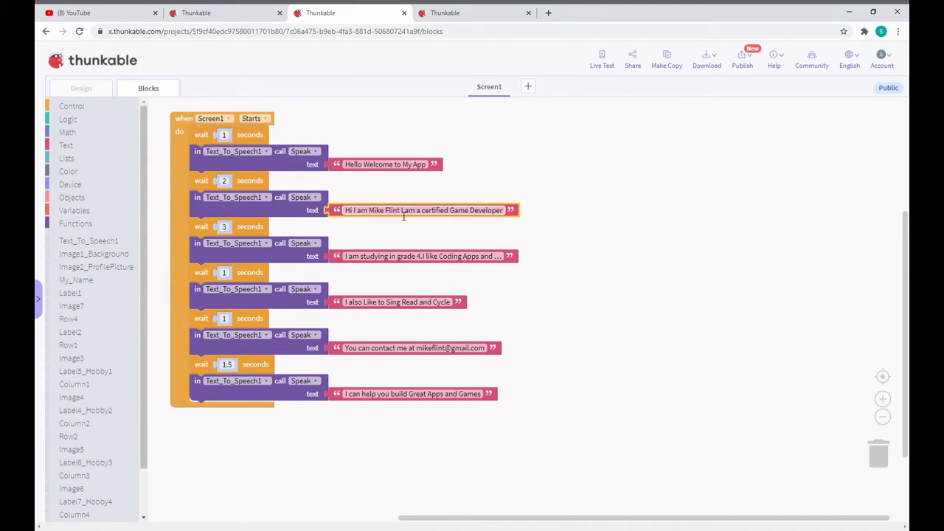
pyautogui.click(403, 213)
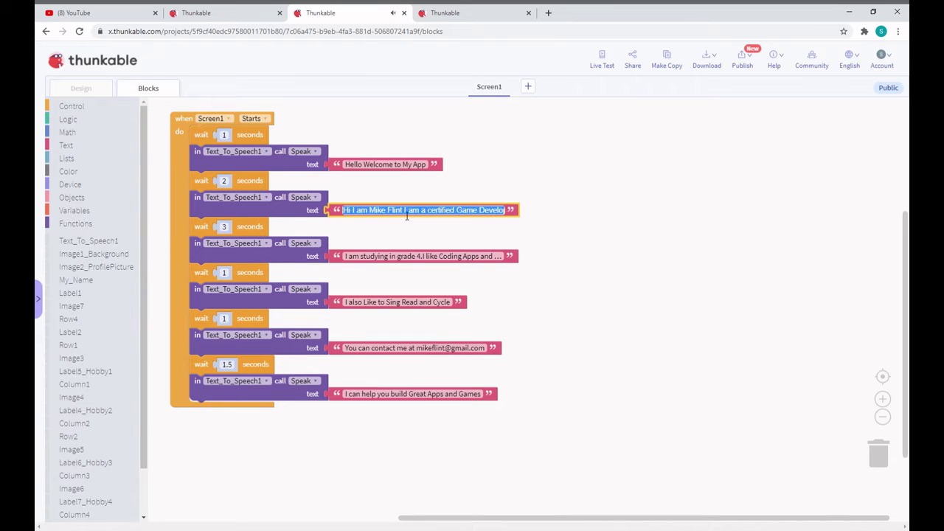
pyautogui.press('End')
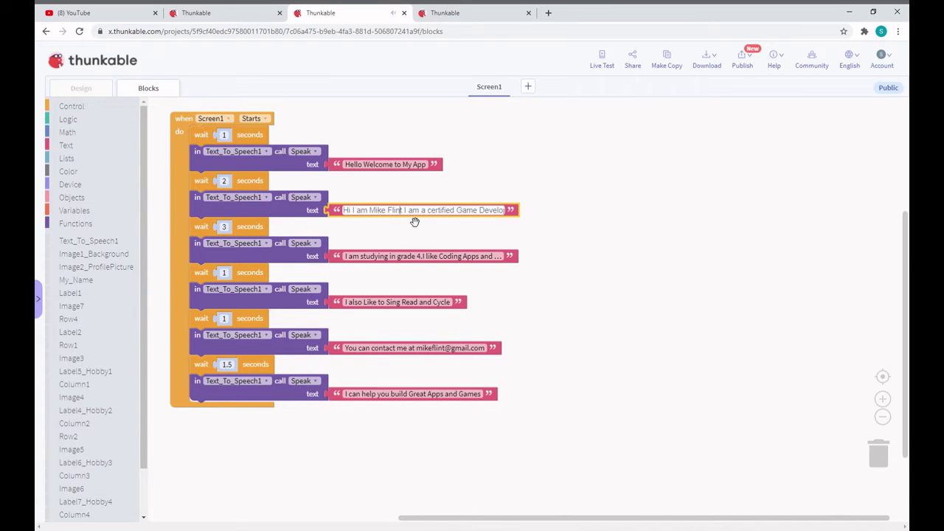
pyautogui.press('BackSpace')
pyautogui.press('BackSpace')
pyautogui.press('BackSpace')
pyautogui.press('BackSpace')
pyautogui.press('BackSpace')
pyautogui.press('BackSpace')
pyautogui.press('BackSpace')
pyautogui.press('BackSpace')
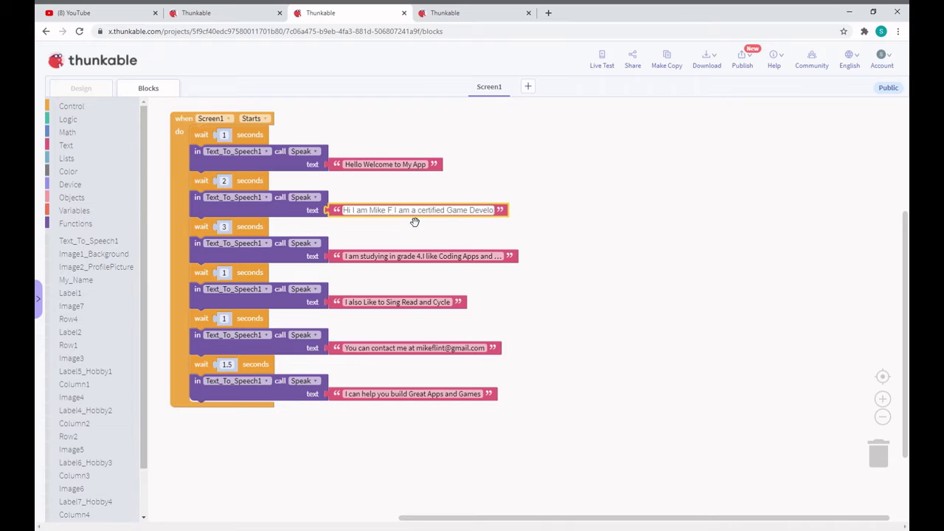
pyautogui.press('BackSpace')
pyautogui.press('BackSpace')
pyautogui.press('BackSpace')
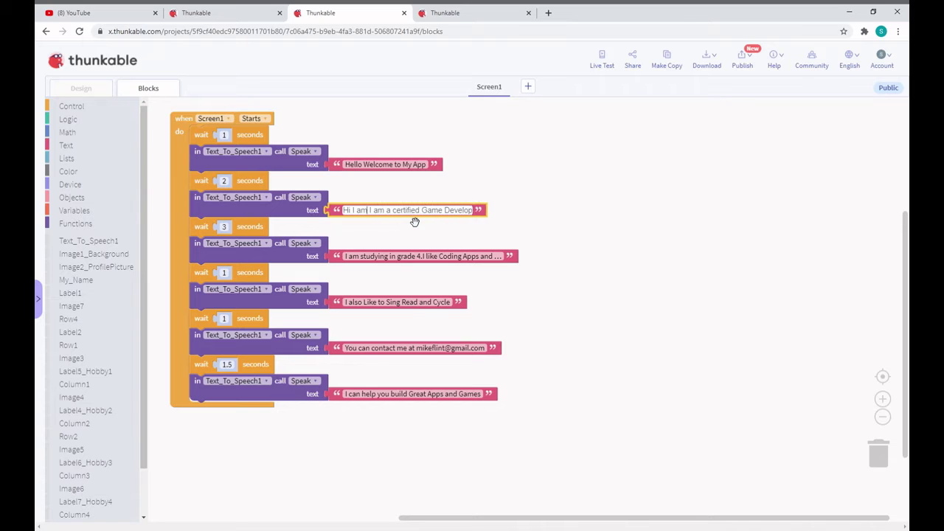
pyautogui.write('sIDDHH')
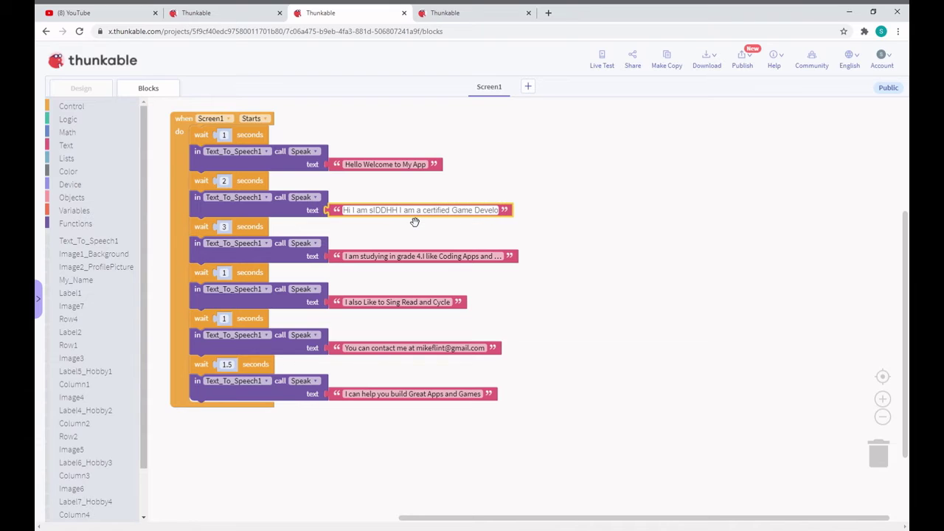
pyautogui.press('BackSpace')
pyautogui.press('BackSpace')
pyautogui.press('BackSpace')
pyautogui.press('BackSpace')
pyautogui.press('BackSpace')
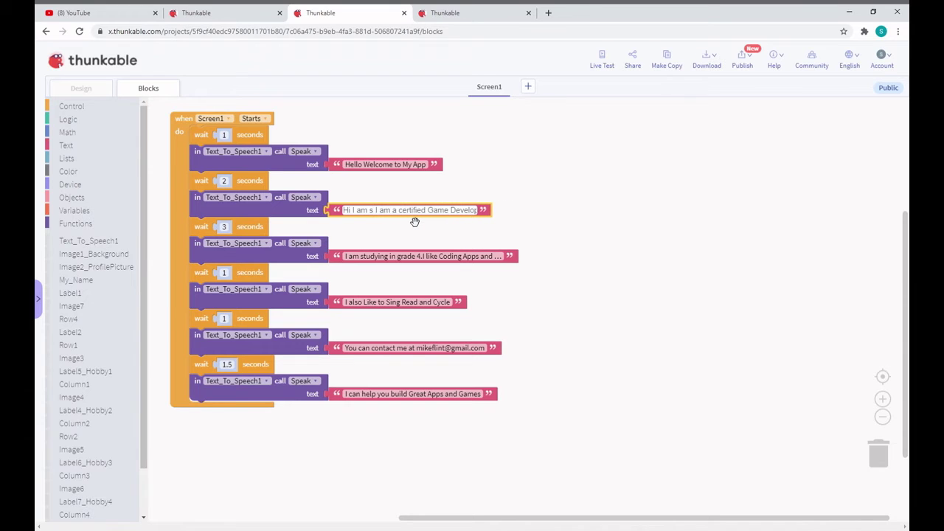
pyautogui.press('BackSpace')
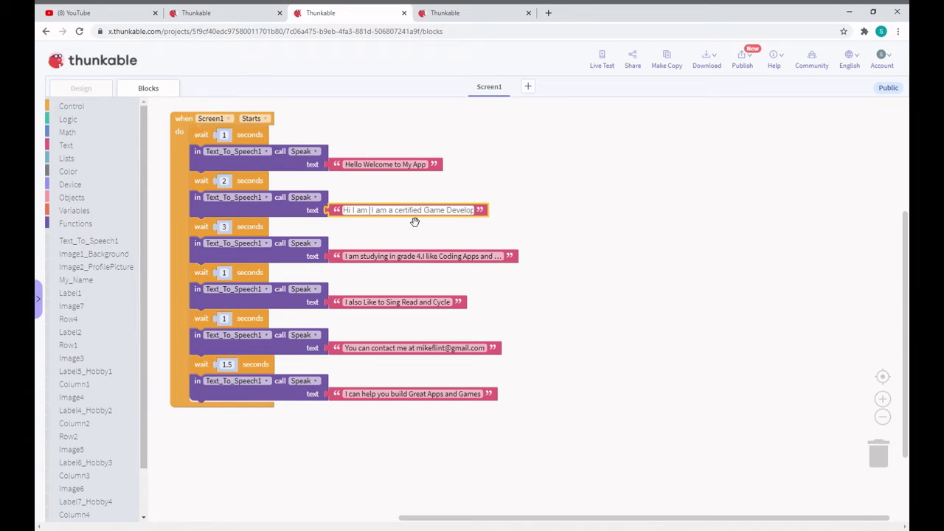
pyautogui.write('i')
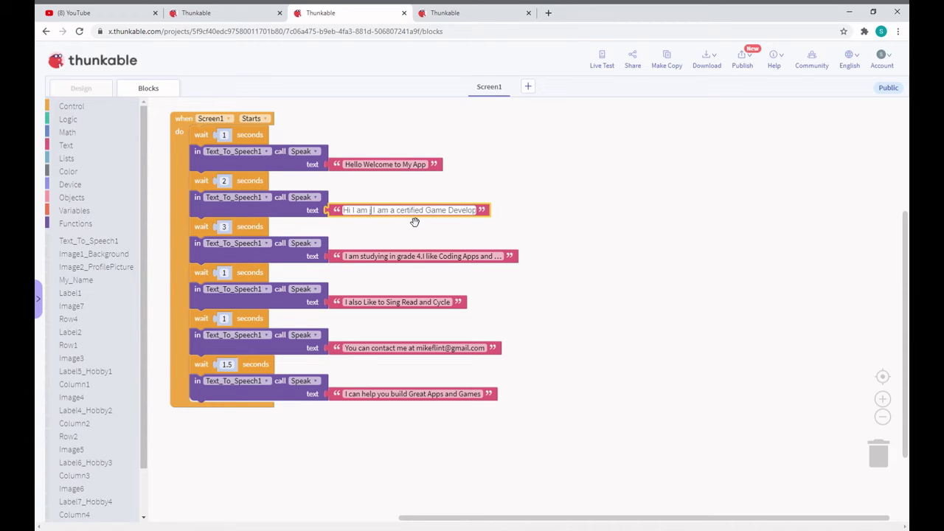
pyautogui.press('BackSpace')
pyautogui.write('Si')
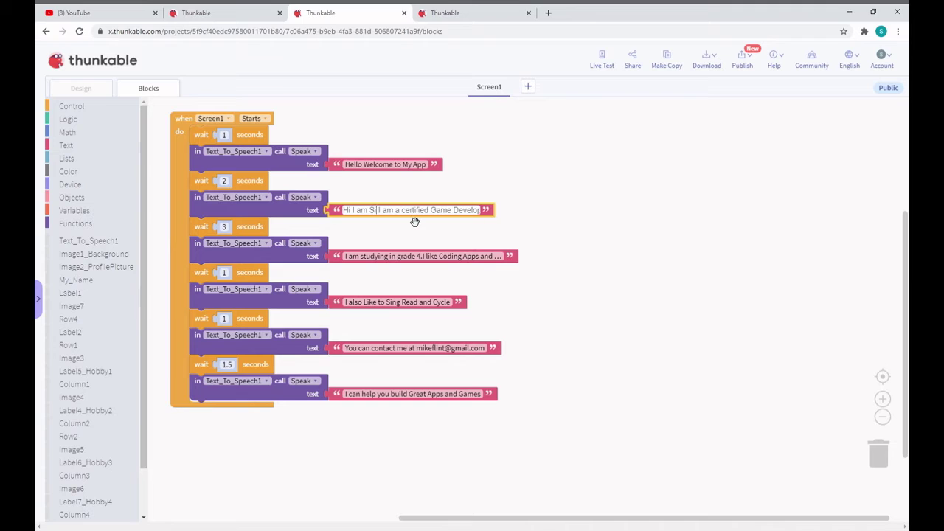
pyautogui.write('DDHAR')
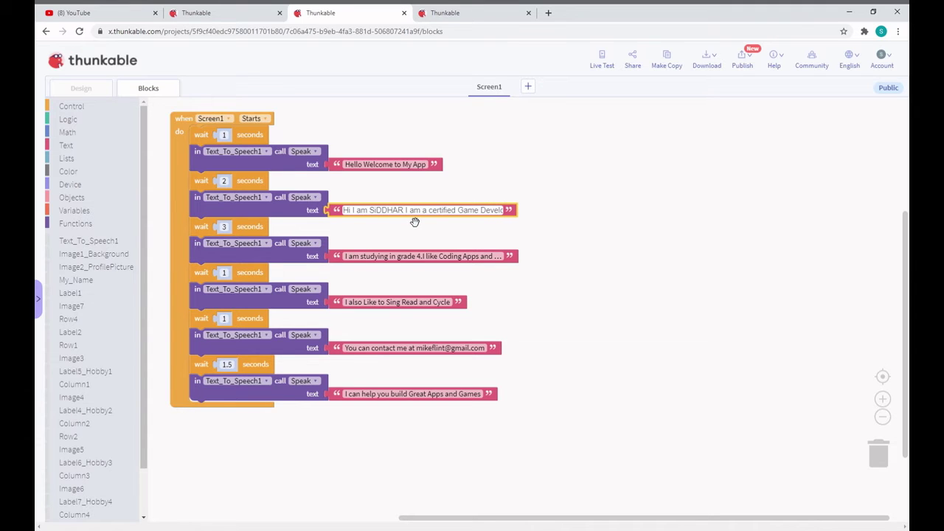
pyautogui.hotkey('shift', 'Left')
pyautogui.hotkey('shift', 'Left')
pyautogui.hotkey('shift', 'Left')
pyautogui.hotkey('shift', 'Left')
pyautogui.hotkey('shift', 'Left')
pyautogui.press('BackSpace')
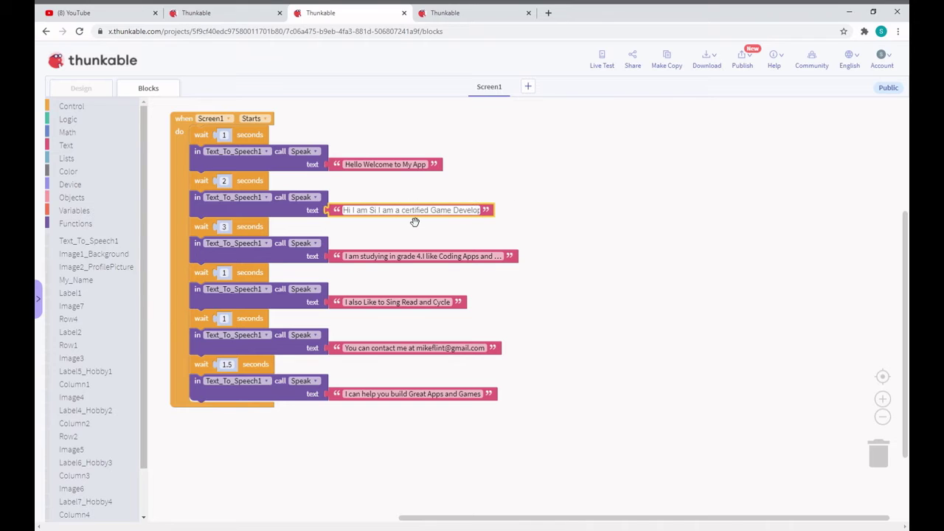
pyautogui.press('BackSpace')
pyautogui.write('i')
pyautogui.write('ddharw')
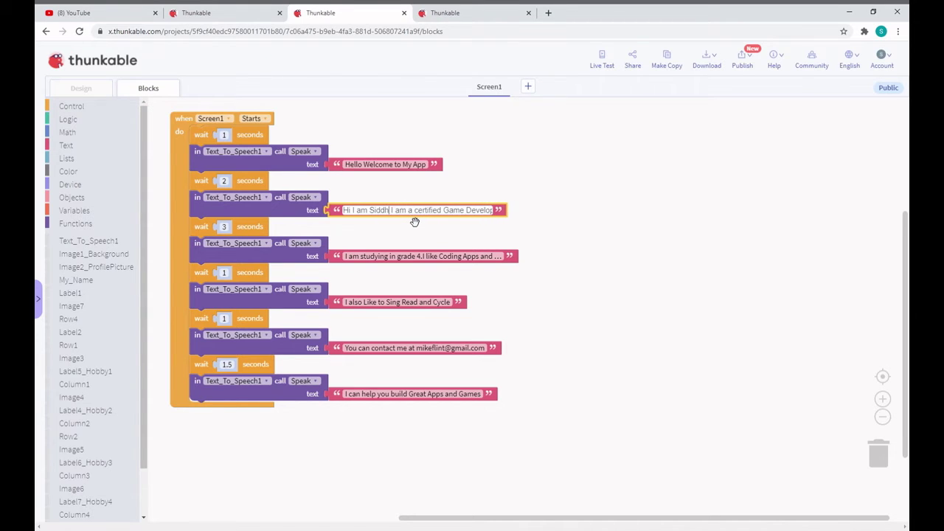
pyautogui.write('al')
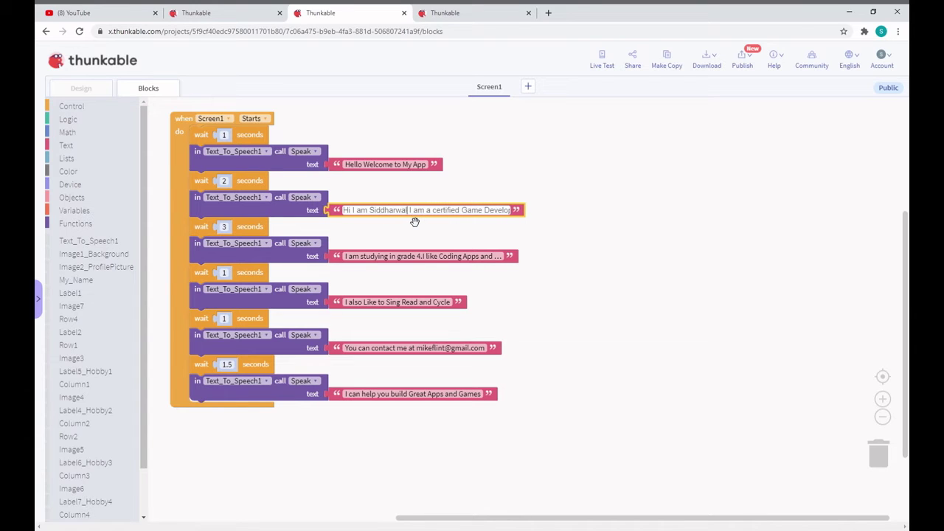
# Correct the ending of the new name, keeping 'I am a certified Game Developer' intact
pyautogui.click(489, 211)
pyautogui.doubleClick(494, 213)
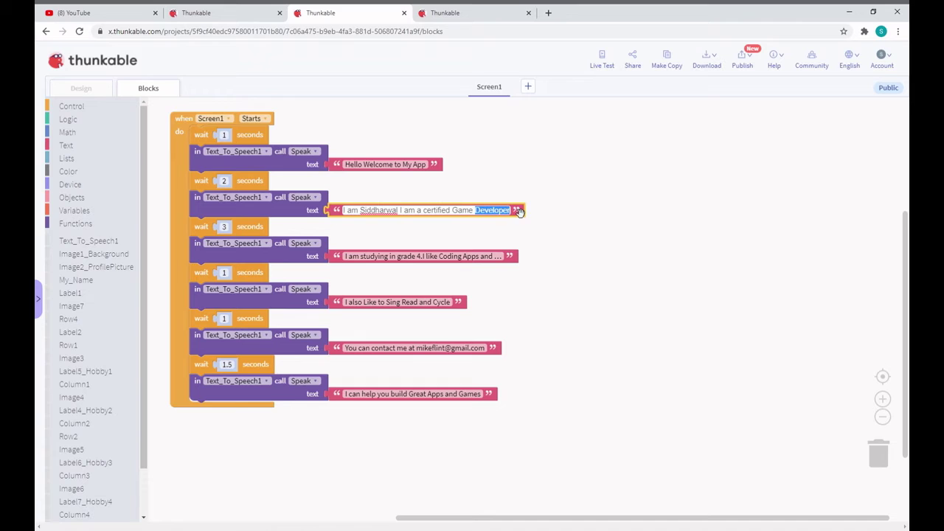
pyautogui.click(472, 214)
pyautogui.moveTo(397, 213); pyautogui.dragTo(392, 215)
pyautogui.write('th')
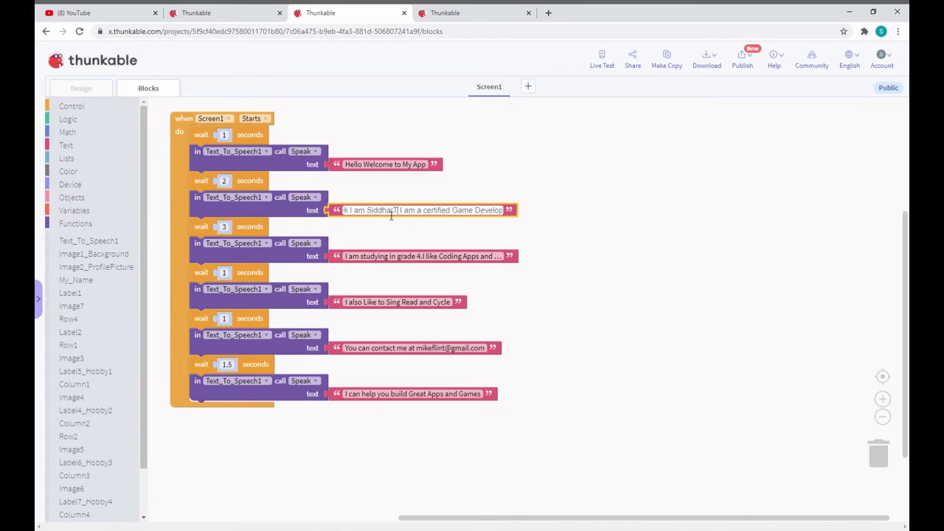
pyautogui.press('BackSpace')
pyautogui.press('BackSpace')
pyautogui.write('th')
pyautogui.click(379, 258)
# Change the third Speak line to 'I am studying in grade 5 I like Coding Apps and Games'
pyautogui.click(359, 258)
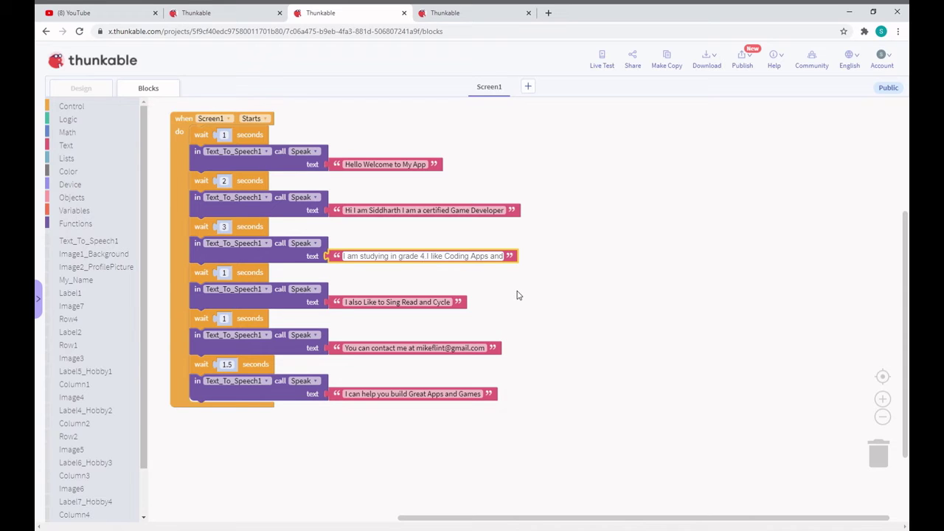
pyautogui.write('.')
pyautogui.write('5')
pyautogui.moveTo(431, 264); pyautogui.dragTo(428, 264)
pyautogui.click(431, 263)
pyautogui.doubleClick(478, 256)
pyautogui.moveTo(495, 255); pyautogui.dragTo(519, 256)
pyautogui.click(493, 256)
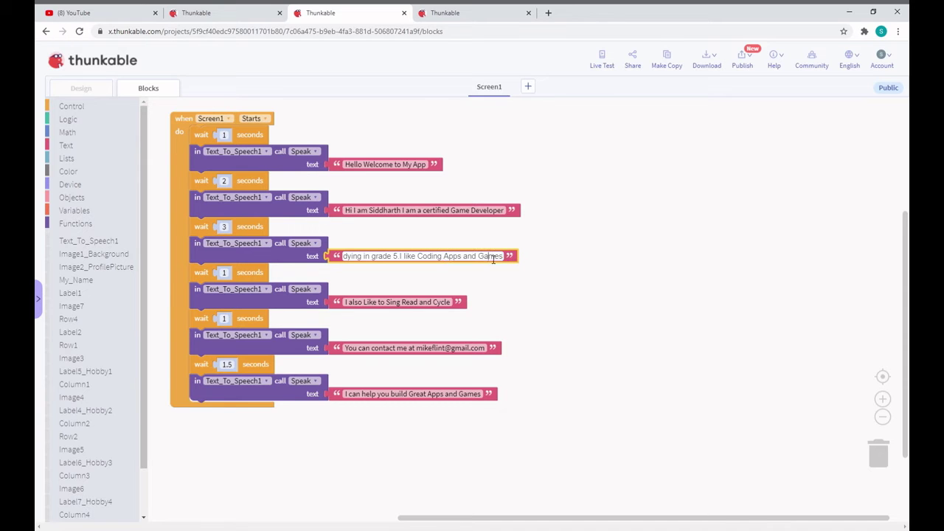
# Replace 'Sing Read and Cycle' in the fourth Speak line so it reads 'I also Like to Read and swim'
pyautogui.click(427, 302)
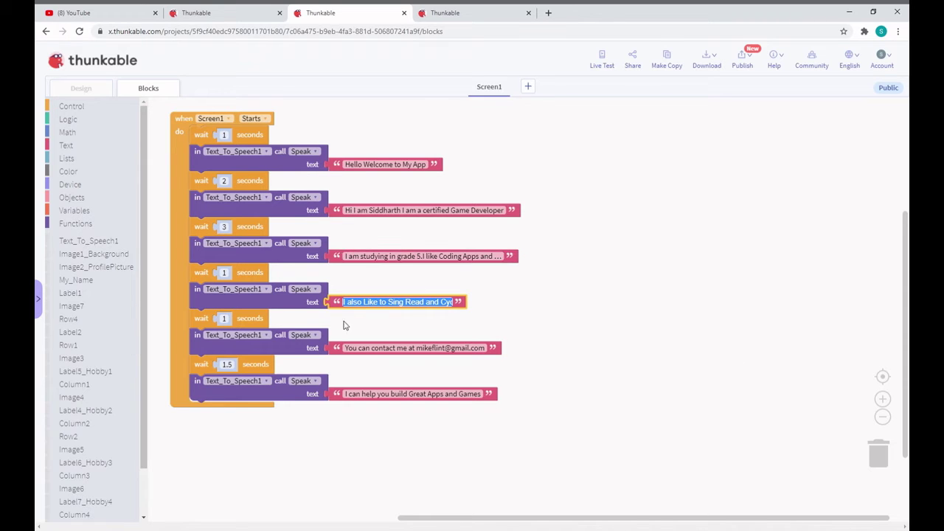
pyautogui.click(406, 303)
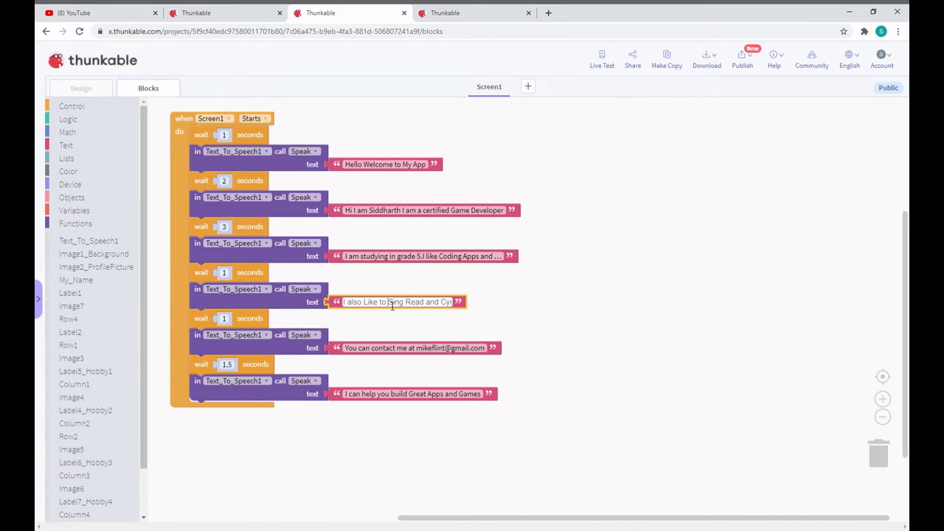
pyautogui.moveTo(389, 303); pyautogui.dragTo(492, 306)
pyautogui.write('R')
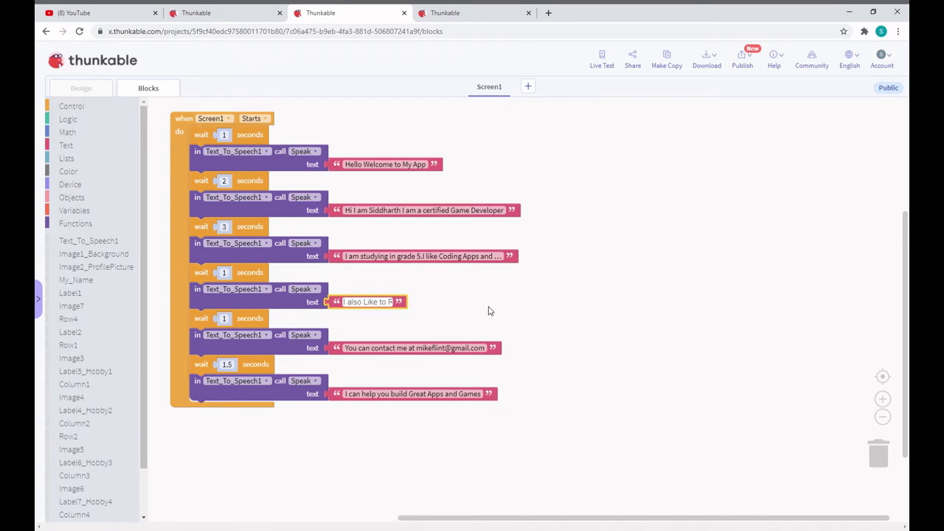
pyautogui.write('ead')
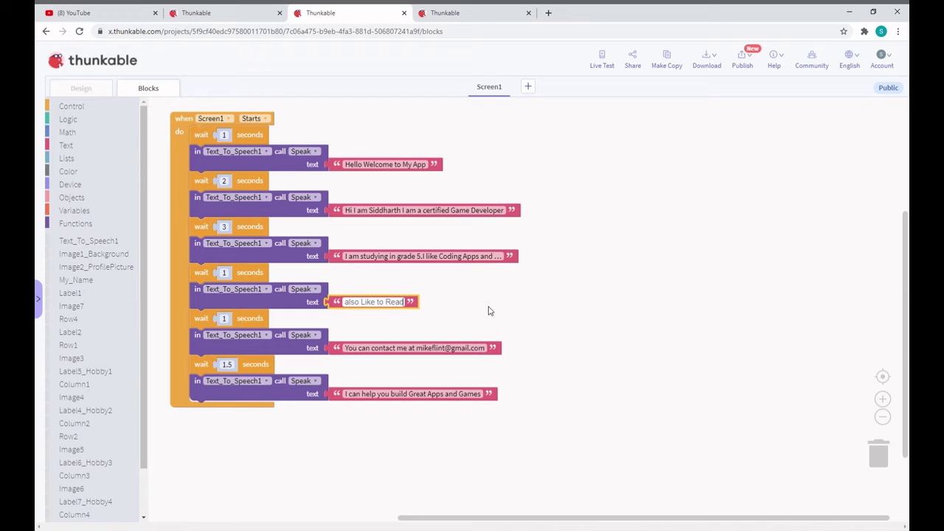
pyautogui.write(' AND')
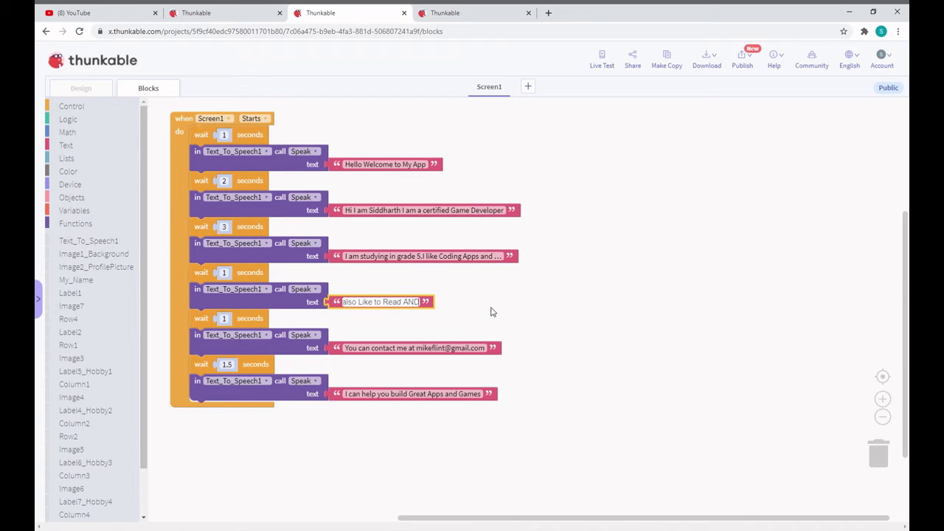
pyautogui.press('BackSpace')
pyautogui.press('BackSpace')
pyautogui.write('an')
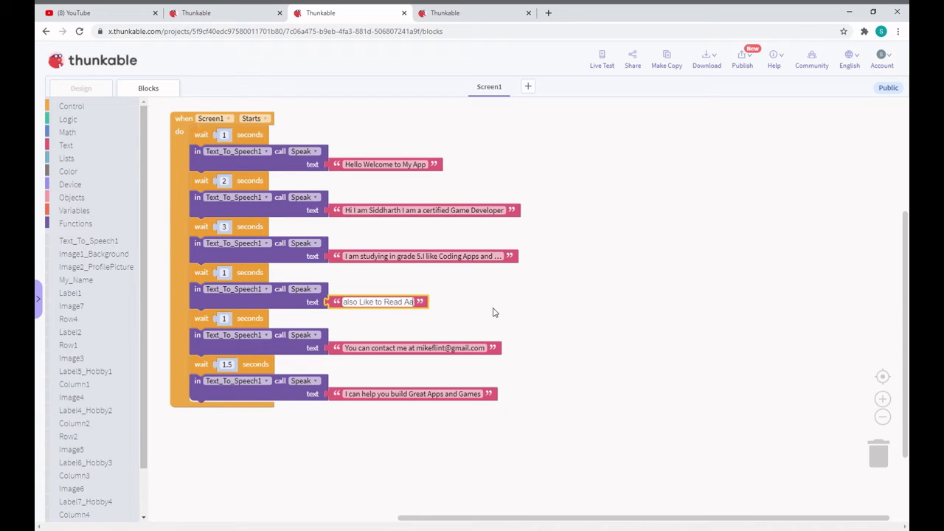
pyautogui.write('s')
pyautogui.press('BackSpace')
pyautogui.press('BackSpace')
pyautogui.press('BackSpace')
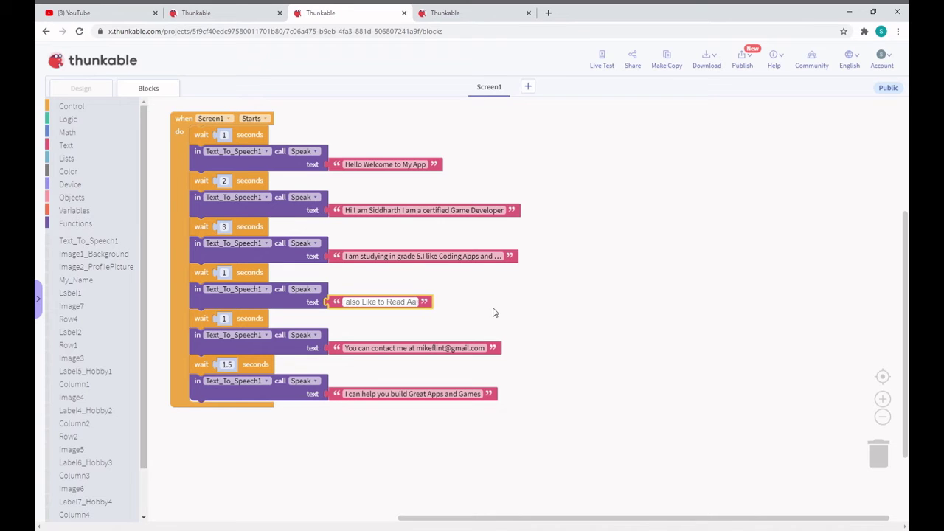
pyautogui.press('BackSpace')
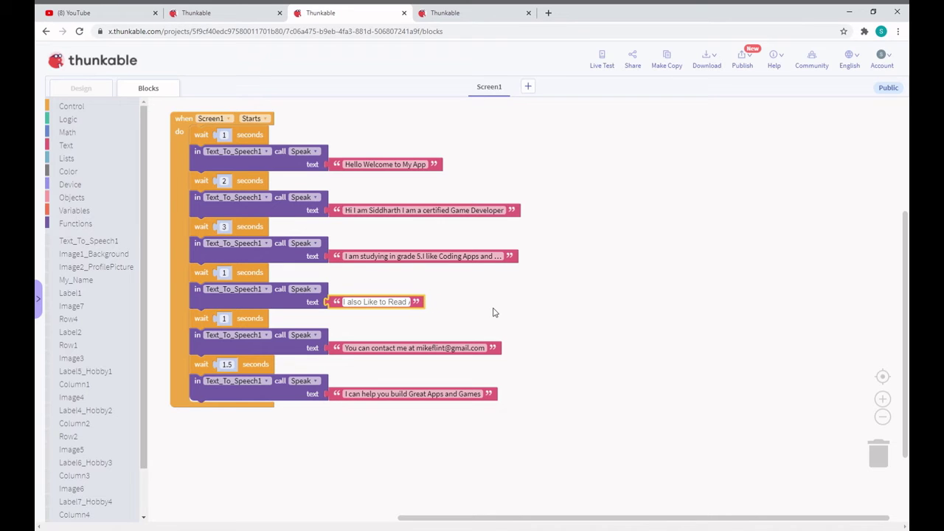
pyautogui.write('Aa')
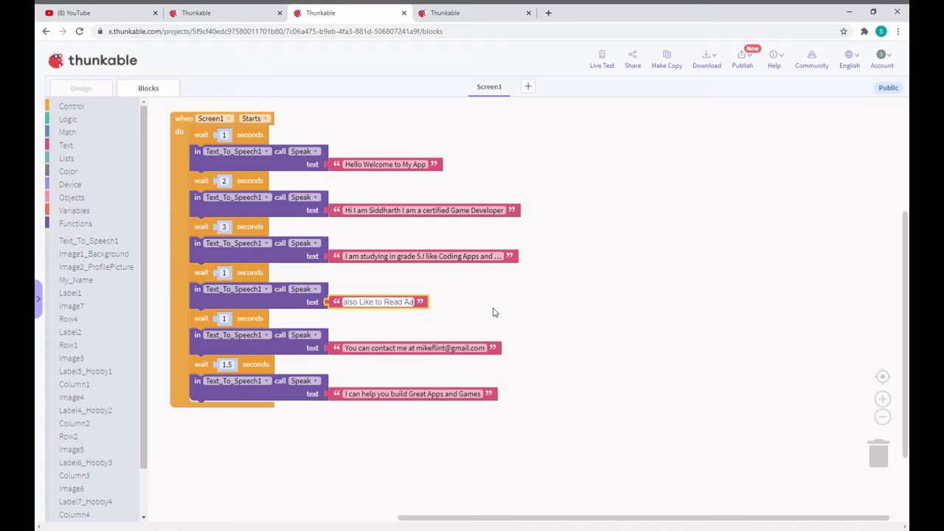
pyautogui.press('BackSpace')
pyautogui.press('BackSpace')
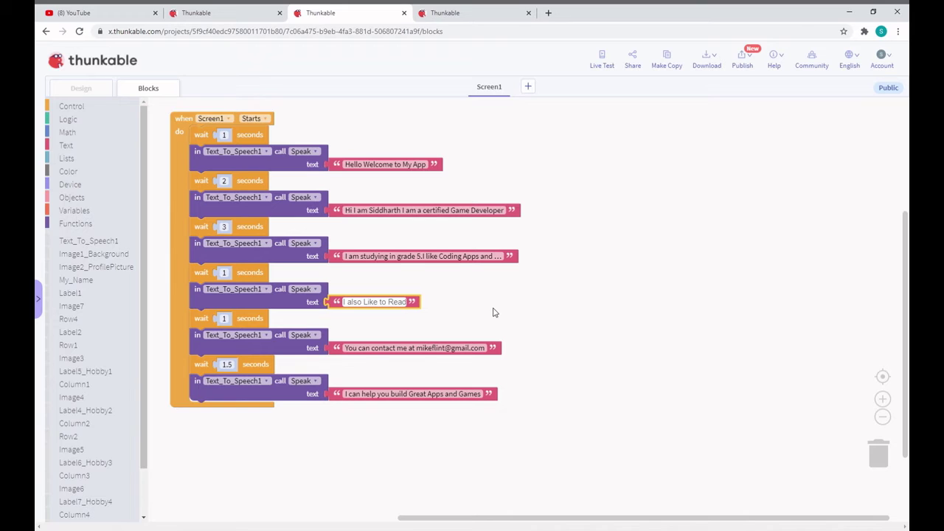
pyautogui.write('a')
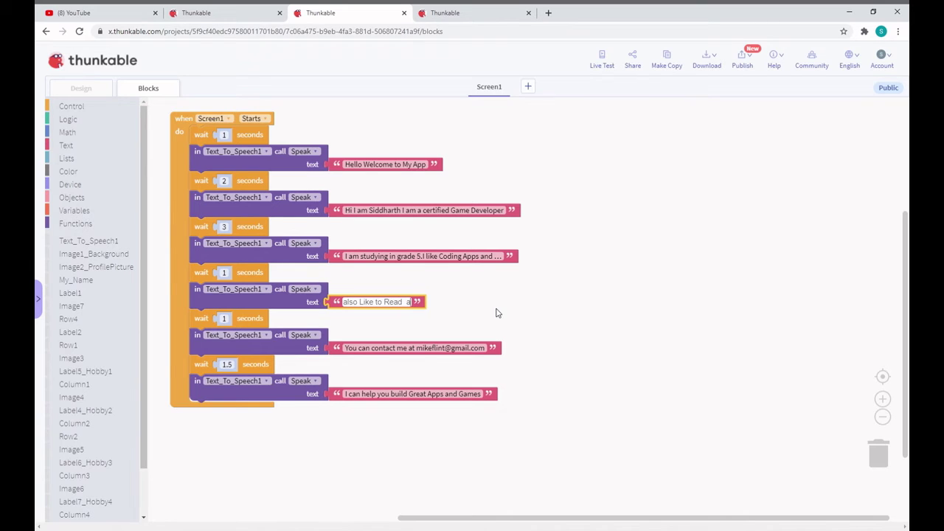
pyautogui.write('N')
pyautogui.press('BackSpace')
pyautogui.write('nd')
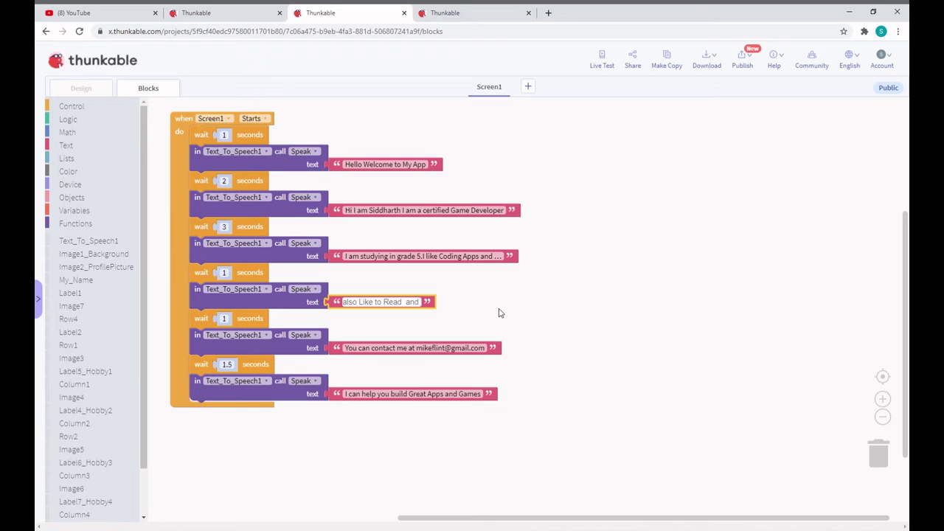
pyautogui.write(' swimm')
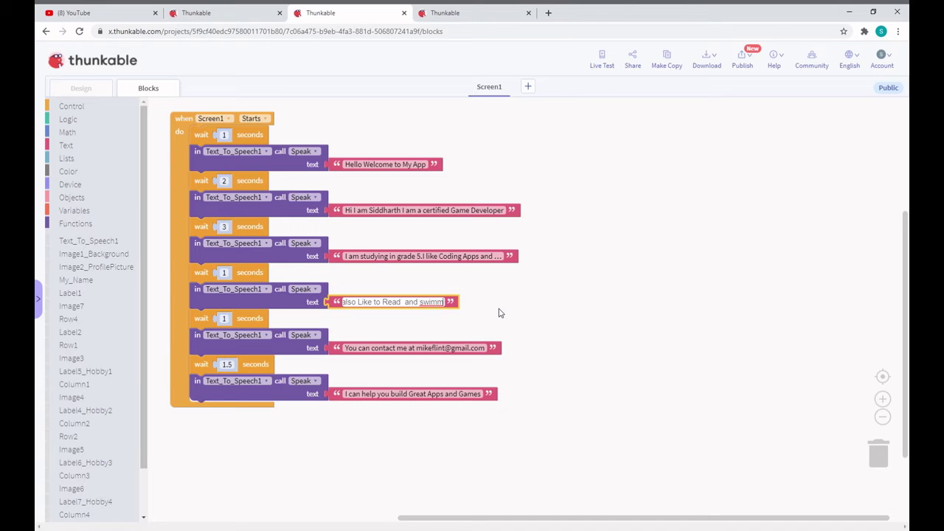
pyautogui.press('BackSpace')
pyautogui.press('BackSpace')
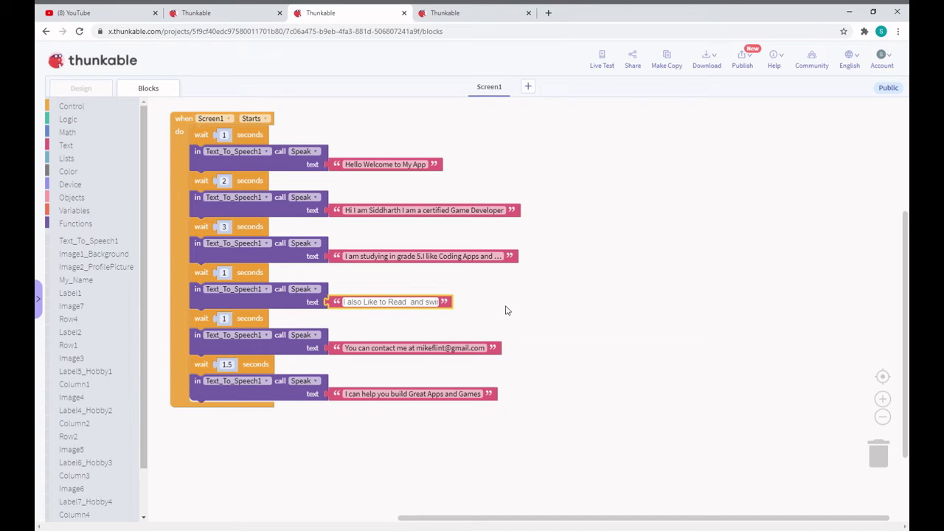
pyautogui.click(432, 348)
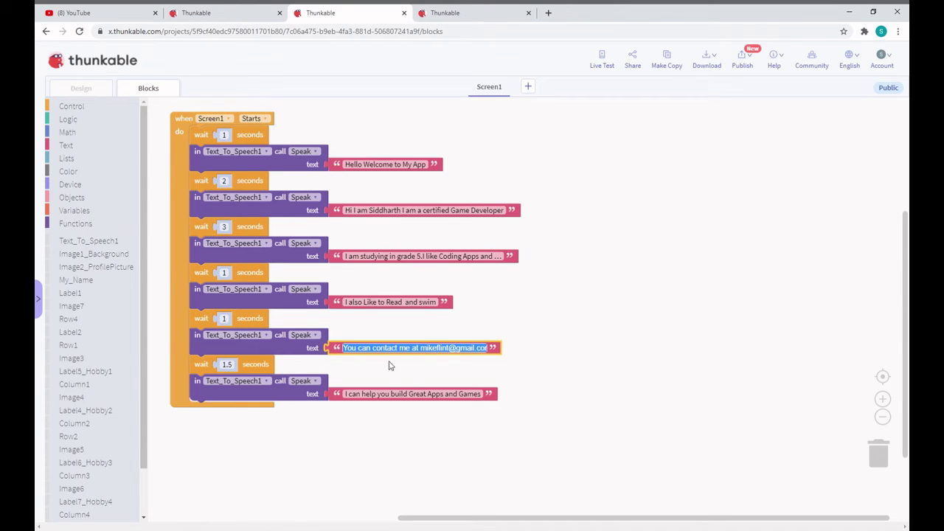
# Delete the old e-mail address from the fifth Speak line's contact message
pyautogui.click(396, 357)
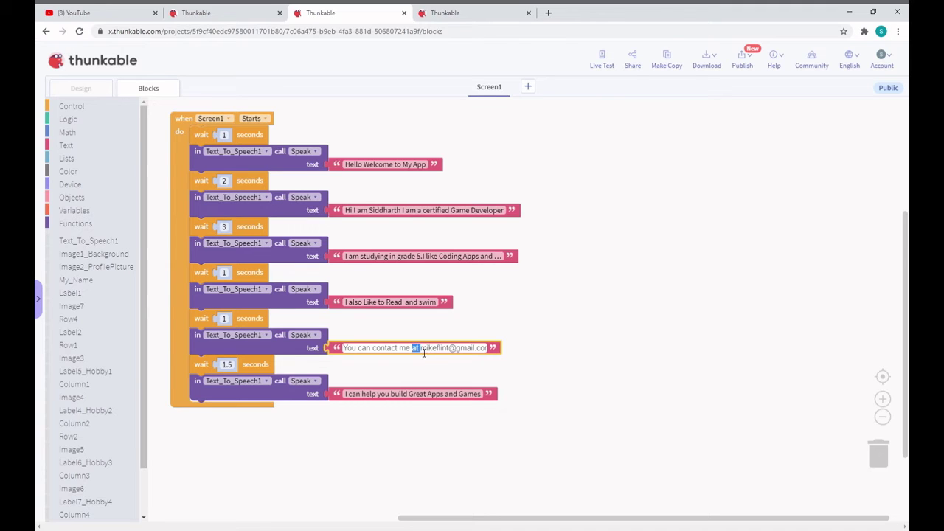
pyautogui.hotkey('ctrl', 'a')
pyautogui.click(411, 353)
pyautogui.moveTo(479, 352); pyautogui.dragTo(509, 351)
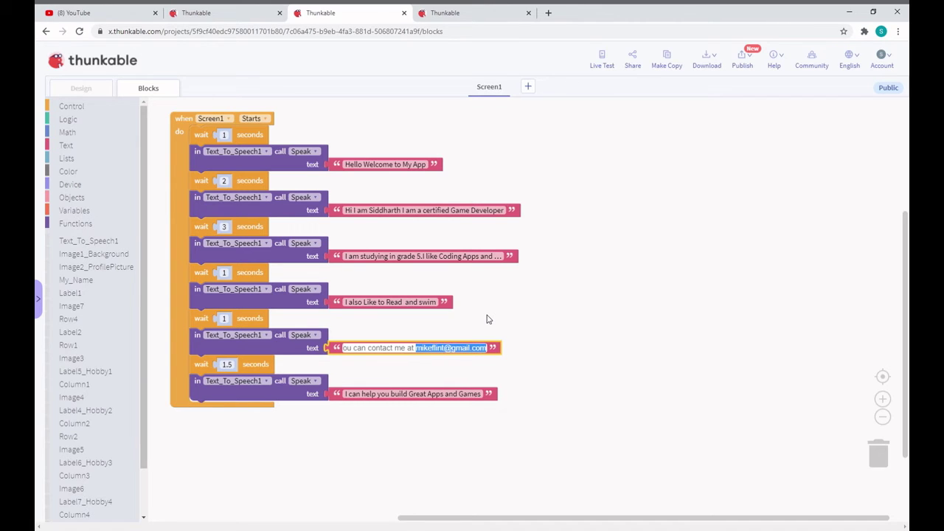
pyautogui.press('BackSpace')
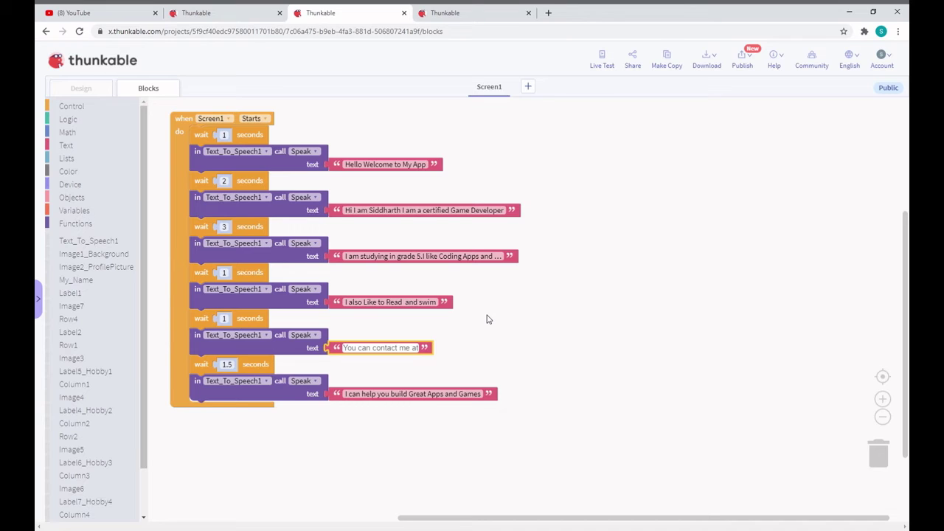
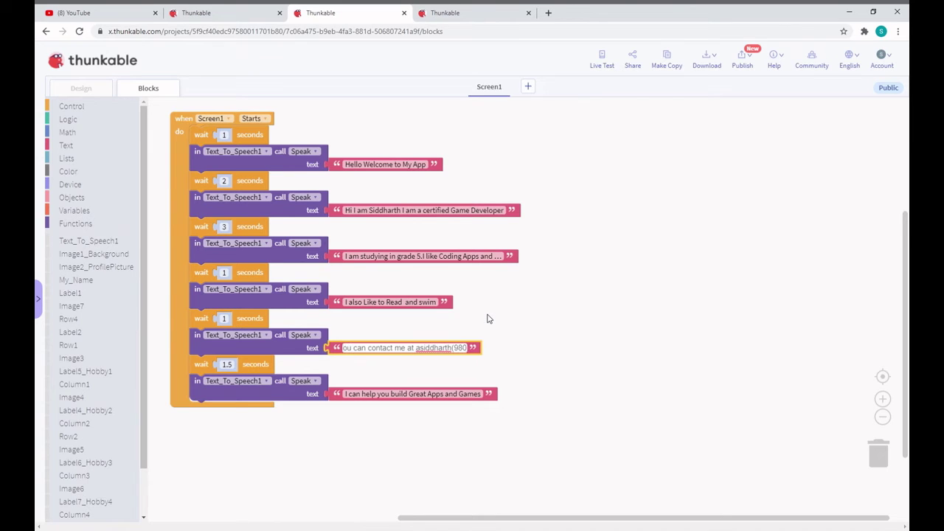
# Type the creator's own Gmail address in place of the old one
pyautogui.press('Left')
pyautogui.press('Left')
pyautogui.press('Left')
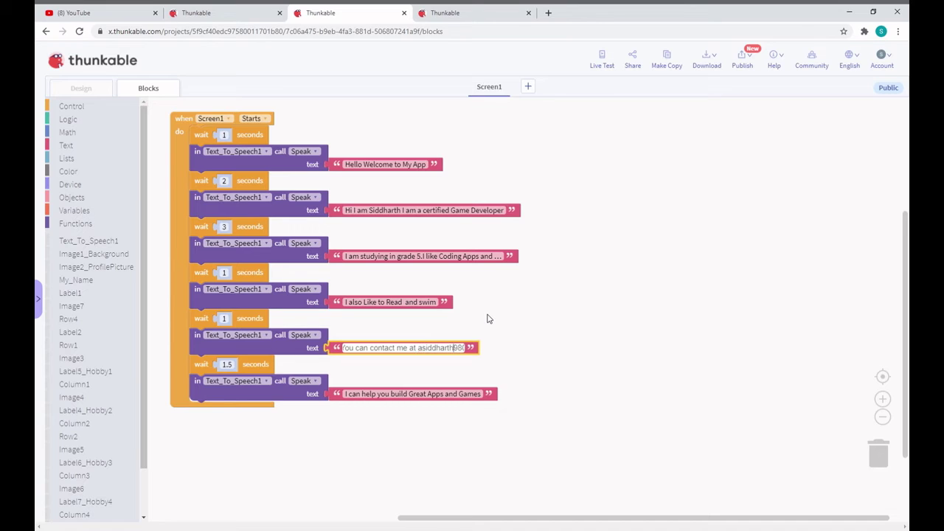
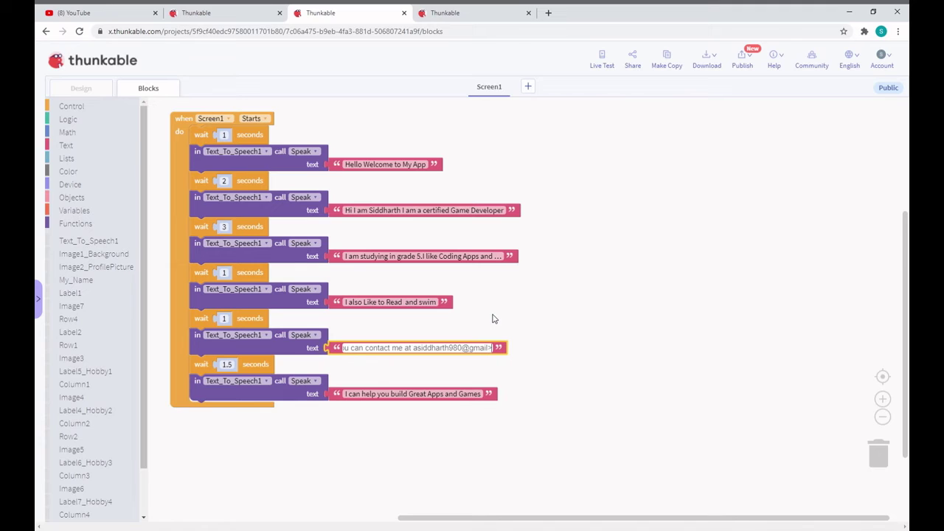
# Finish the e-mail edit and select text in the final Speak message
pyautogui.click(468, 394)
pyautogui.click(466, 395)
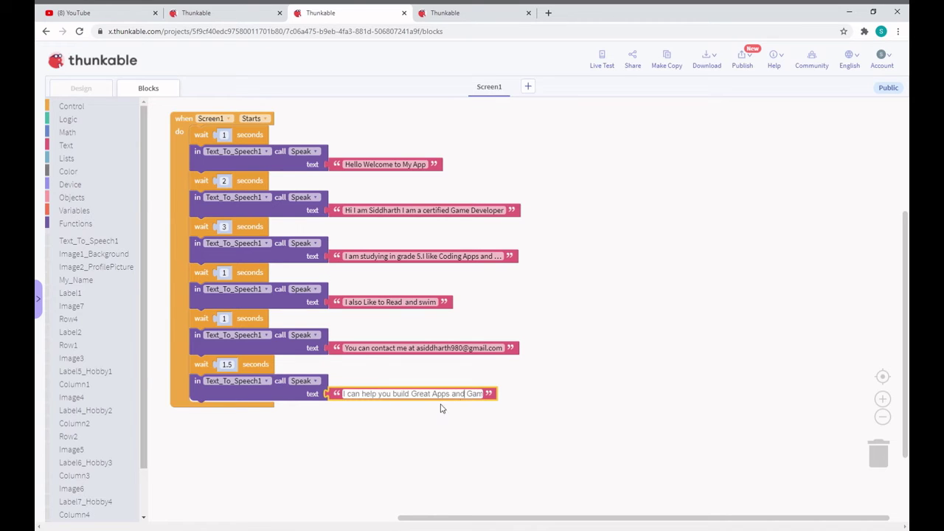
pyautogui.moveTo(450, 394); pyautogui.dragTo(484, 394)
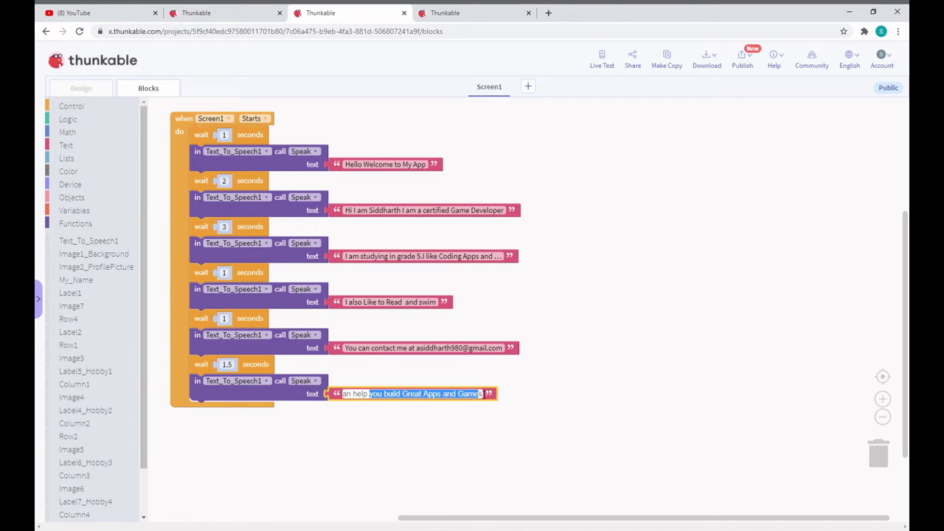
pyautogui.click(468, 397)
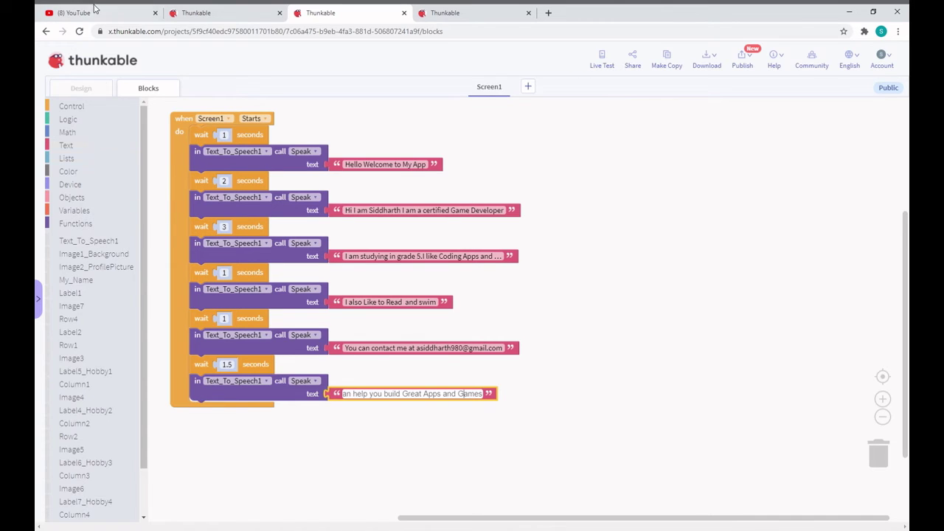
# Browse the Control, component and Row4 block categories, then return to the Design view
pyautogui.click(87, 108)
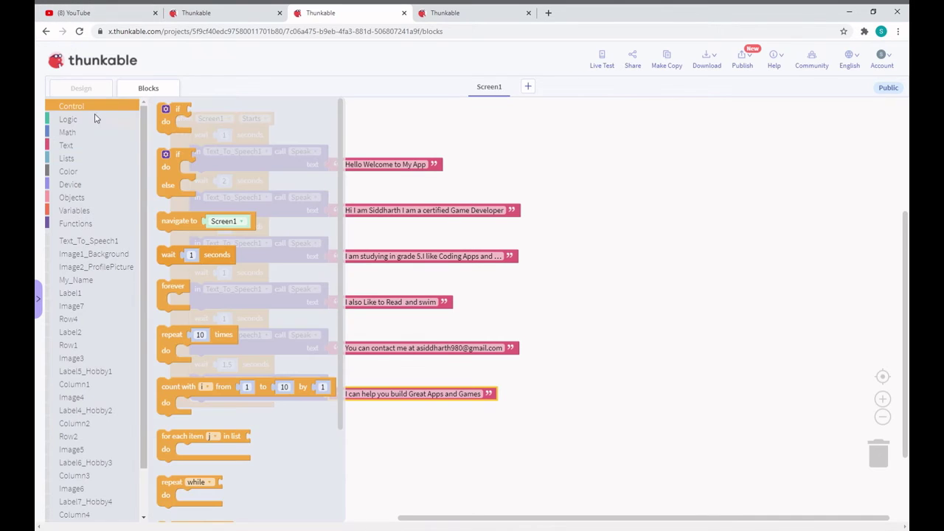
pyautogui.click(92, 119)
pyautogui.click(91, 133)
pyautogui.click(81, 145)
pyautogui.moveTo(78, 185); pyautogui.dragTo(87, 207)
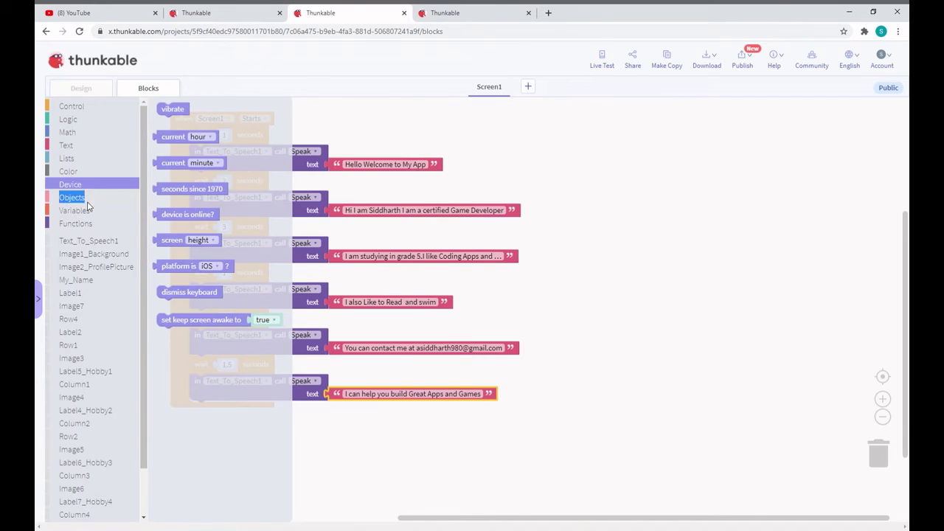
pyautogui.click(85, 224)
pyautogui.click(88, 241)
pyautogui.click(85, 318)
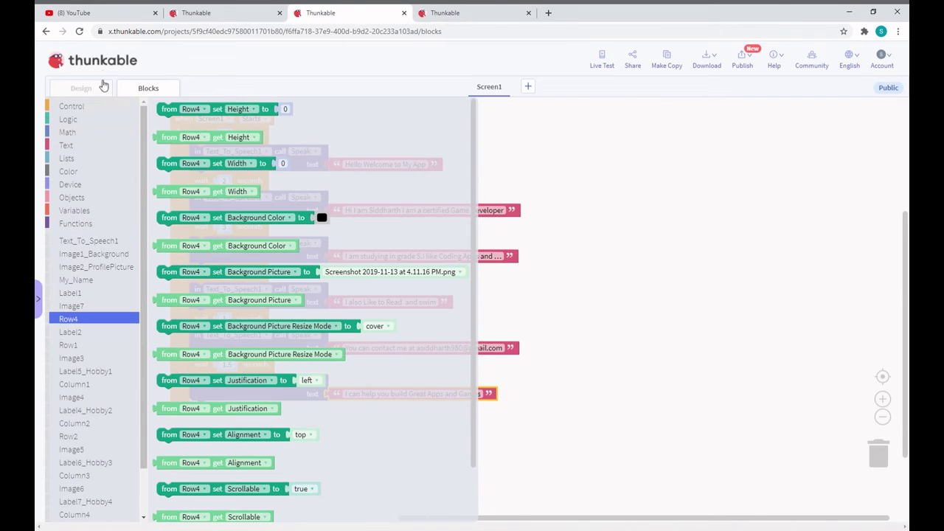
pyautogui.click(81, 88)
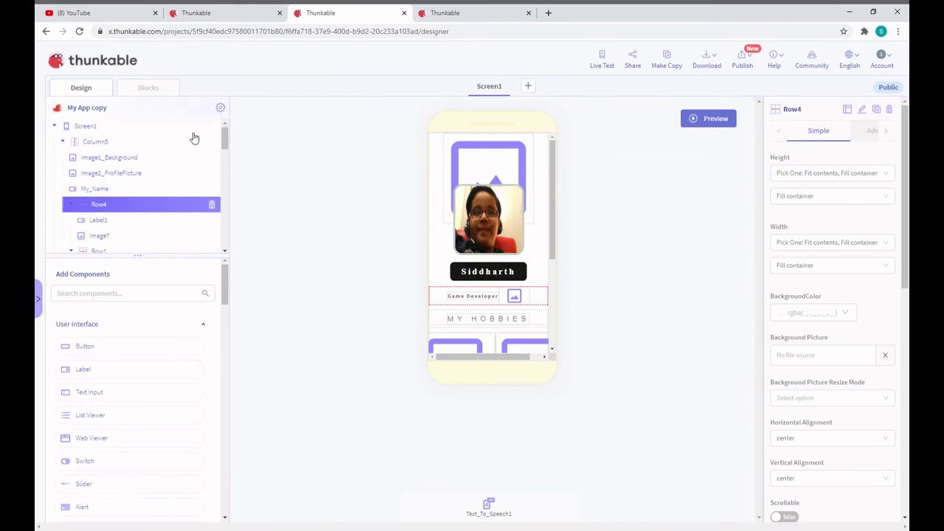
# Select the profile, crafts, Coding and Swimming images to check each one's Picture GIF
pyautogui.click(488, 244)
pyautogui.scroll(-3, 499, 314)
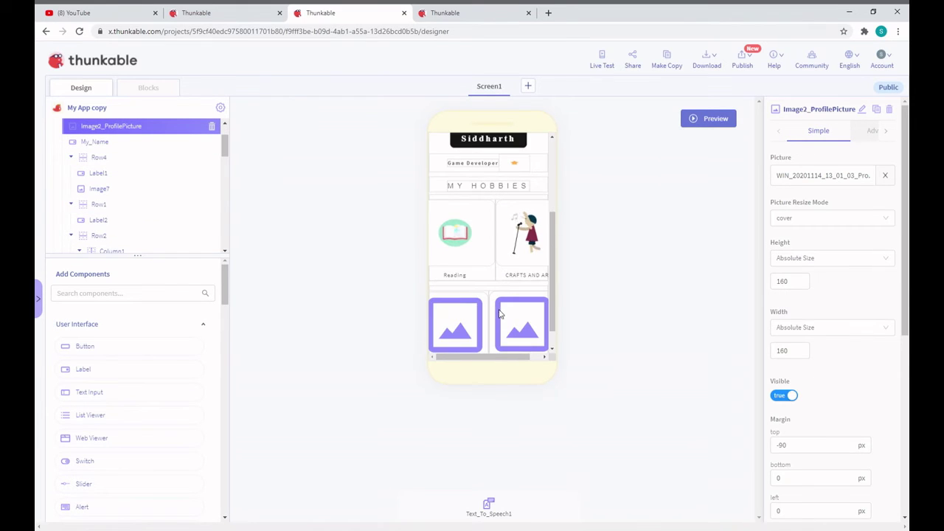
pyautogui.scroll(-1, 488, 244)
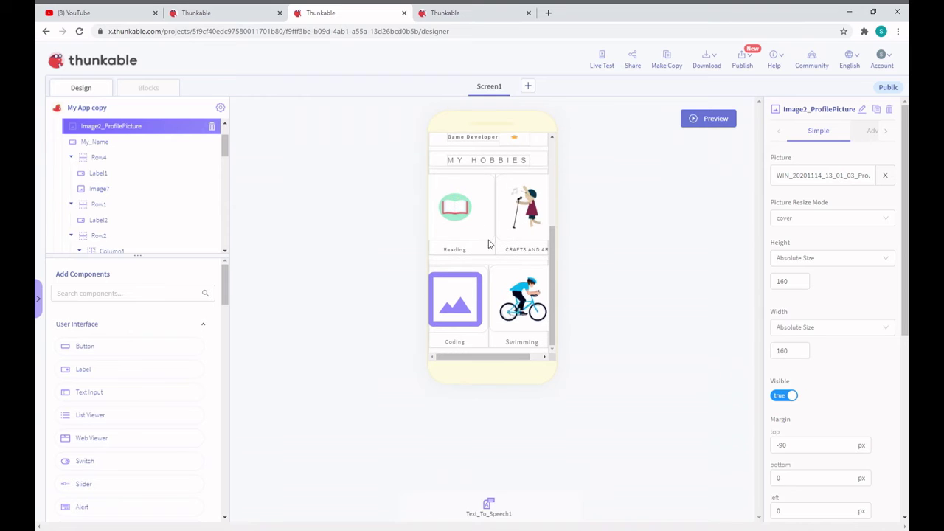
pyautogui.click(535, 211)
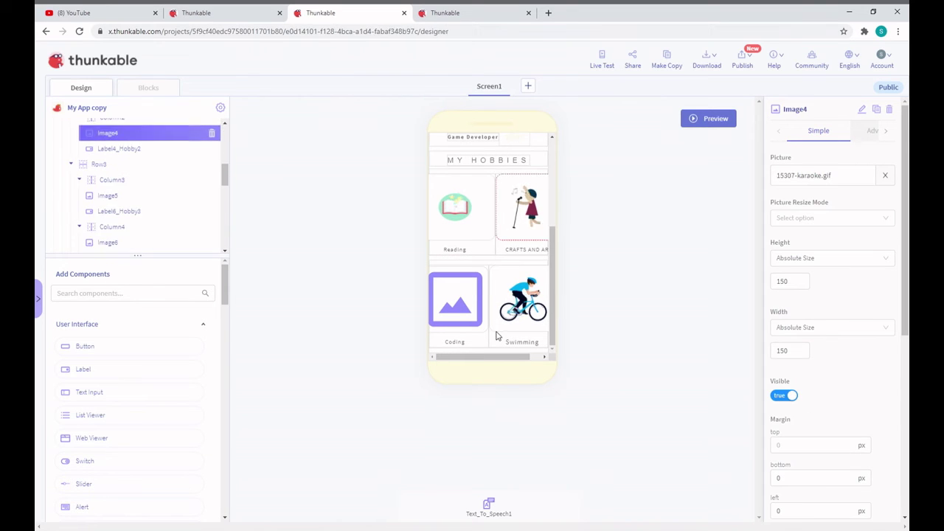
pyautogui.click(455, 302)
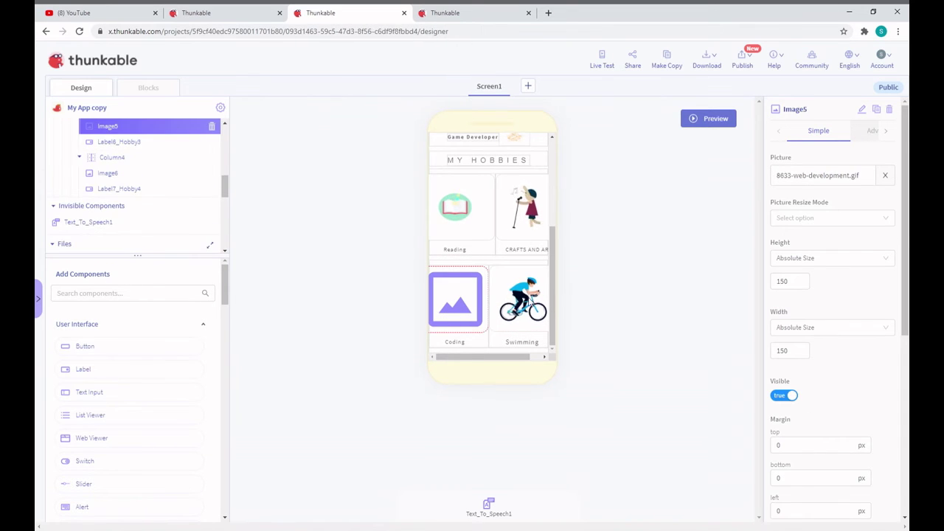
pyautogui.click(529, 310)
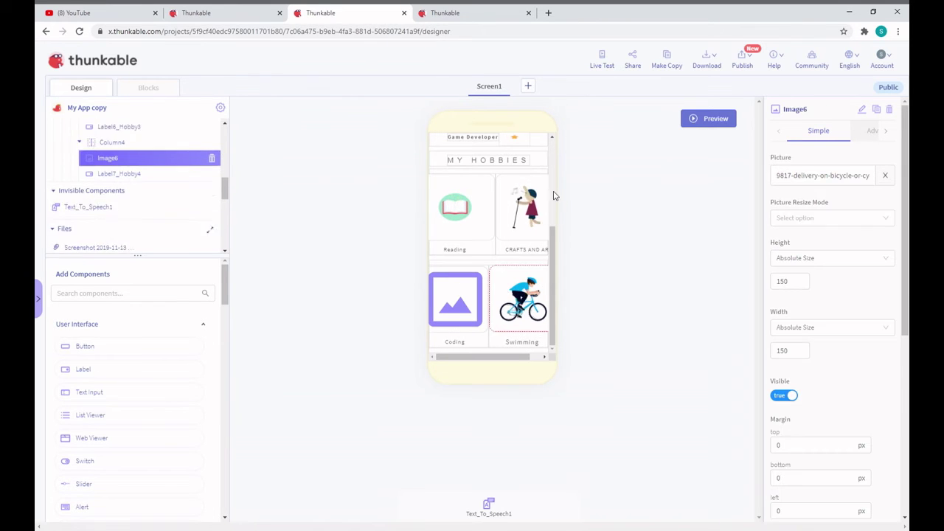
pyautogui.scroll(4, 536, 250)
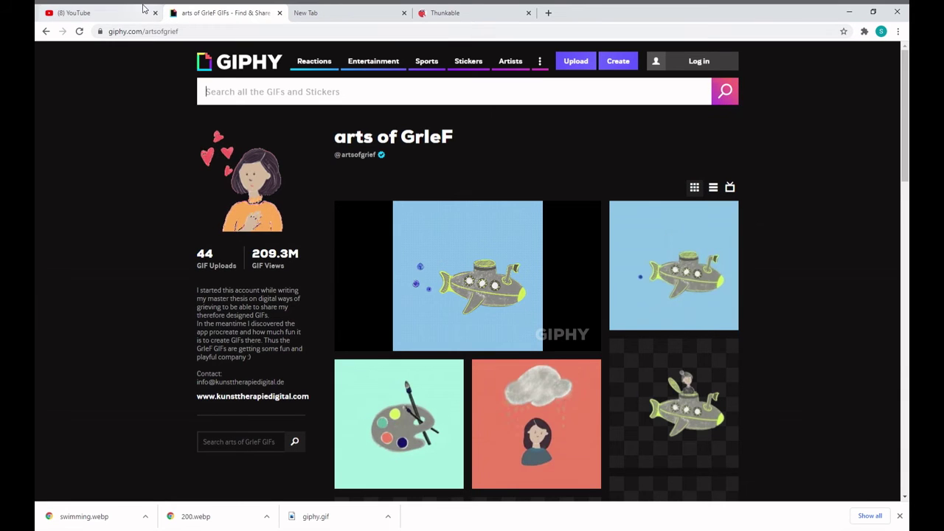
# Search GIPHY for 'ART' GIFs
pyautogui.moveTo(402, 228)
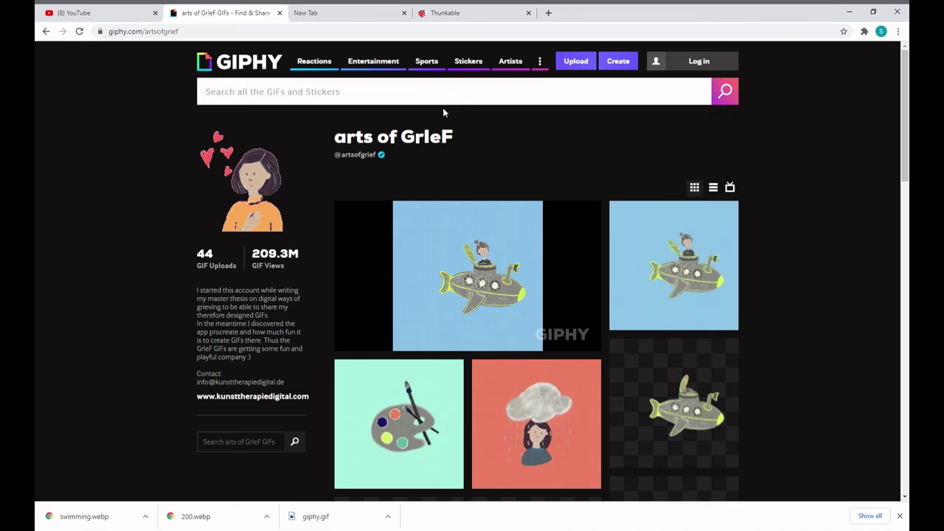
pyautogui.write('S')
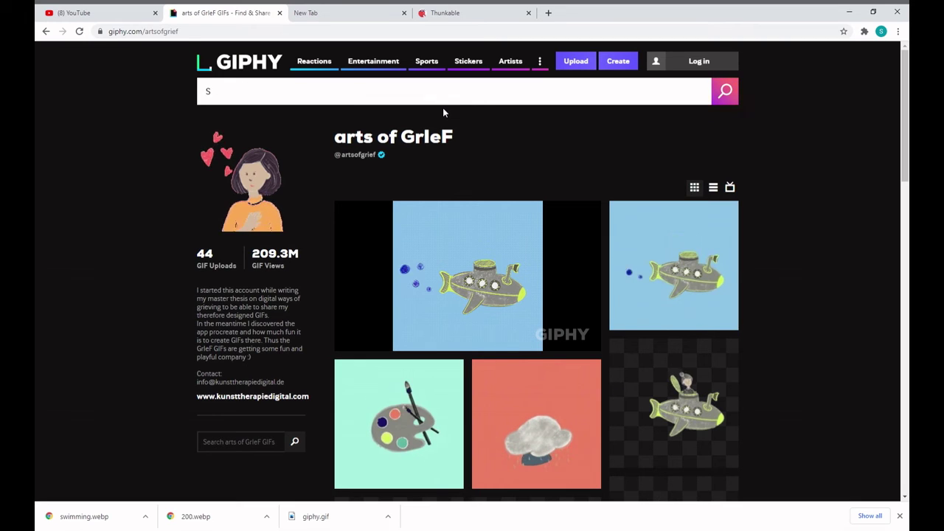
pyautogui.press('BackSpace')
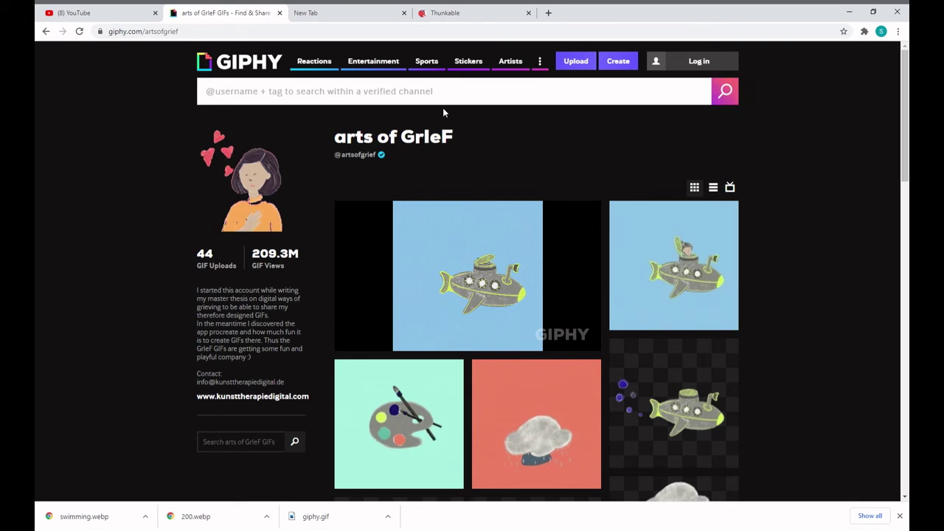
pyautogui.write('ART')
pyautogui.press('BackSpace')
pyautogui.press('BackSpace')
pyautogui.press('BackSpace')
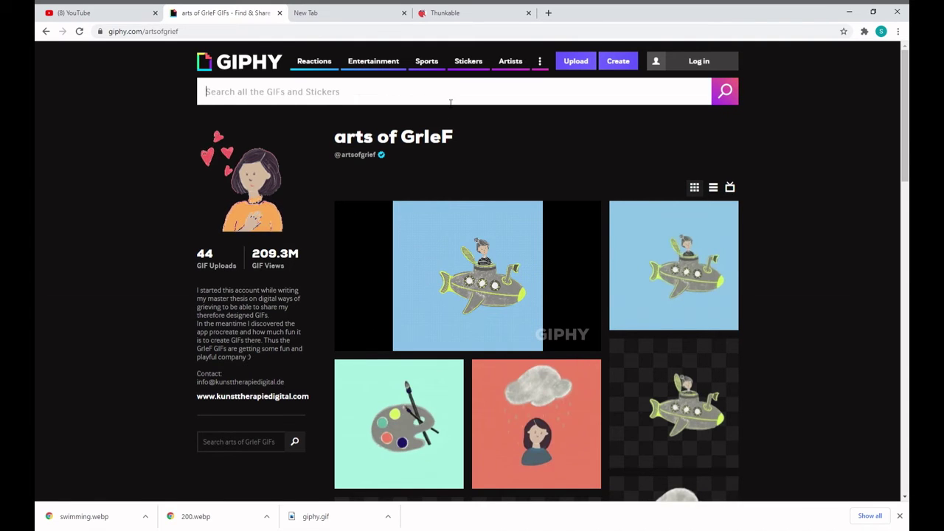
pyautogui.write('ART')
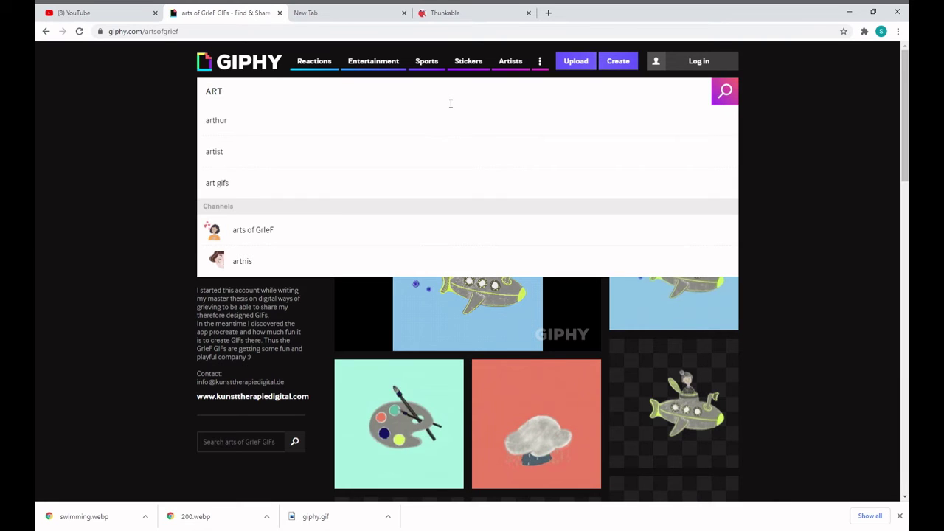
pyautogui.press('Return')
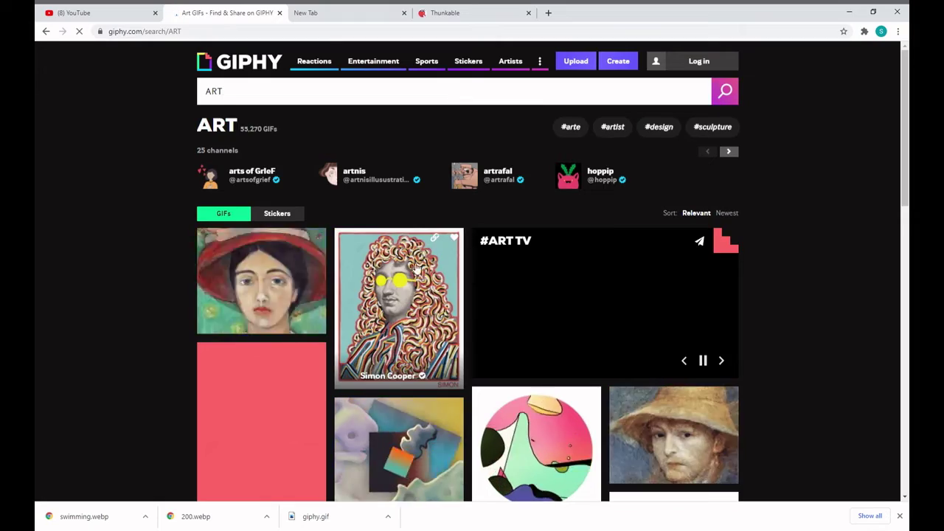
# Browse the ART results and open the Van Gogh portrait GIF's page
pyautogui.scroll(-3, 363, 308)
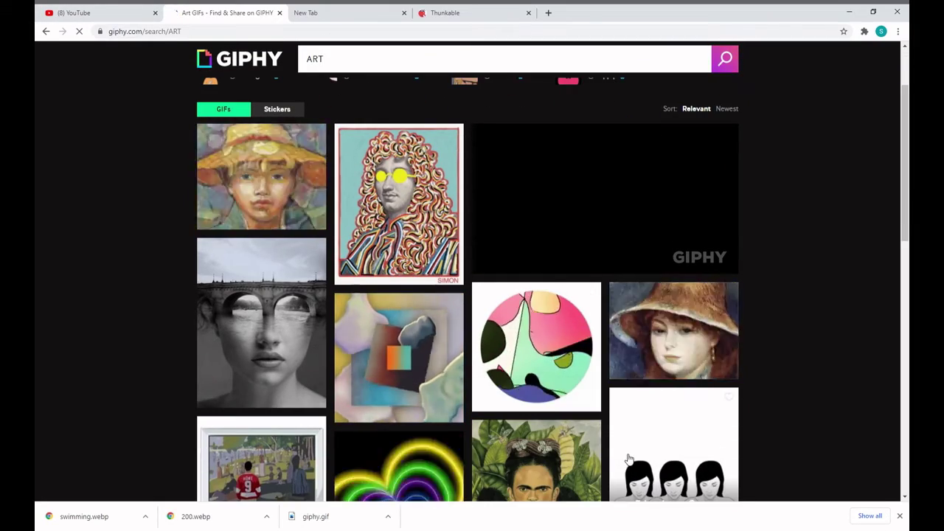
pyautogui.scroll(-2, 616, 429)
pyautogui.scroll(-2, 525, 379)
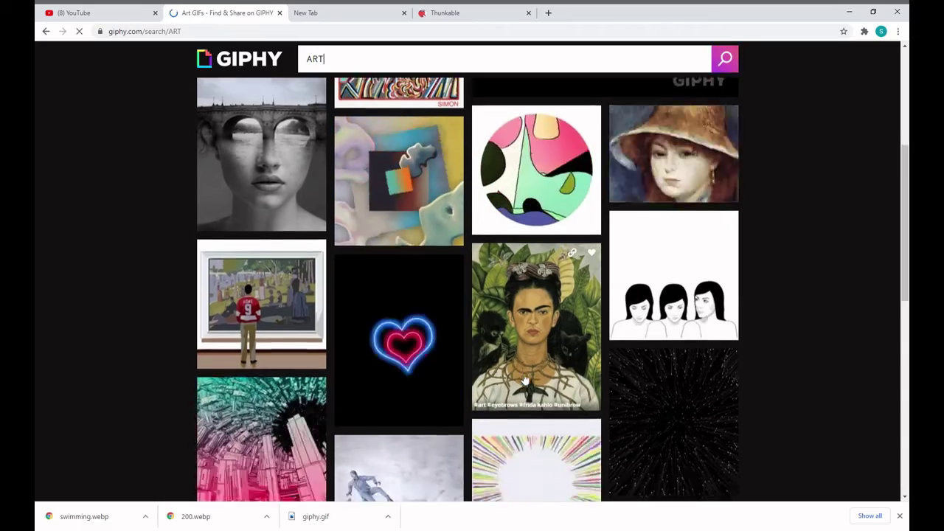
pyautogui.scroll(-2, 525, 380)
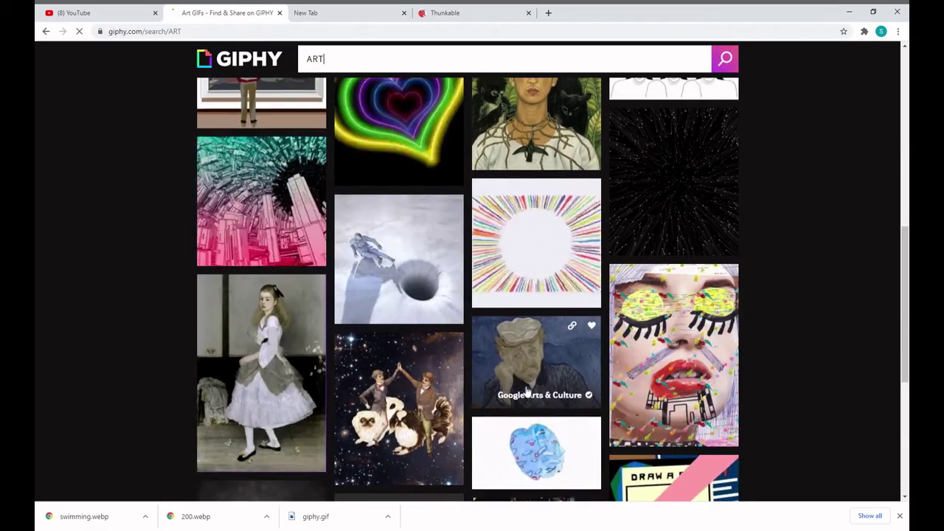
pyautogui.scroll(-2, 565, 372)
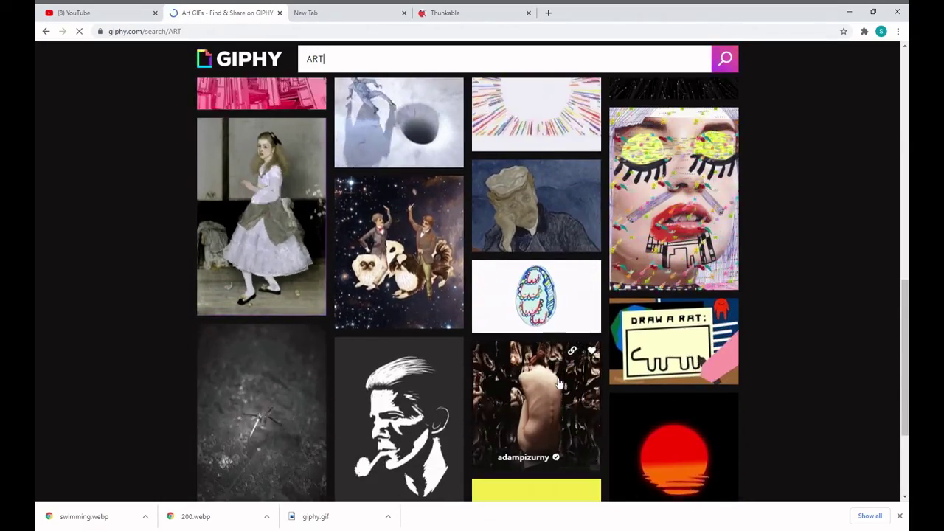
pyautogui.scroll(7, 558, 382)
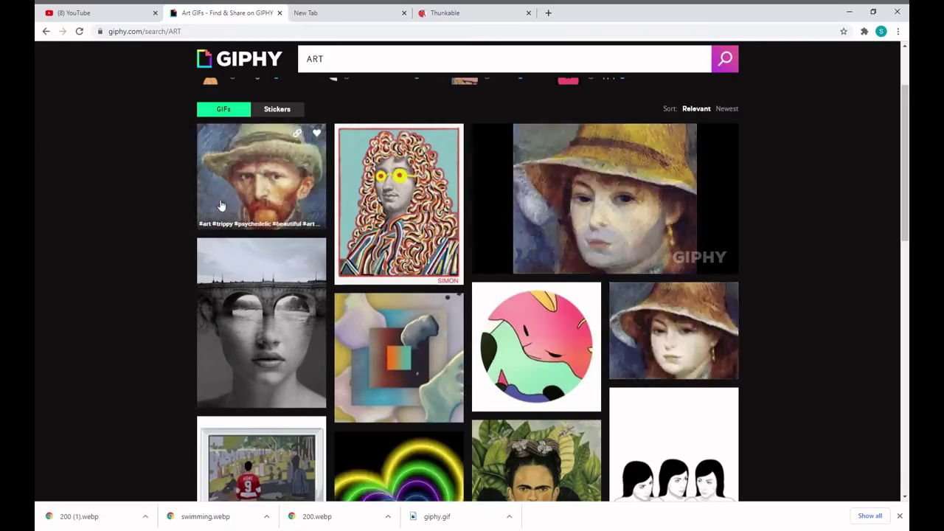
pyautogui.click(218, 200)
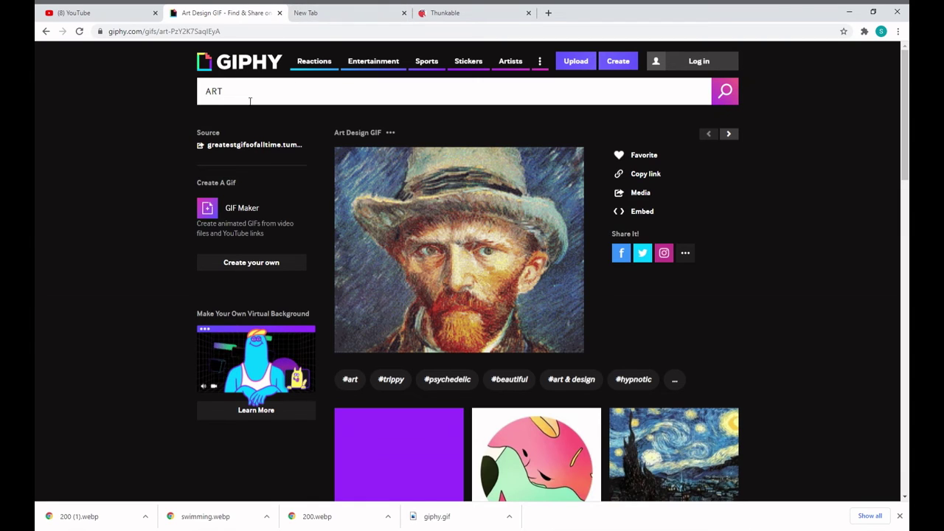
pyautogui.click(397, 9)
# Upload 200 (1).webp to the project's files from the crafts and art image's Picture setting
pyautogui.click(450, 12)
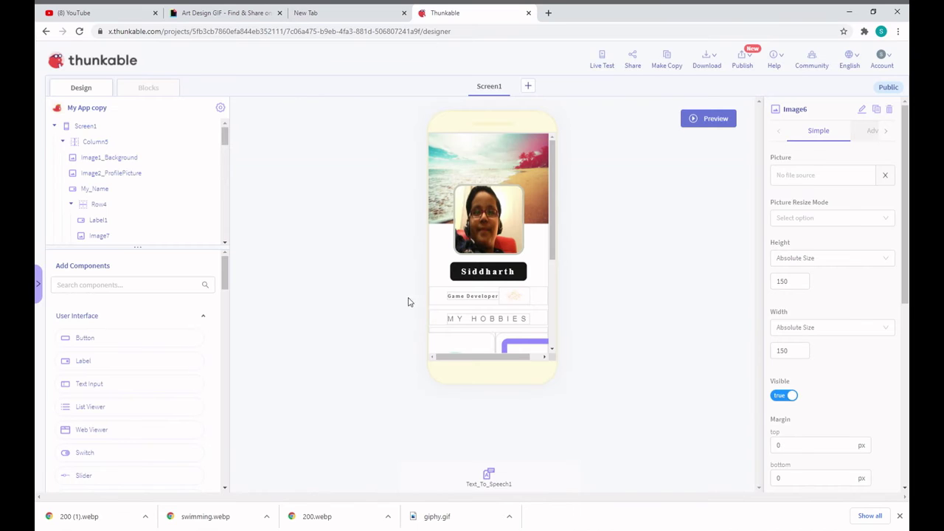
pyautogui.scroll(-3, 457, 221)
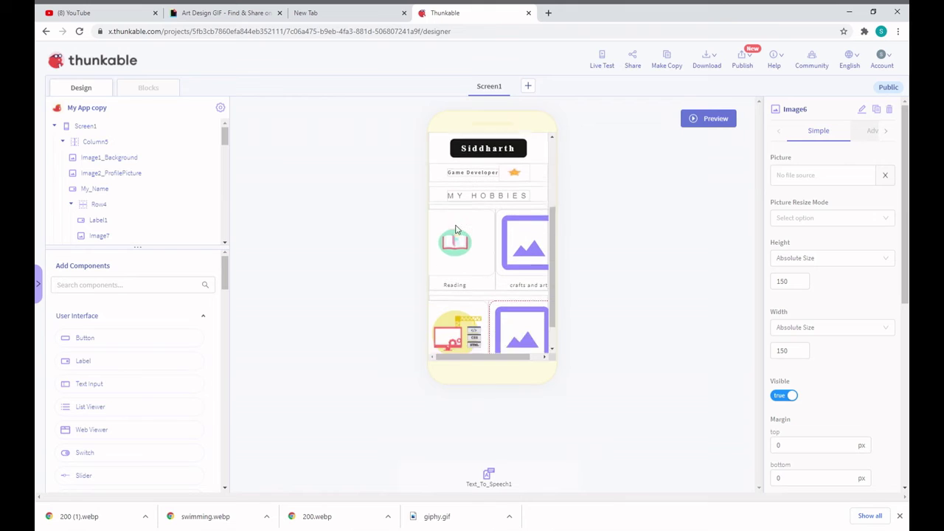
pyautogui.click(540, 208)
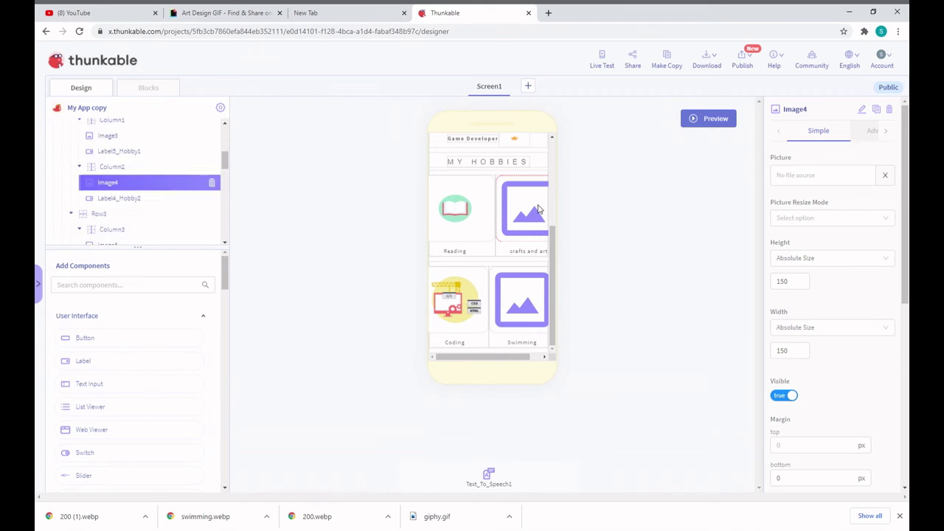
pyautogui.click(861, 177)
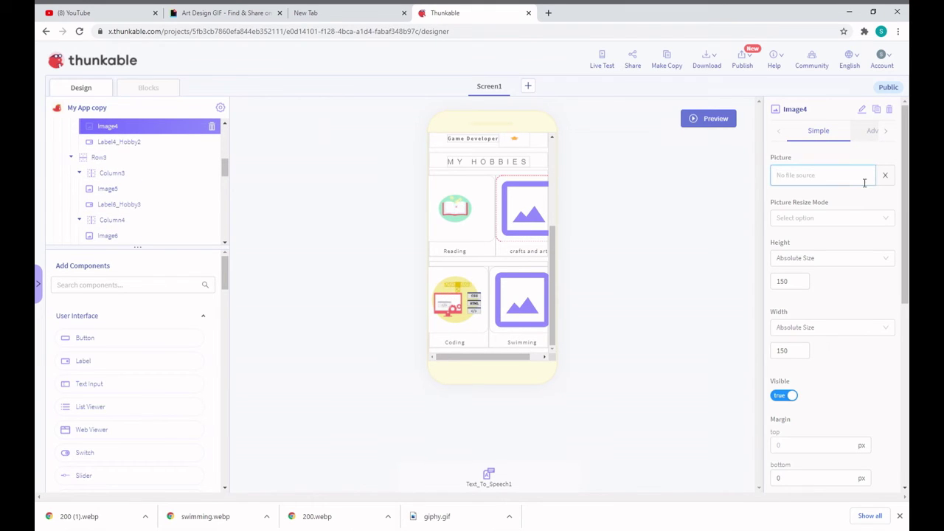
pyautogui.click(815, 200)
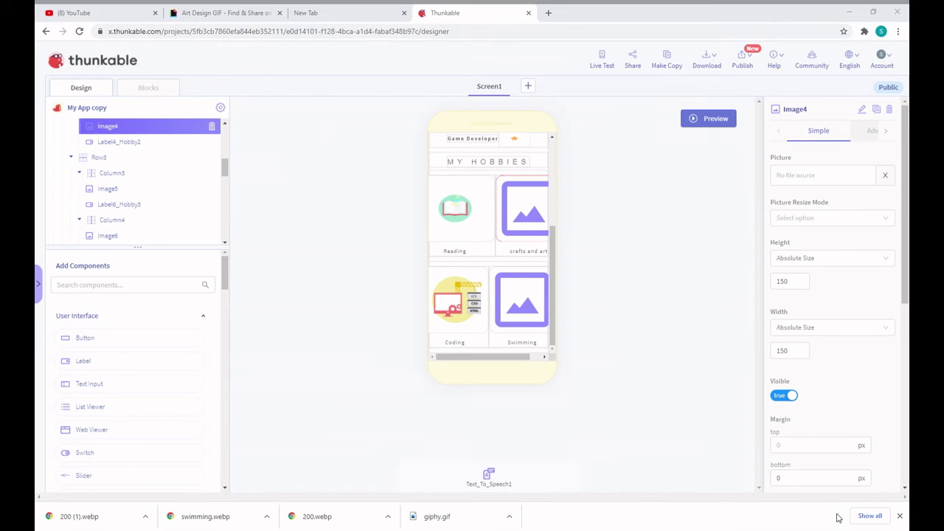
pyautogui.press('Escape')
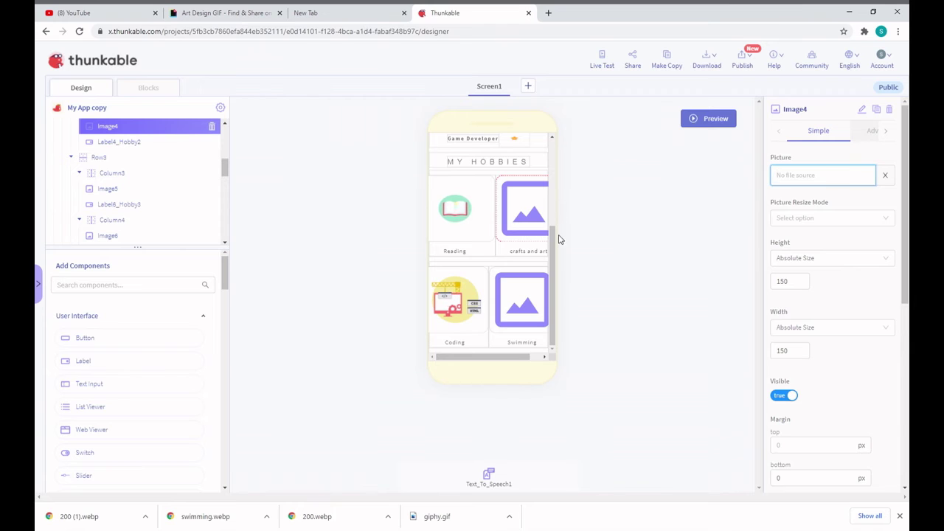
# Try uploading swimming.webp as the Swimming image's picture
pyautogui.click(521, 310)
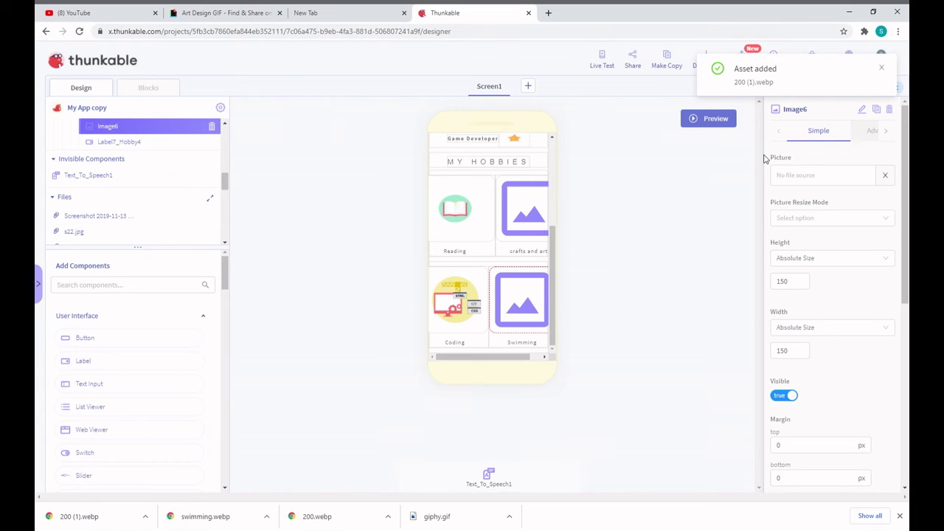
pyautogui.click(796, 177)
pyautogui.click(798, 204)
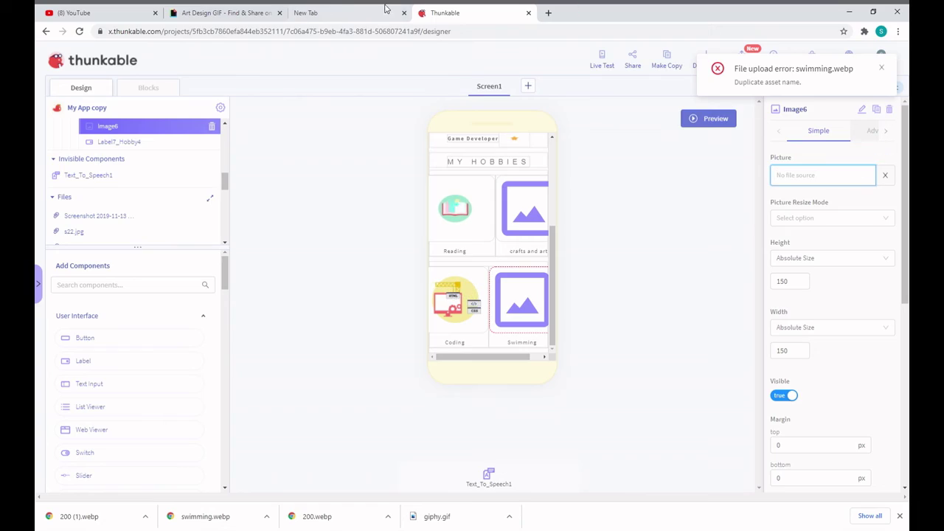
# Search GIPHY for 'SWIMMING' and save a swimming GIF as 200 (2).webp
pyautogui.click(274, 16)
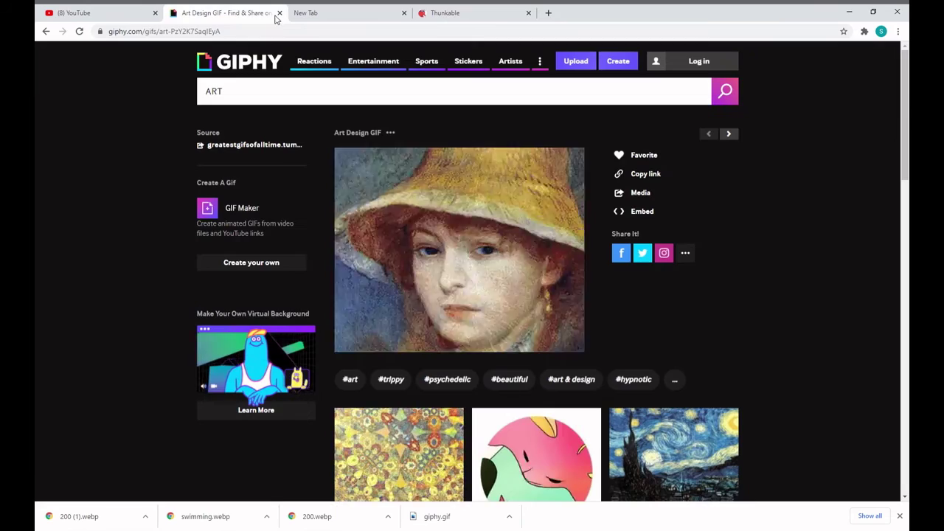
pyautogui.doubleClick(320, 92)
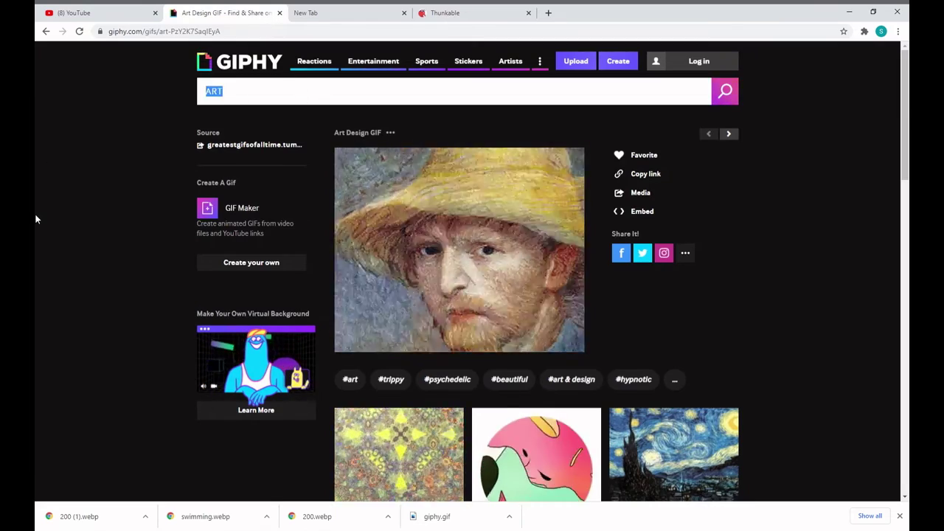
pyautogui.write('SWIMMI')
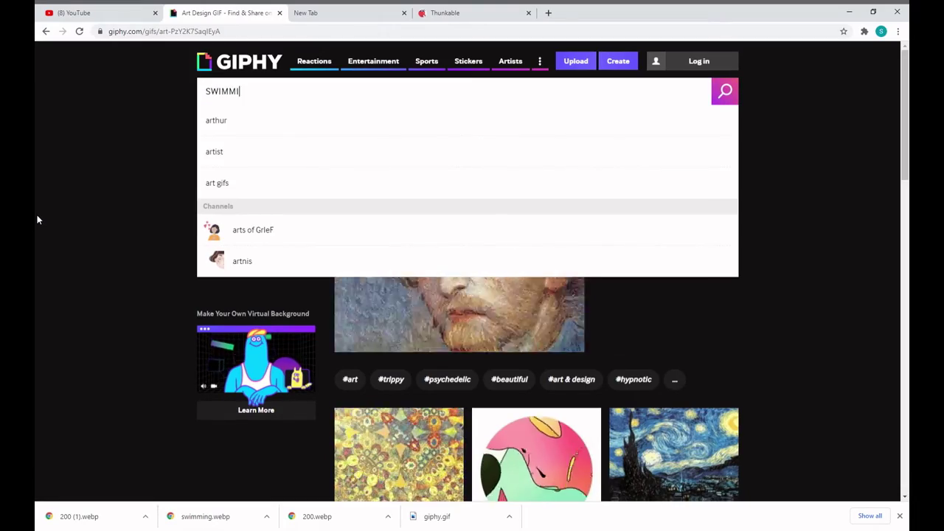
pyautogui.write('NG')
pyautogui.press('Return')
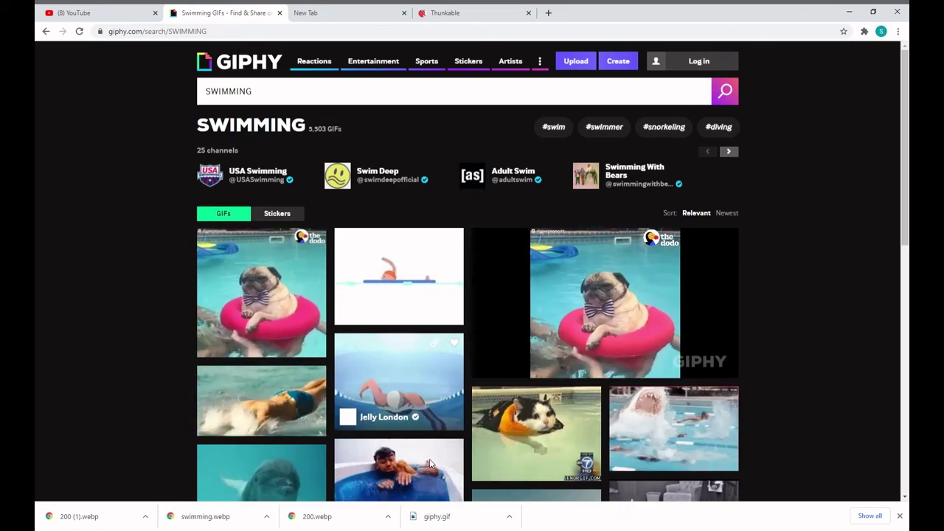
pyautogui.hotkey('alt', 'Tab')
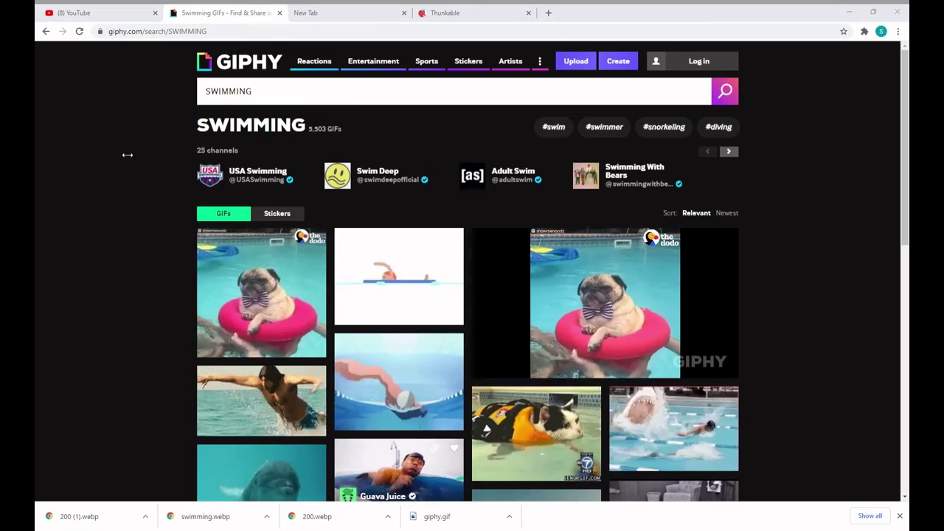
pyautogui.click(813, 511)
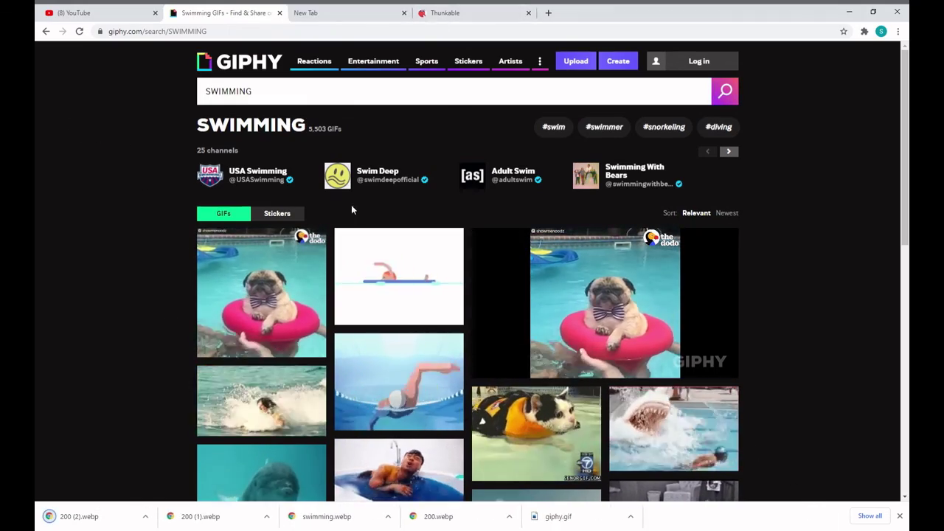
pyautogui.click(476, 13)
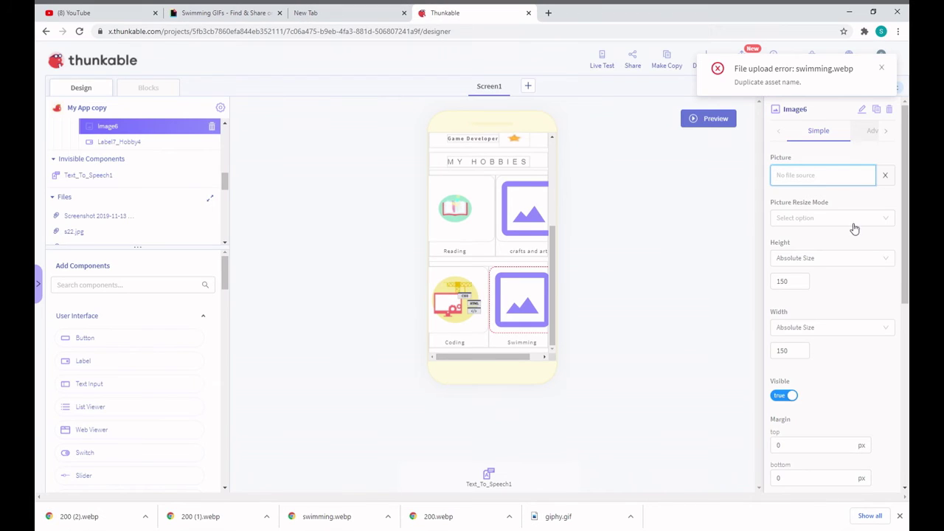
# Upload 200 (2).webp as the Swimming image's picture
pyautogui.click(811, 177)
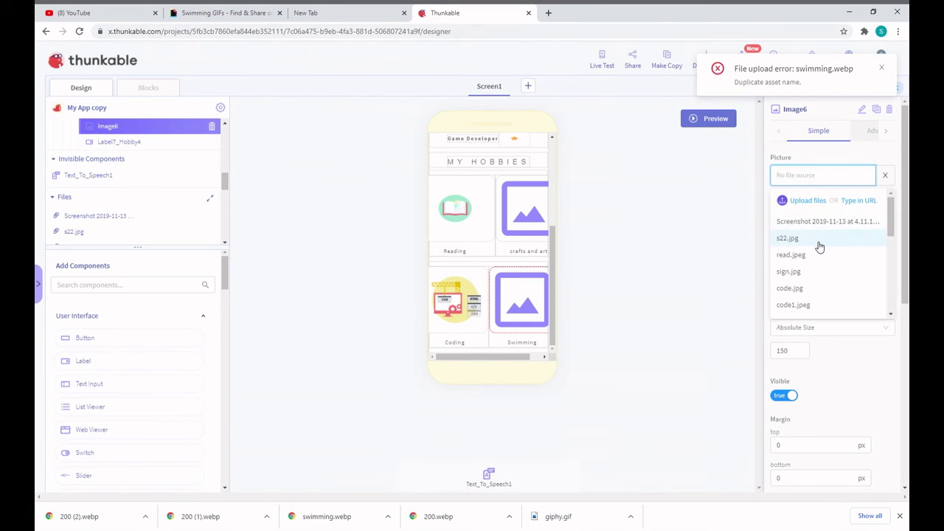
pyautogui.click(796, 200)
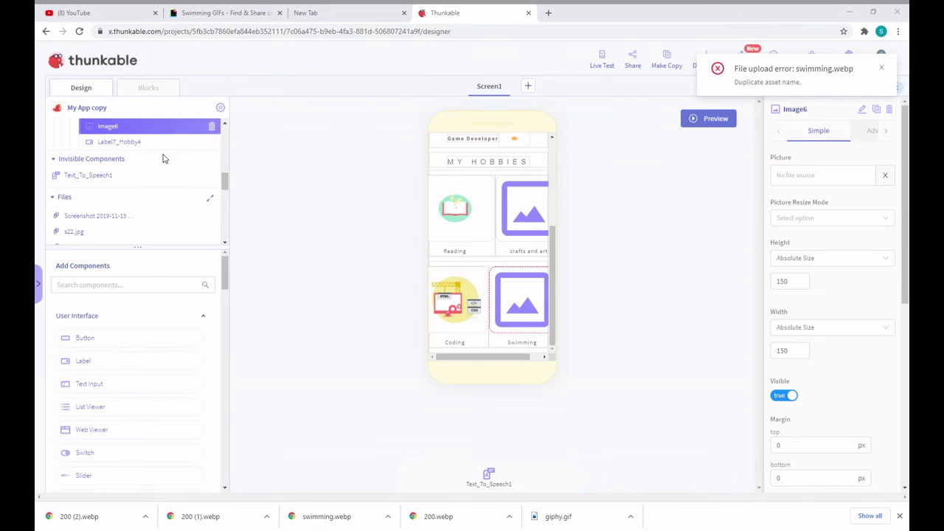
pyautogui.click(882, 70)
pyautogui.moveTo(880, 74)
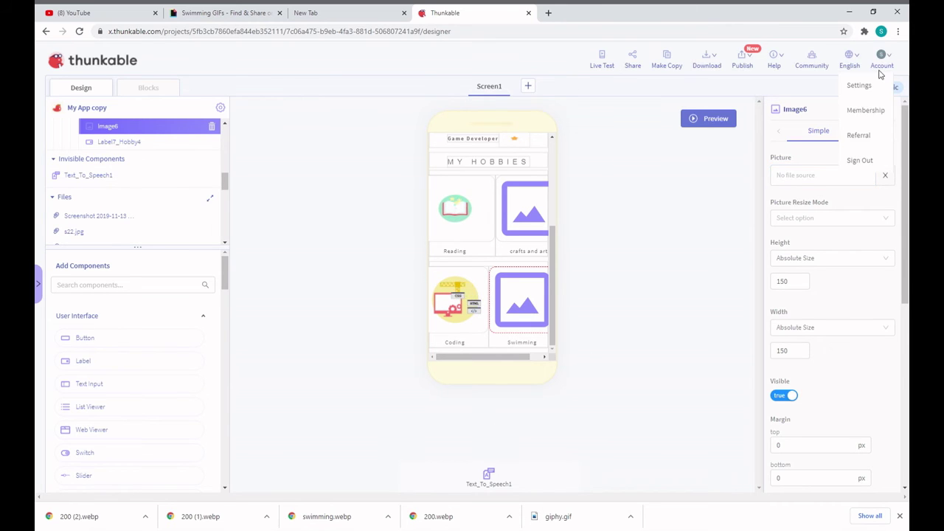
pyautogui.click(821, 181)
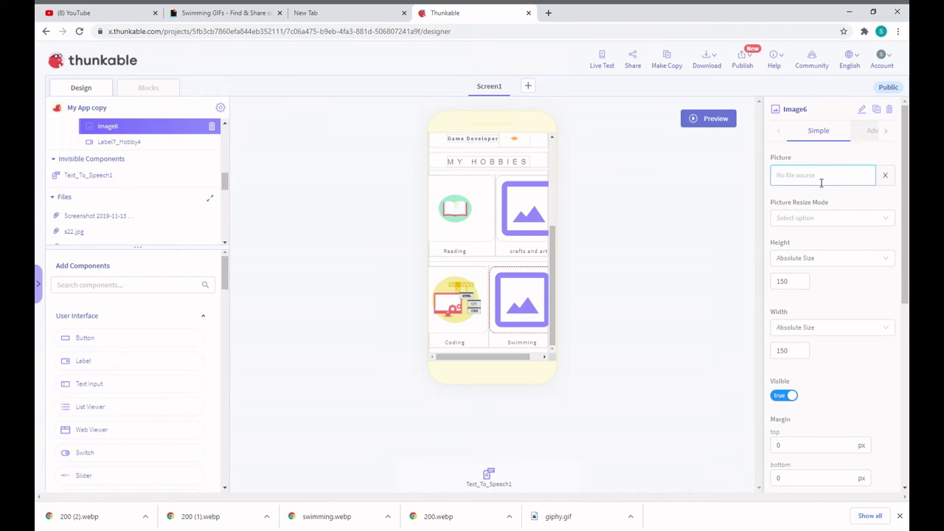
pyautogui.click(706, 212)
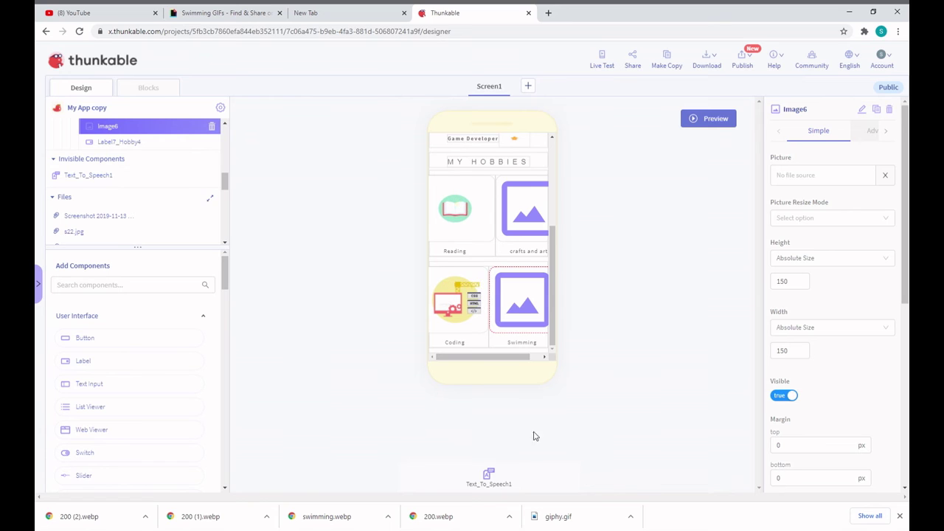
# Reselect the crafts and Swimming images, then bring up the app download options
pyautogui.click(537, 199)
pyautogui.click(513, 295)
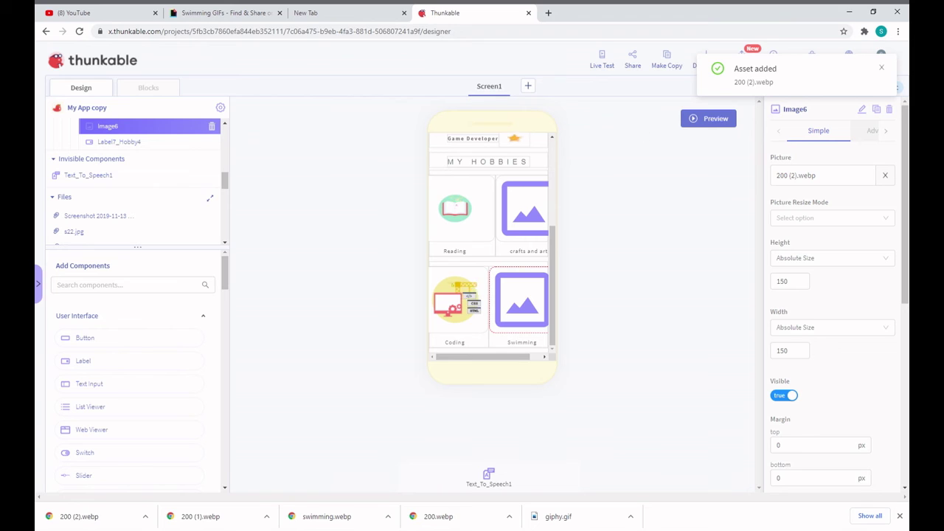
pyautogui.click(882, 69)
pyautogui.click(717, 66)
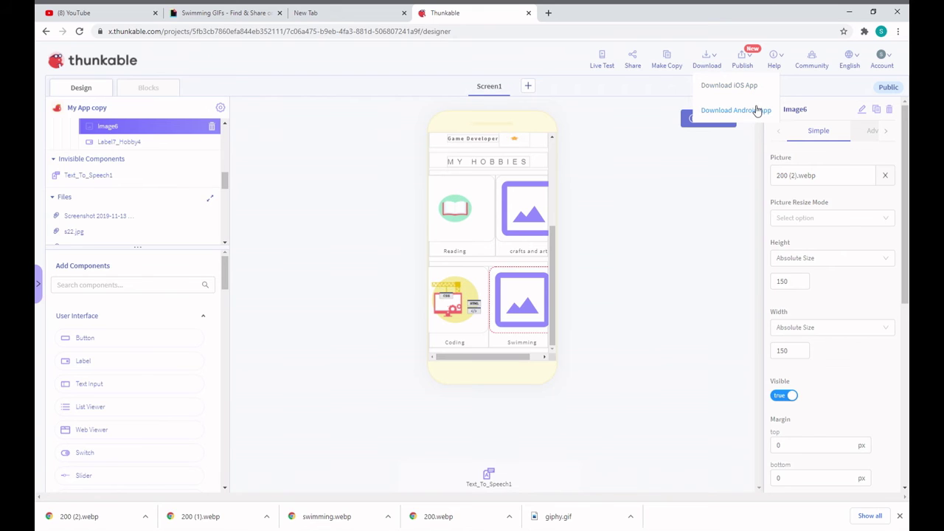
# Request the Android app build of My App copy, dismiss the build-servers-busy error, and retry
pyautogui.click(708, 68)
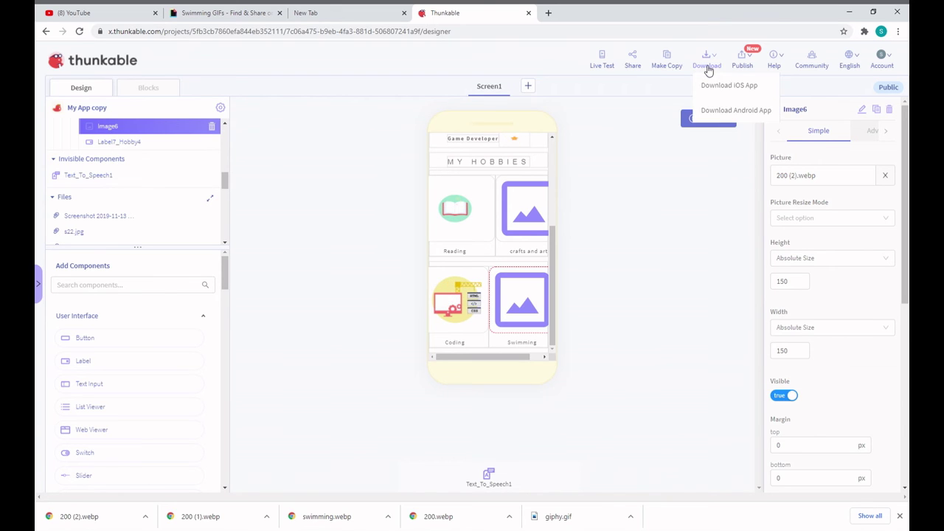
pyautogui.click(730, 116)
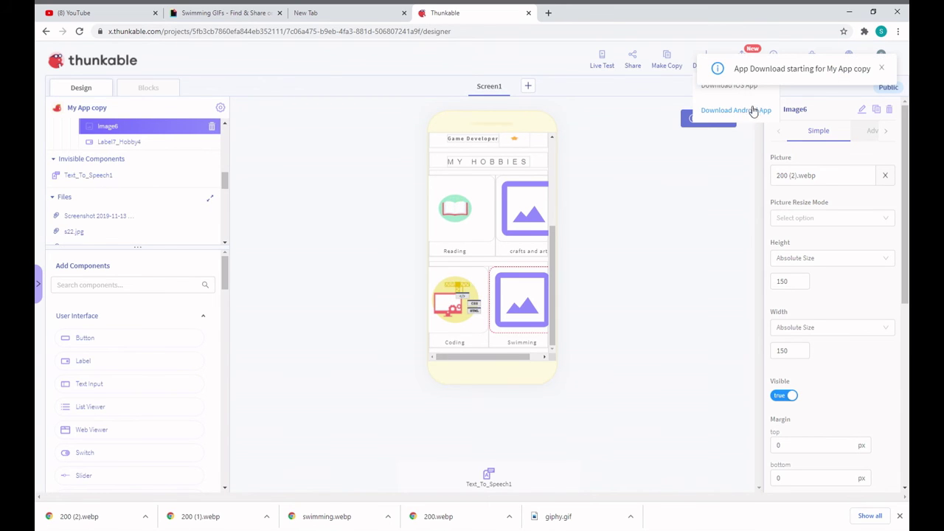
pyautogui.click(882, 68)
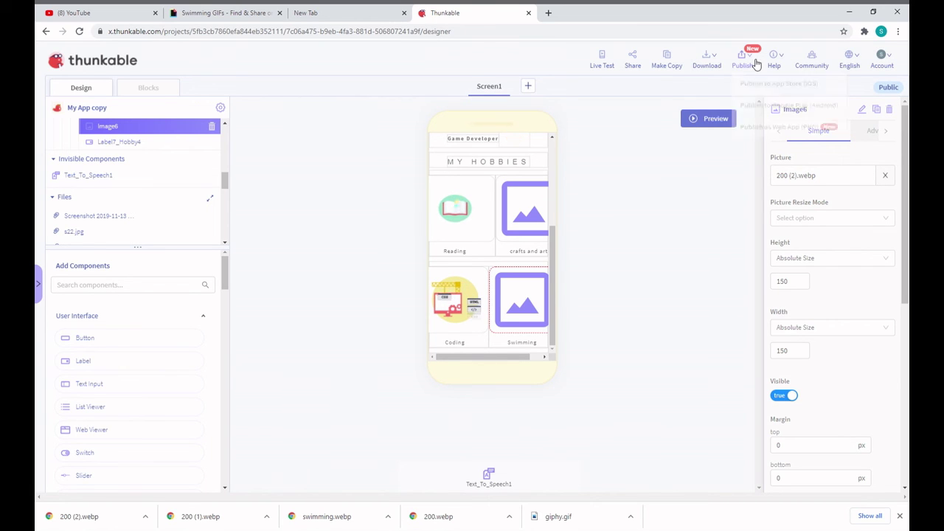
pyautogui.moveTo(723, 82)
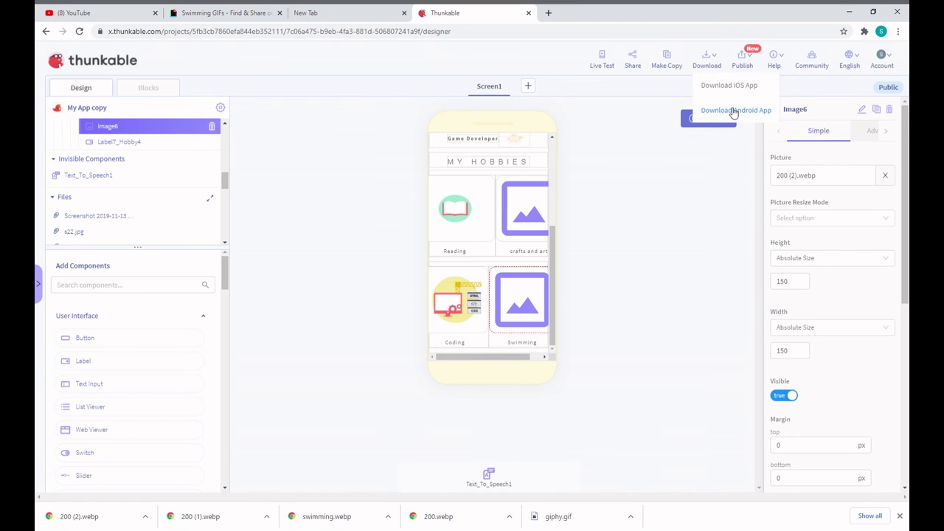
pyautogui.click(733, 112)
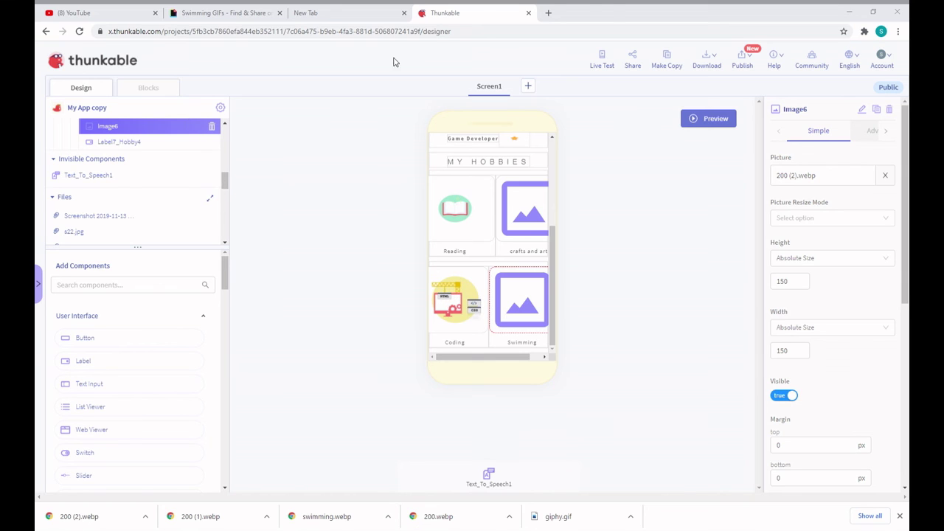
# Request the Android app download once more, then reload the designer page with F5
pyautogui.click(859, 9)
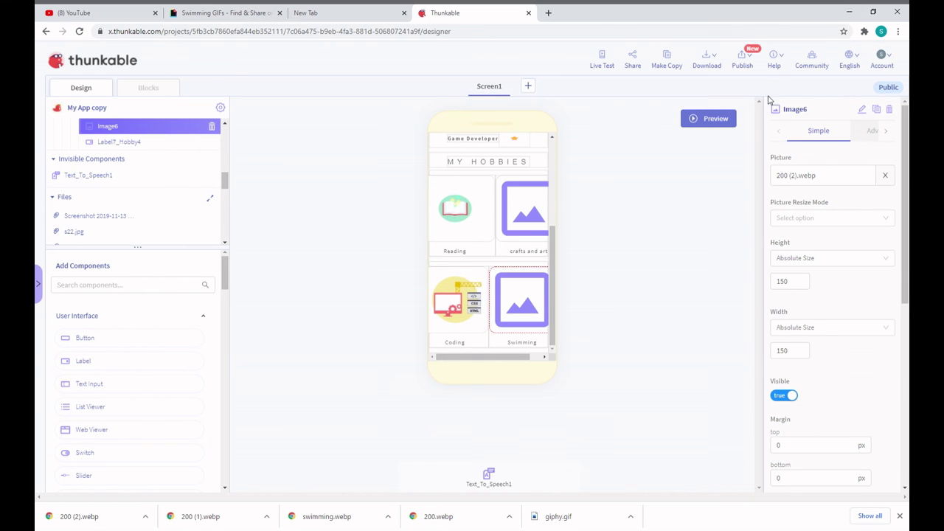
pyautogui.moveTo(735, 57)
pyautogui.moveTo(707, 60)
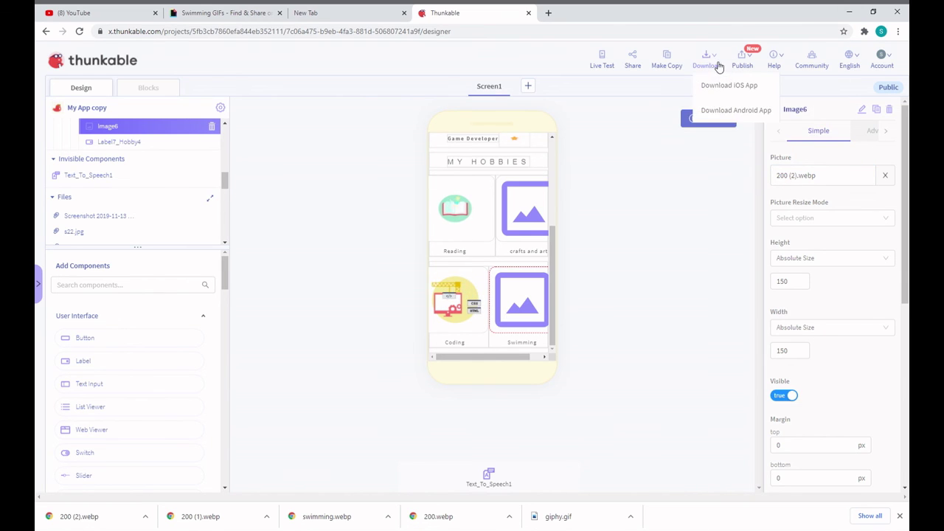
pyautogui.moveTo(716, 115); pyautogui.dragTo(744, 118)
pyautogui.click(744, 118)
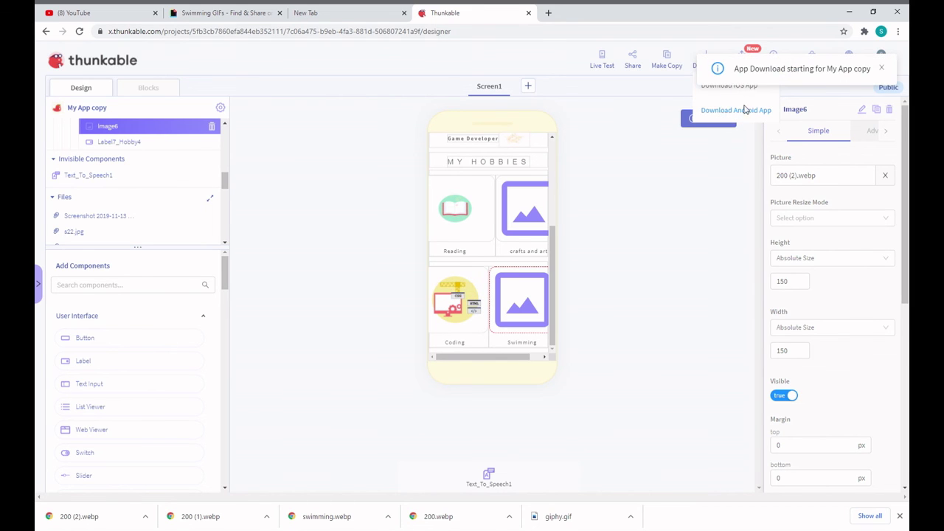
pyautogui.click(744, 109)
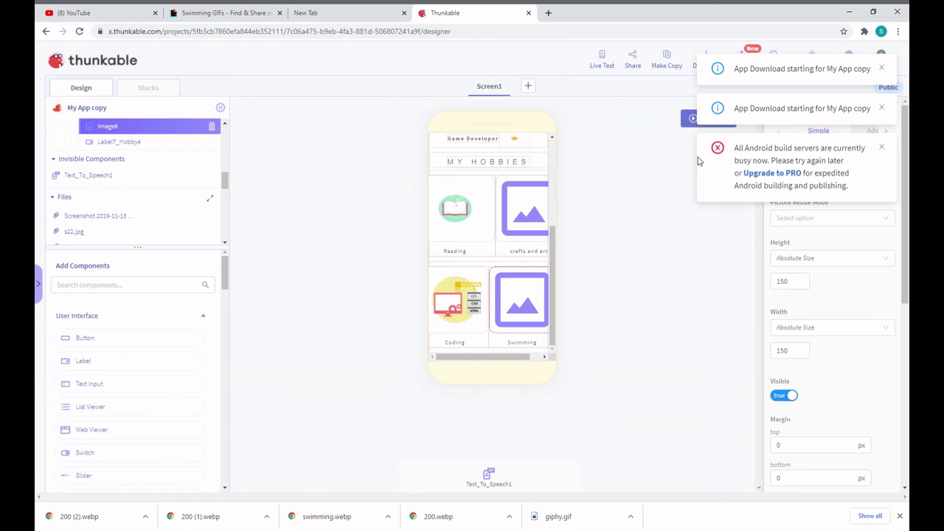
pyautogui.press('F5')
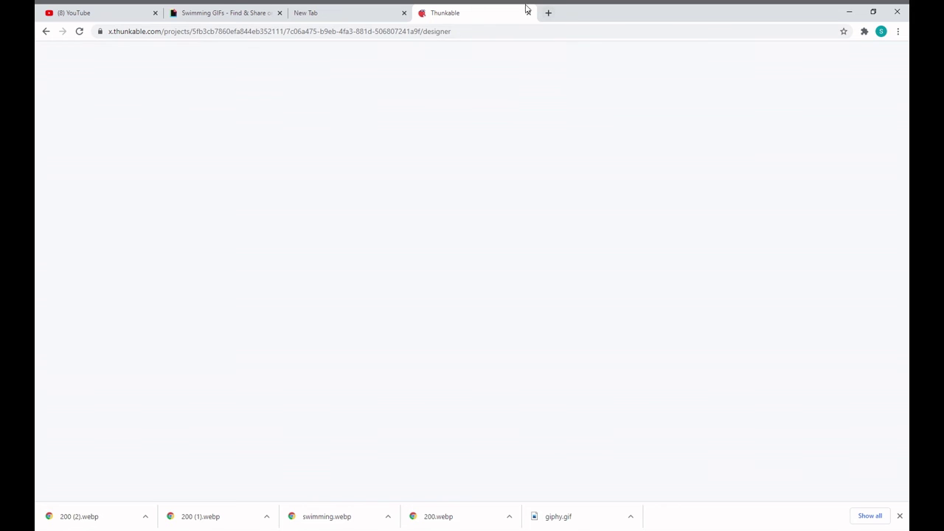
# Go back to the reloading Thunkable tab and its My App copy designer
pyautogui.click(339, 10)
pyautogui.click(453, 11)
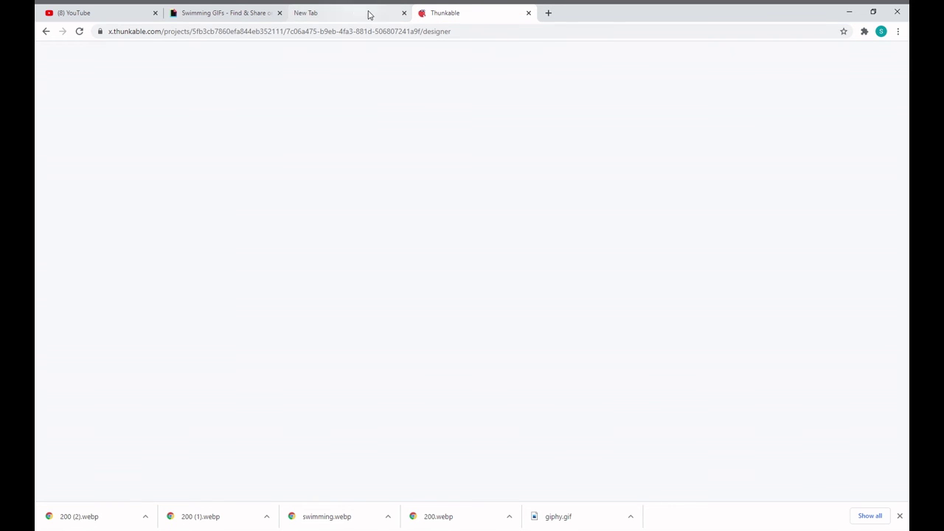
pyautogui.click(455, 31)
pyautogui.click(502, 31)
pyautogui.moveTo(506, 31); pyautogui.dragTo(219, 83)
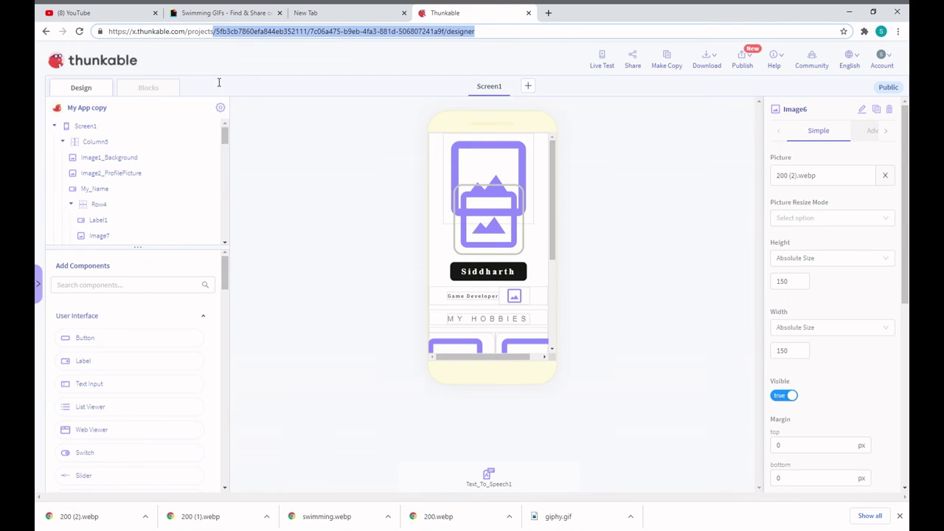
pyautogui.click(533, 117)
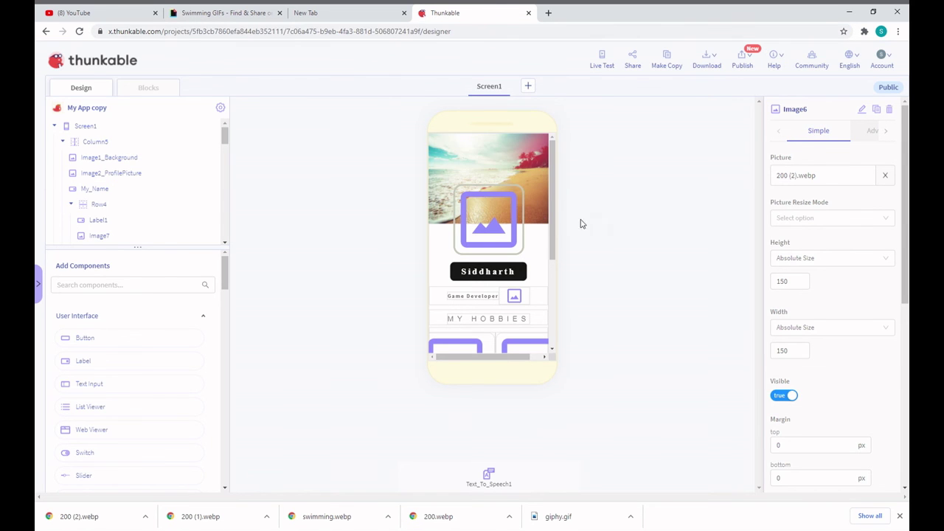
# Scroll the phone preview to the hobbies grid and select the crafts, Swimming and Coding images
pyautogui.scroll(-3, 507, 303)
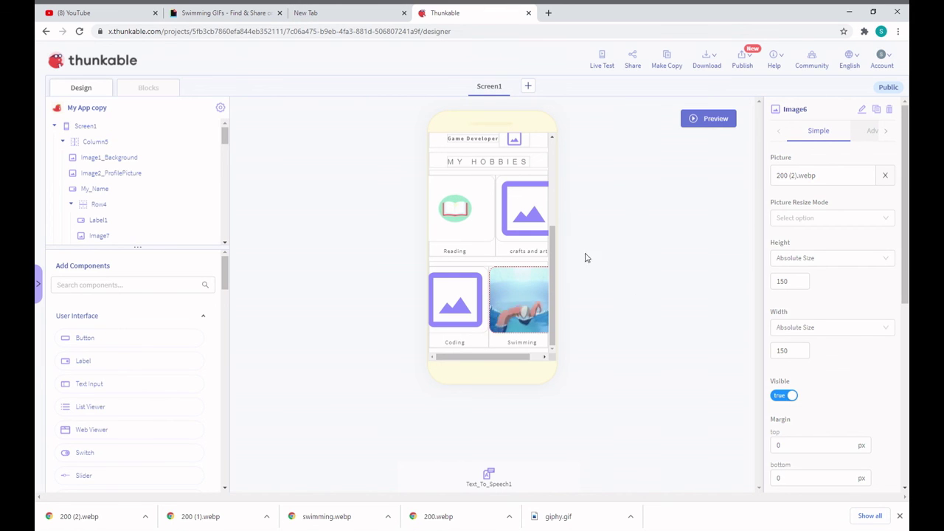
pyautogui.scroll(3, 533, 246)
pyautogui.scroll(-5, 533, 219)
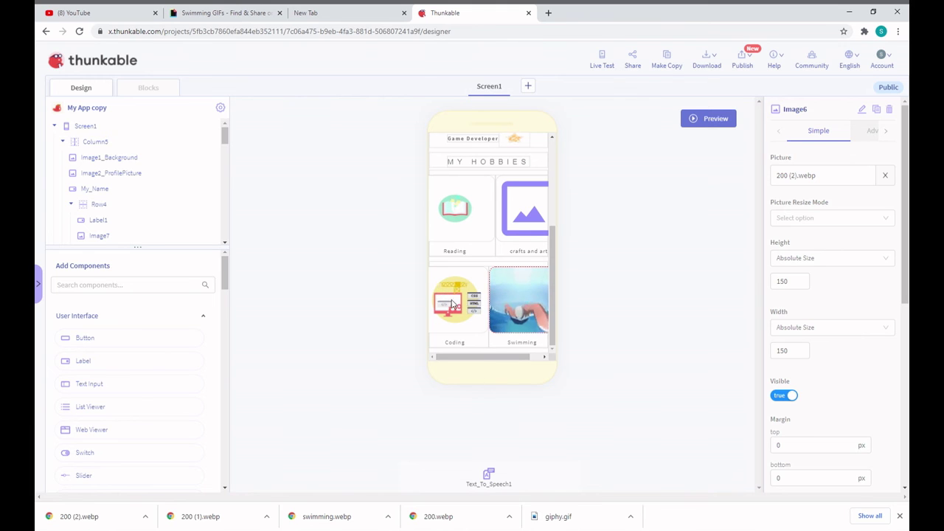
pyautogui.click(539, 233)
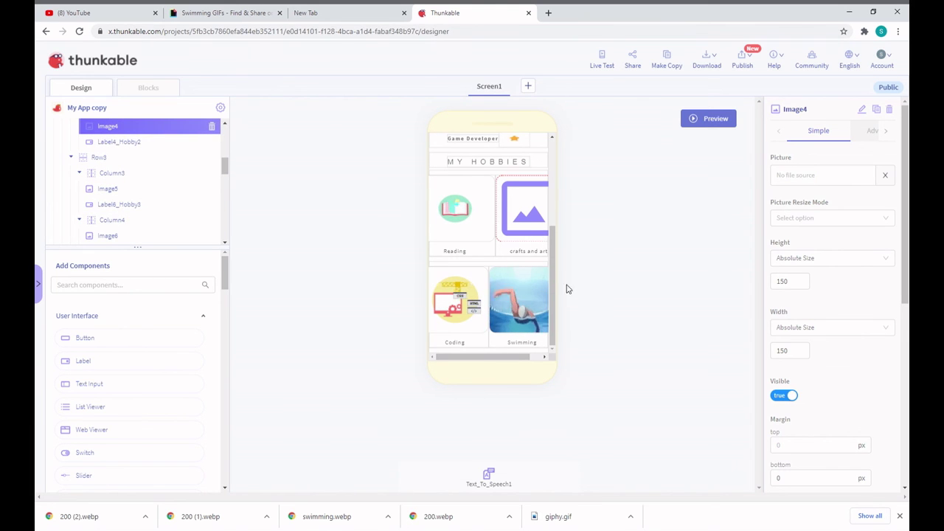
pyautogui.click(490, 318)
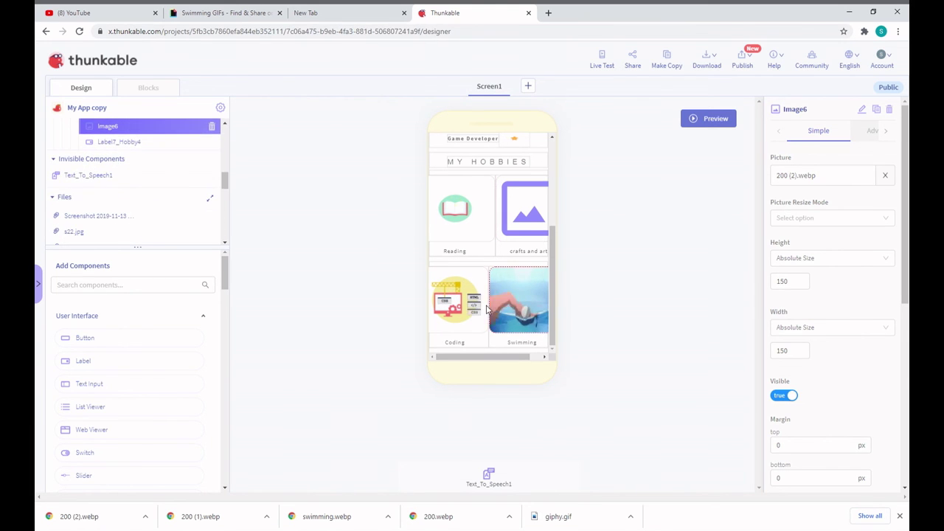
pyautogui.click(472, 306)
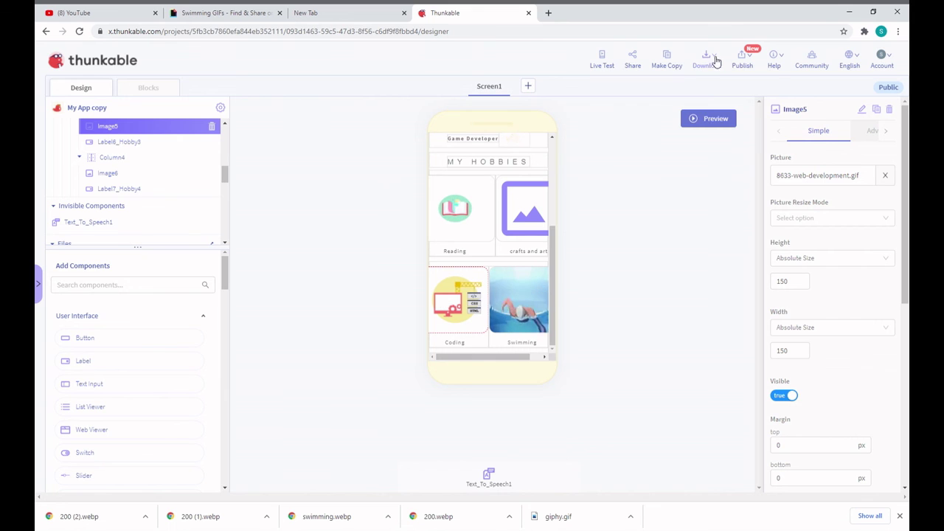
# Retry Download Android App for My App copy and close both busy errors and the download notification
pyautogui.moveTo(710, 59)
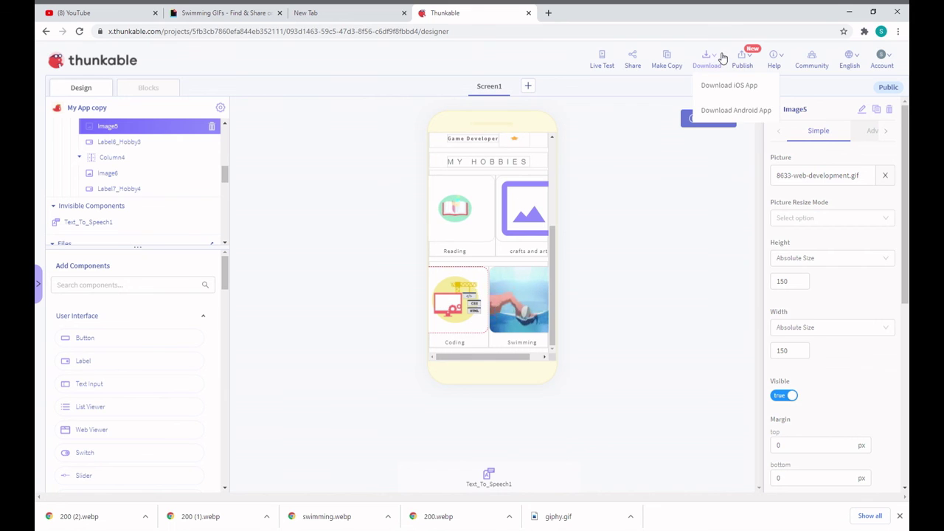
pyautogui.doubleClick(746, 110)
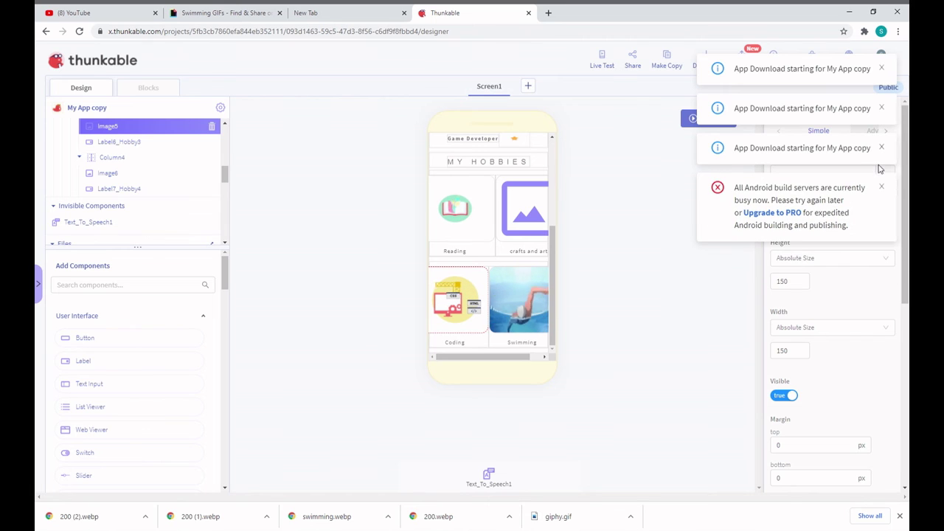
pyautogui.click(882, 184)
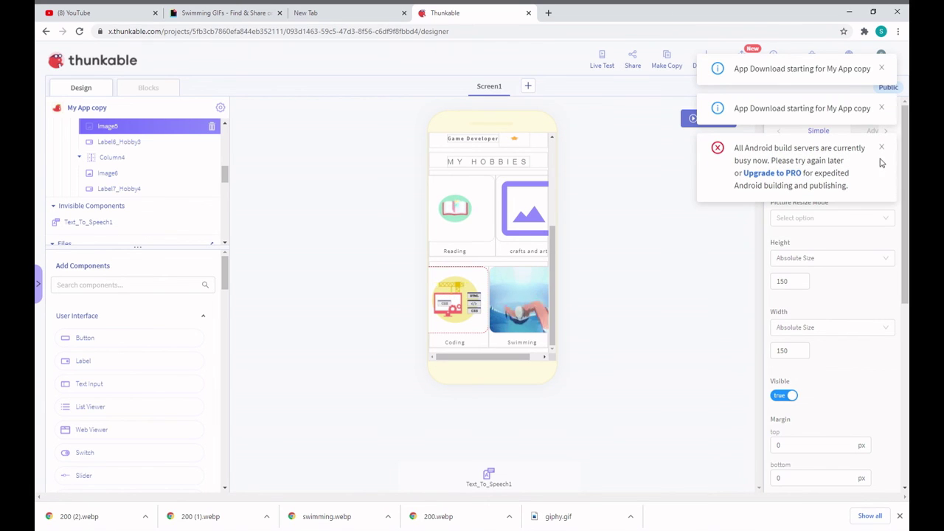
pyautogui.click(882, 149)
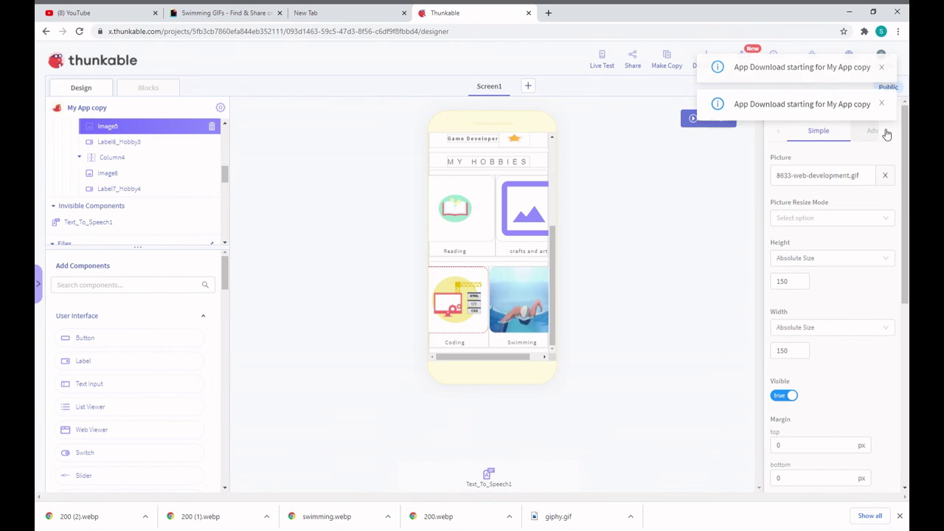
pyautogui.click(882, 69)
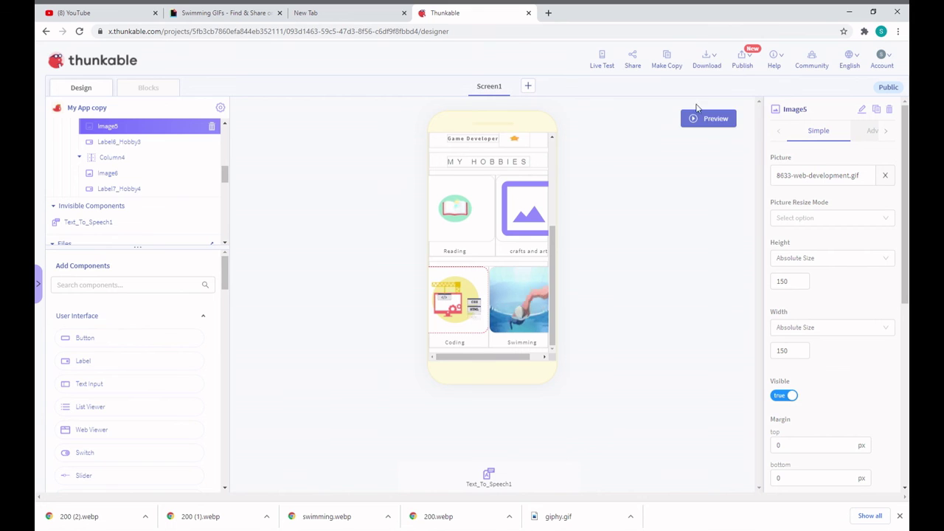
pyautogui.moveTo(704, 66)
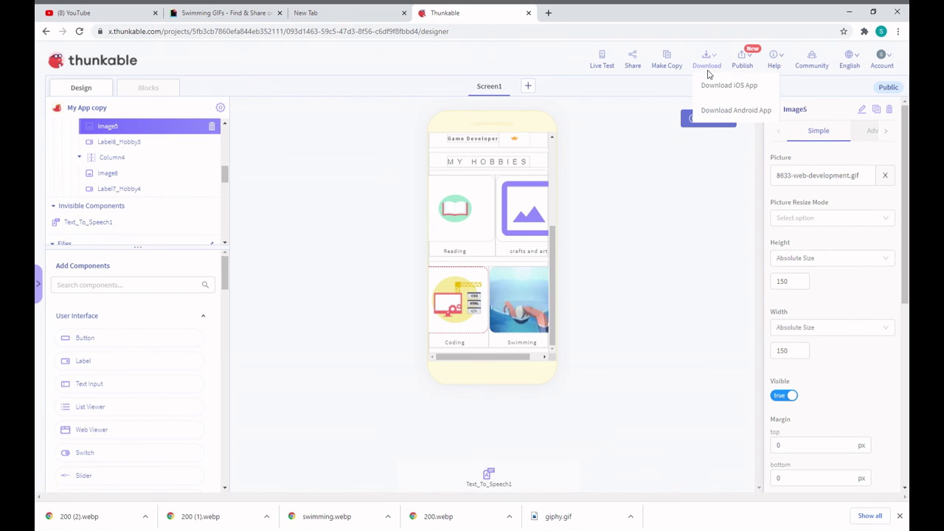